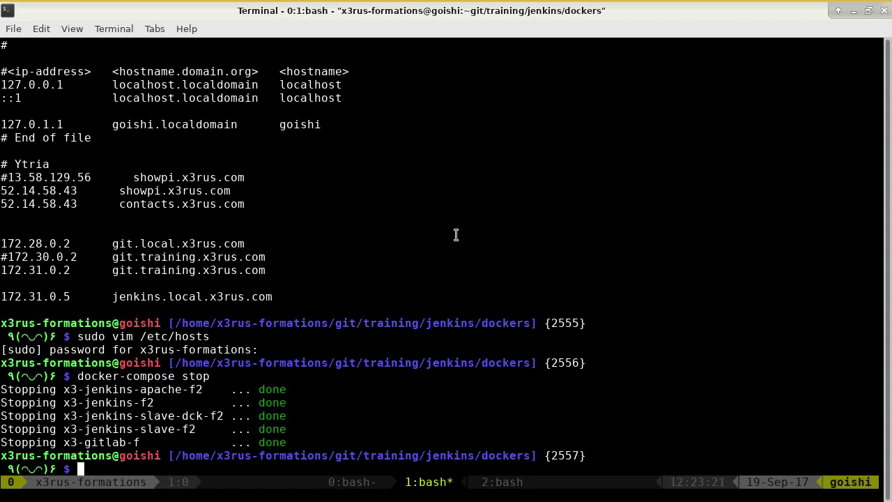
- Open docker-compose.yml in vim and locate the Jenkins volume path
key("Tab")
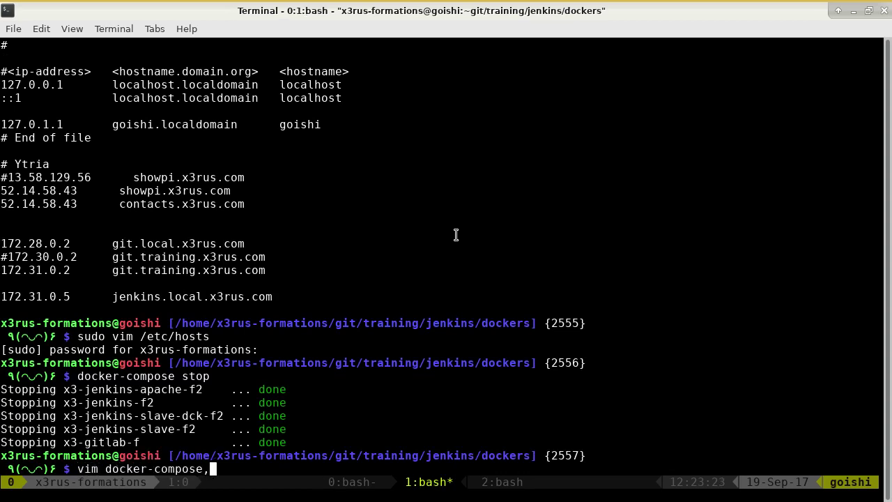
type(".yml")
key("Return")
key("j")
key("j")
key("j")
key("j")
key("j")
key("j")
key("j")
key("j")
key("j")
key("j")
key("j")
key("j")
key("j")
key("j")
key("j")
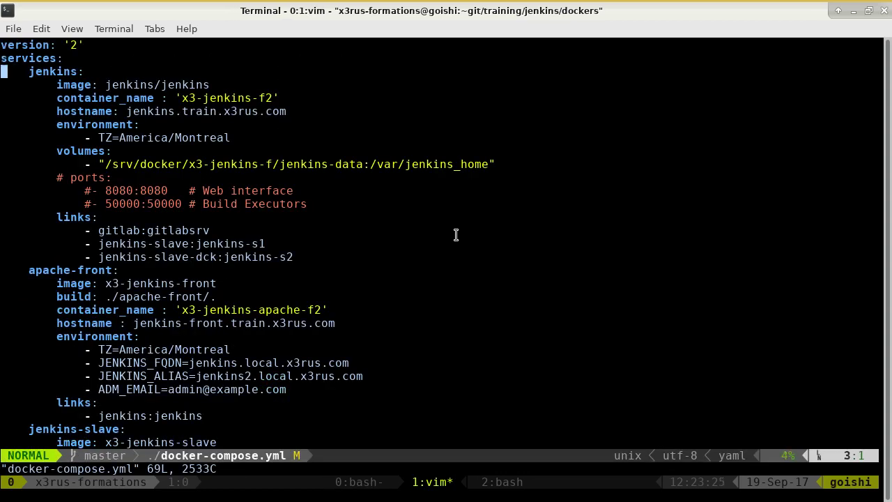
key("k")
key("k")
key("k")
key("k")
key("l")
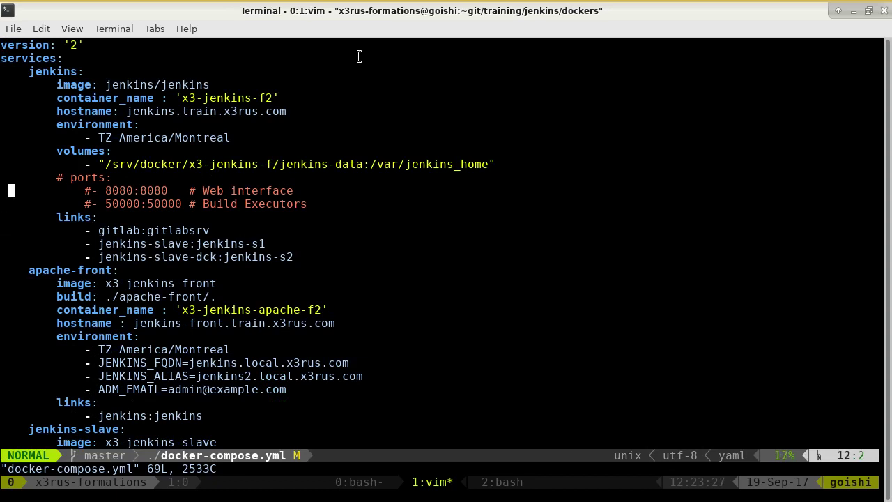
left_click_drag(273, 163, 203, 163)
key("ctrl+c")
left_click(110, 164)
- Suspend the editor, list the folders under /srv/docker/, and resume editing
key("ctrl+z")
type("ls")
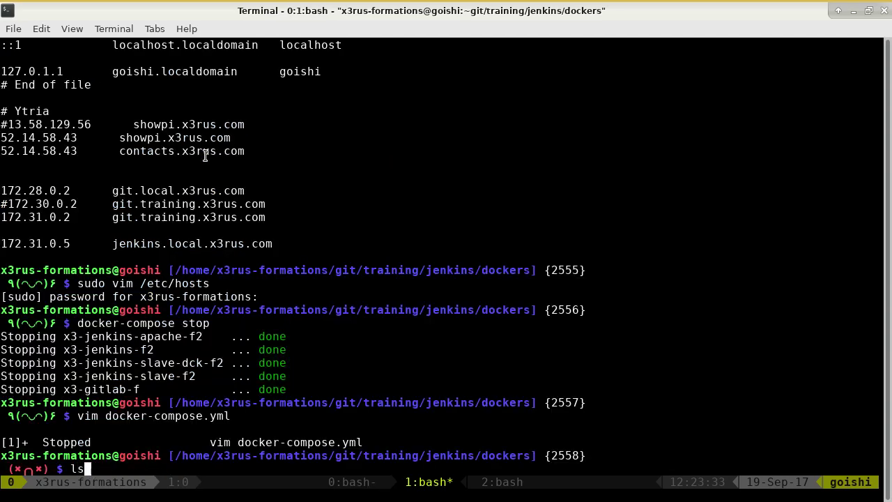
middle_click(268, 147)
key("Return")
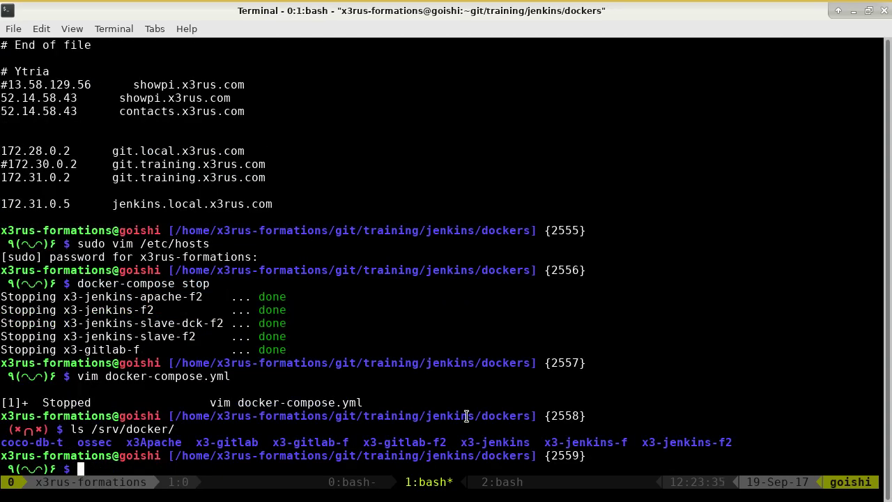
type("fg")
key("Return")
- Change the volume folder x3-jenkins-f to x3-jenkins-f2 and save the file with :wq
key("k")
key("k")
key("l")
key("l")
key("l")
key("l")
key("l")
key("l")
key("l")
key("l")
key("l")
key("l")
key("l")
key("l")
key("l")
key("l")
key("l")
key("l")
key("l")
key("l")
key("l")
key("l")
key("l")
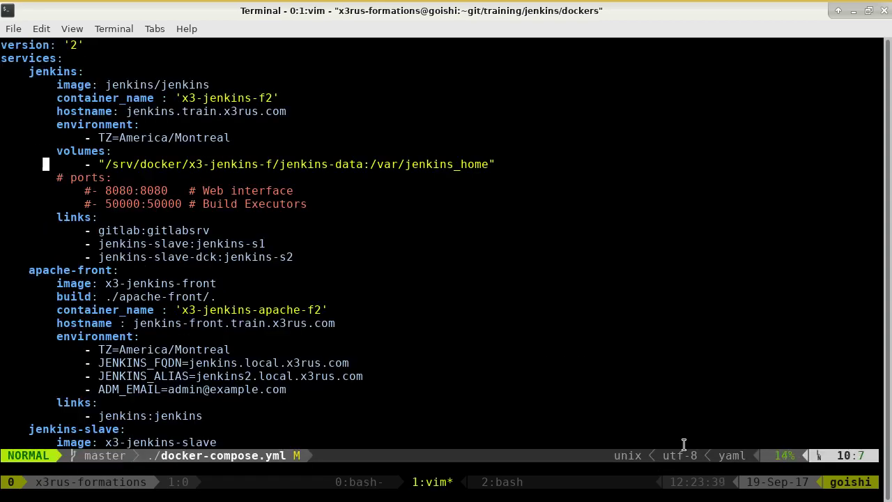
key("l")
key("l")
key("l")
type("a")
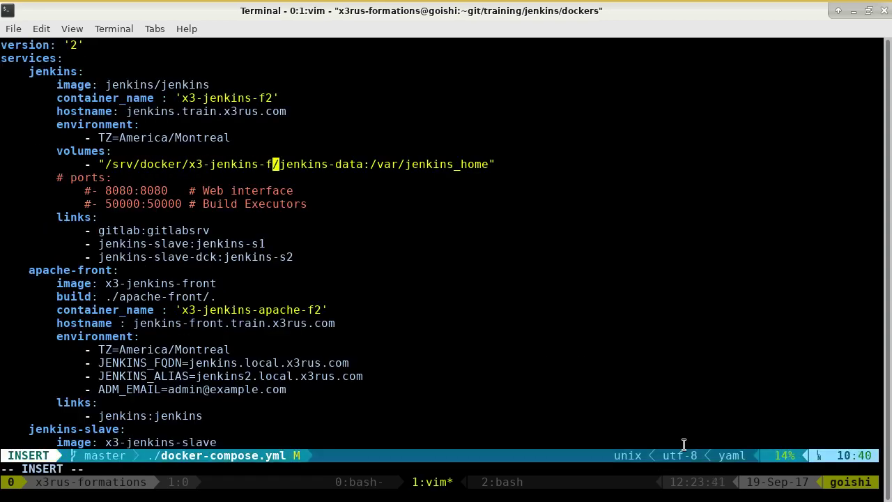
type("2")
key("Down")
key("Down")
key("Down")
key("Down")
key("Down")
key("Down")
key("Down")
key("Down")
key("Down")
key("Down")
key("Down")
key("Down")
key("Down")
key("Down")
key("Down")
key("Down")
key("Down")
key("Down")
key("Down")
key("Down")
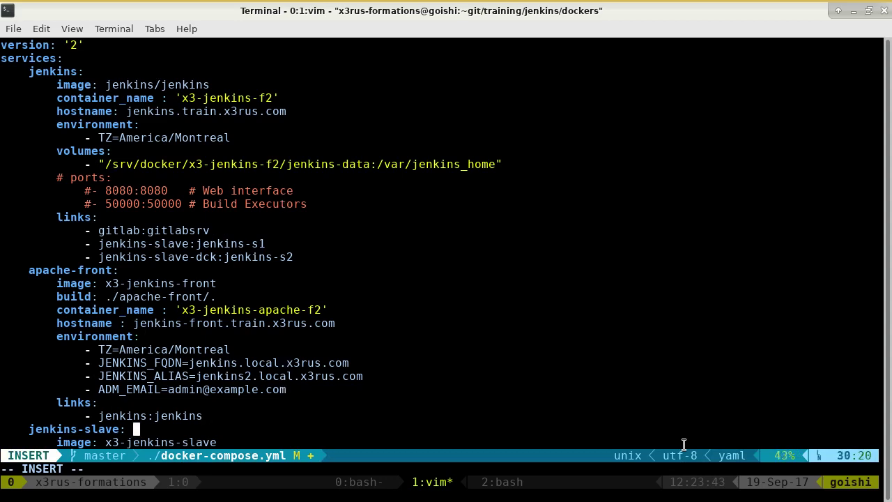
key("Down")
key("Down")
key("Down")
key("Down")
key("Down")
key("Down")
key("Down")
key("Down")
key("Down")
key("Down")
key("Down")
key("Down")
key("Down")
key("Down")
key("Down")
key("Down")
key("Down")
key("Down")
key("Down")
key("Down")
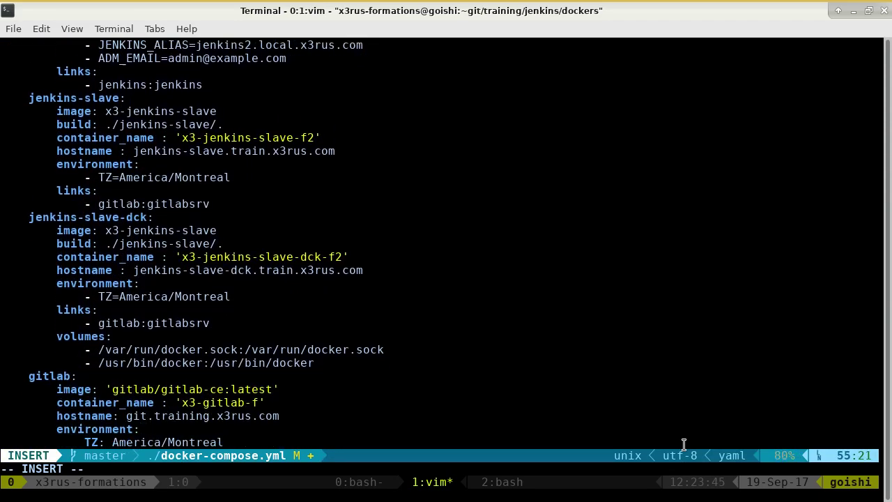
key("Up")
key("Down")
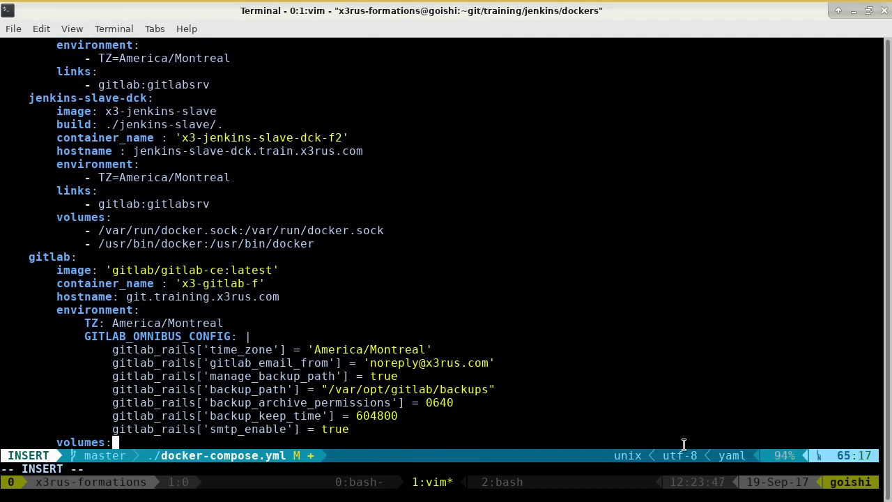
key("Down")
key("Down")
key("Down")
key("Down")
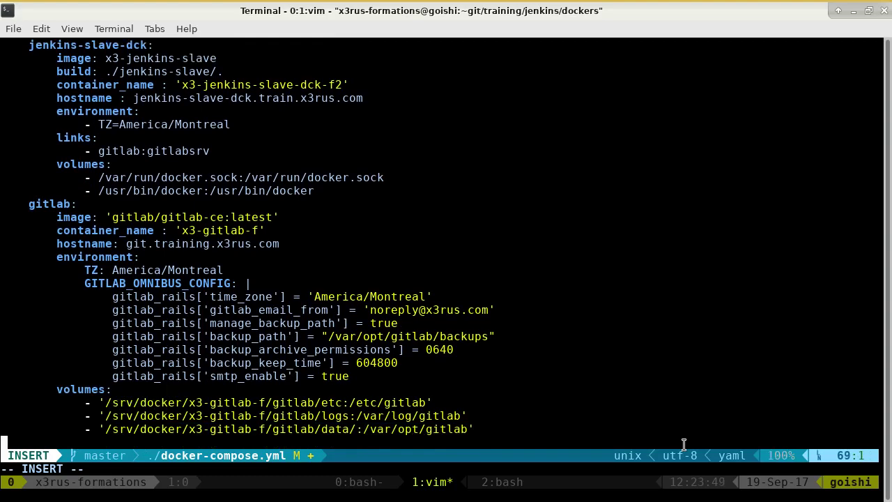
key("Escape")
type(":wq")
key("Return")
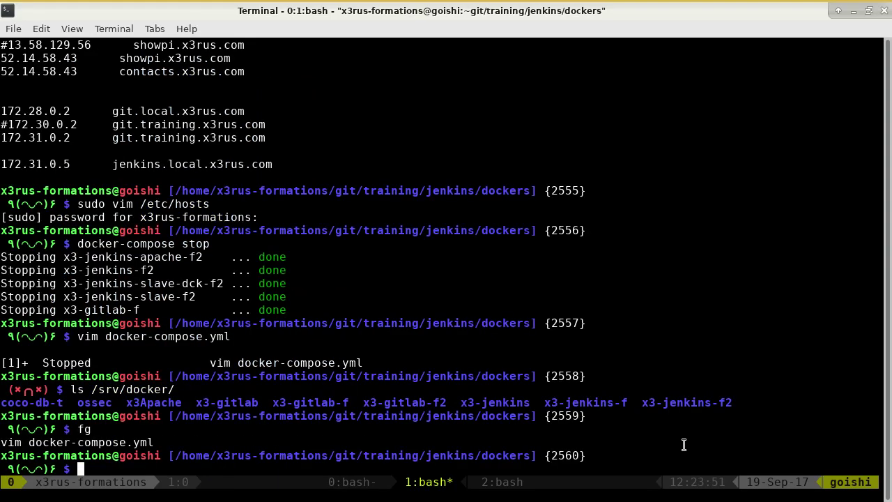
- Restart the containers by rerunning docker-compose up -d from history
type("fg")
key("BackSpace")
key("BackSpace")
key("ctrl+r")
type("up")
key("Return")
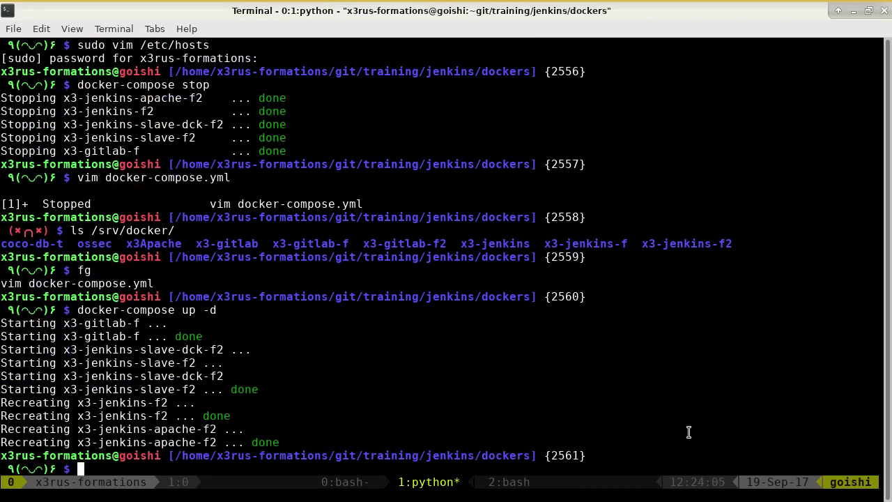
- Inspect the x3-jenkins-apache-f2 container to find its IP 172.31.0.6
key("ctrl+r")
type("insp")
key("Return")
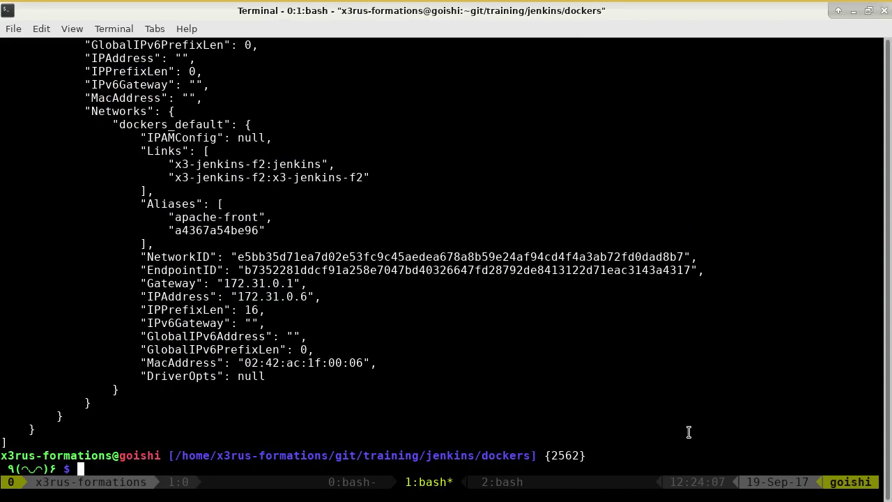
key("alt+Tab")
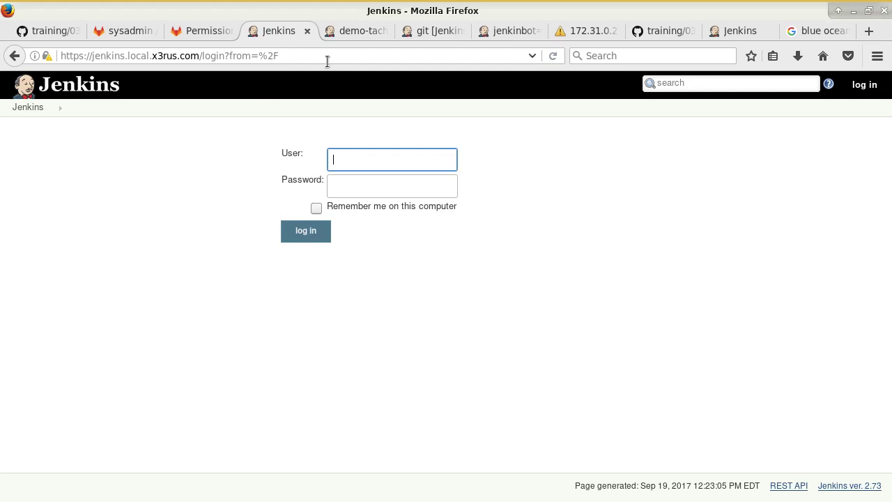
- Attempt to sign in as admin and decline Firefox's offer to save the login
left_click(377, 155)
type("admin")
key("Tab")
type("admin12")
key("Return")
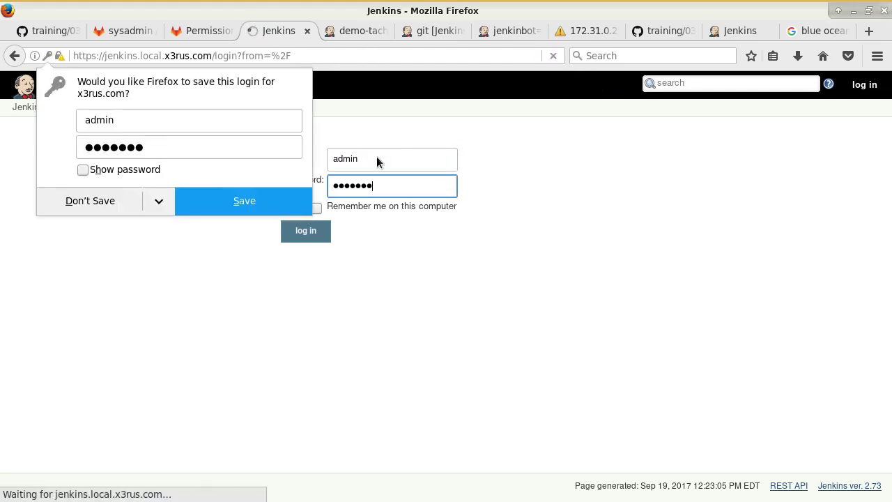
left_click(127, 197)
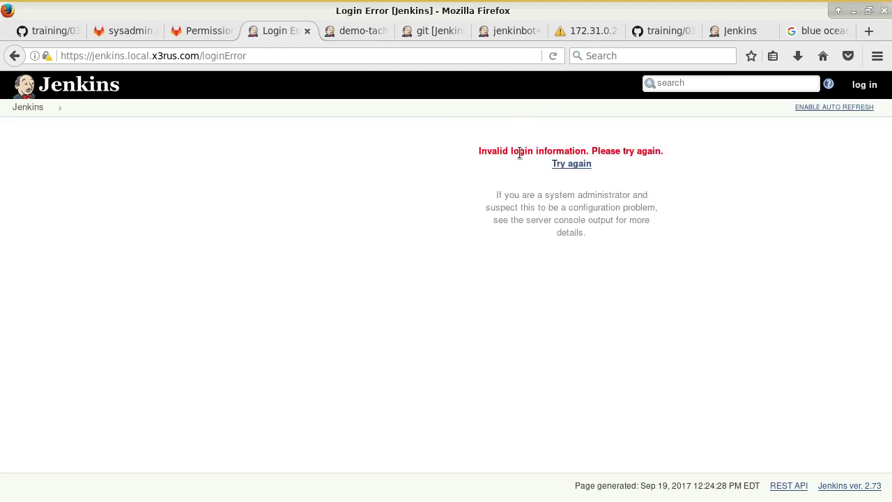
- Retry the admin login with the corrected password and decline saving it
left_click(571, 164)
type("admin")
key("Tab")
type("1")
key("Return")
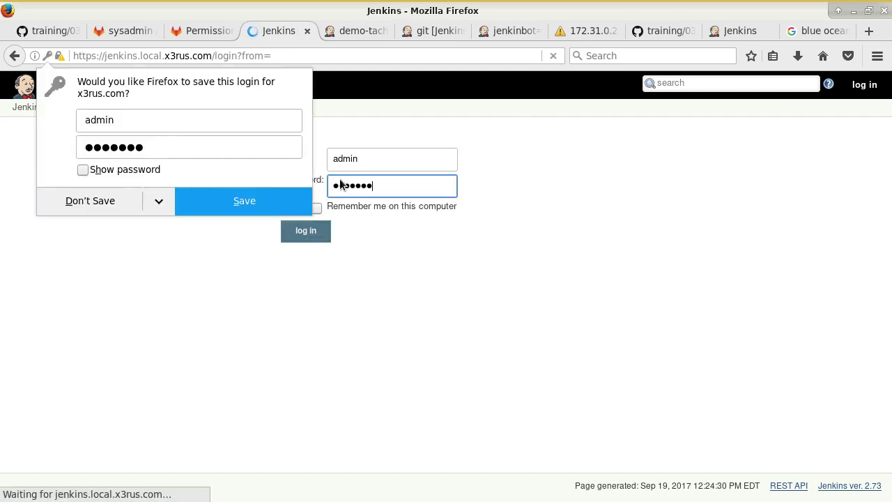
left_click(63, 203)
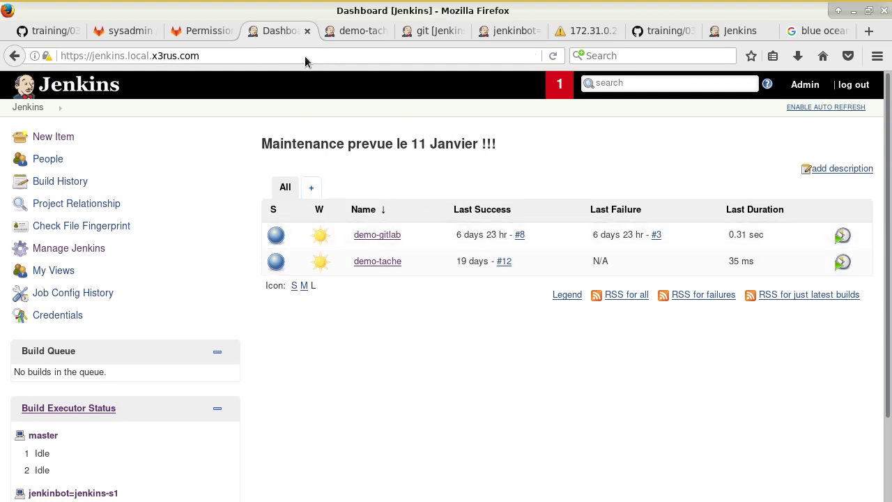
left_click(55, 31)
scroll(316, 282, "down", 10)
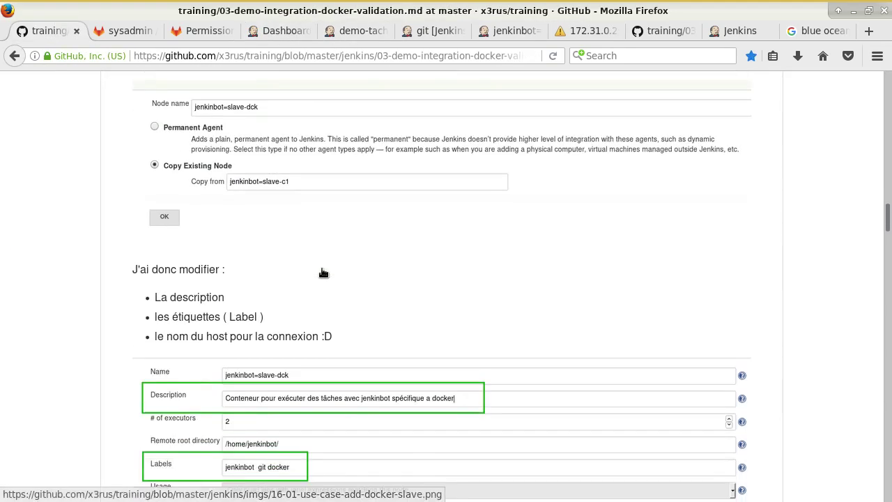
scroll(412, 247, "up", 2)
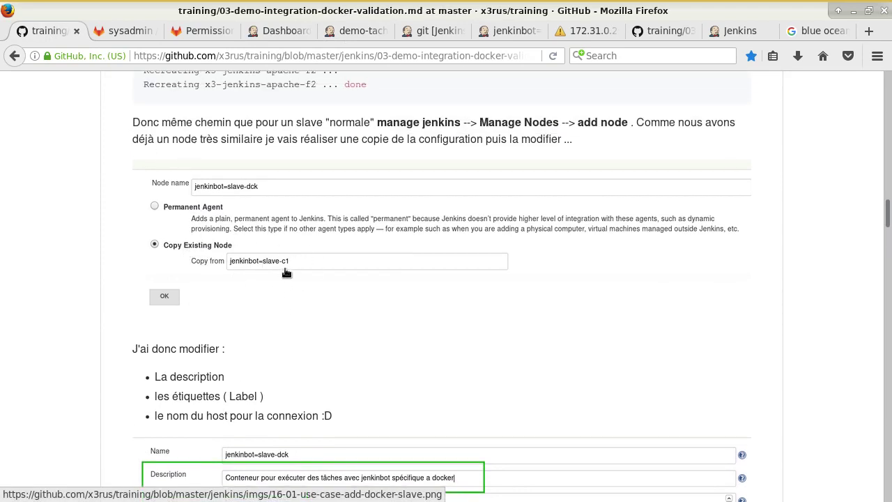
scroll(349, 305, "down", 2)
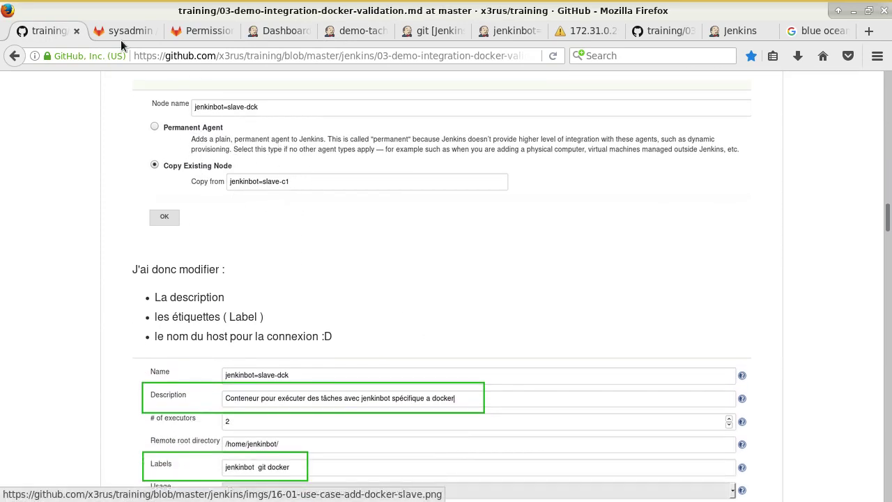
left_click(300, 31)
scroll(213, 248, "down", 2)
scroll(174, 244, "up", 2)
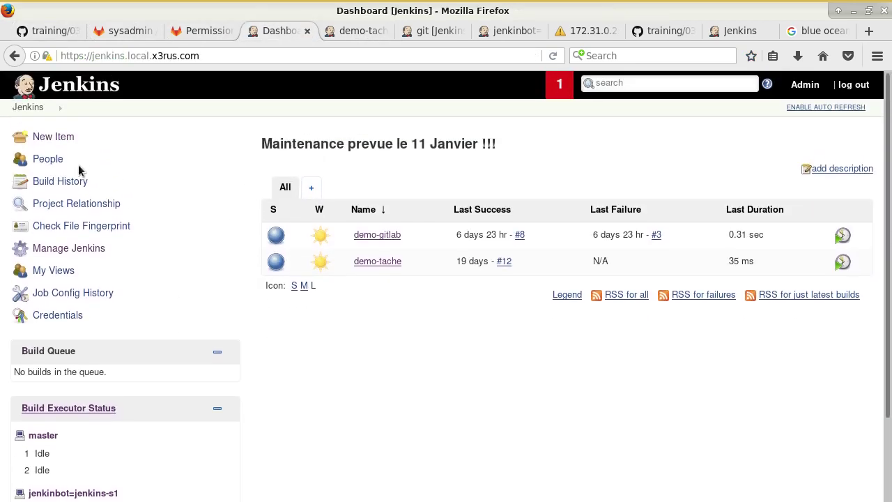
- Go to the node list under Manage Jenkins and copy the jenkinbot=jenkins-s1 name
left_click(67, 248)
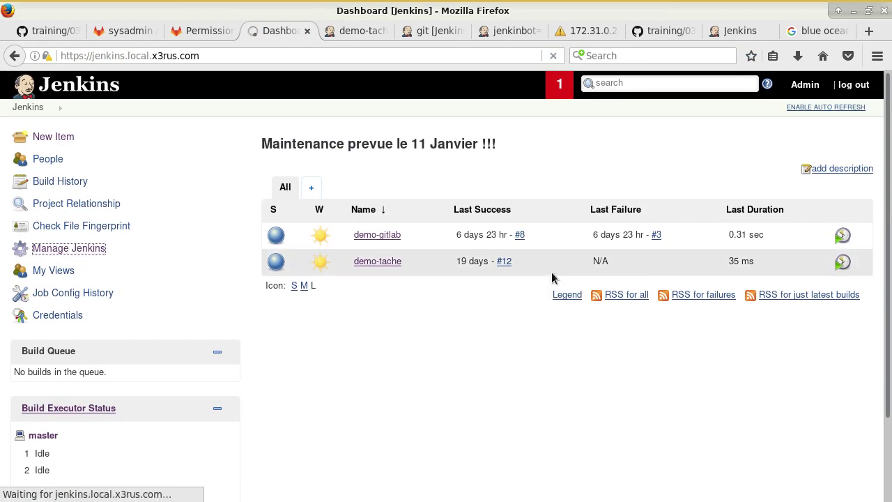
scroll(418, 317, "down", 3)
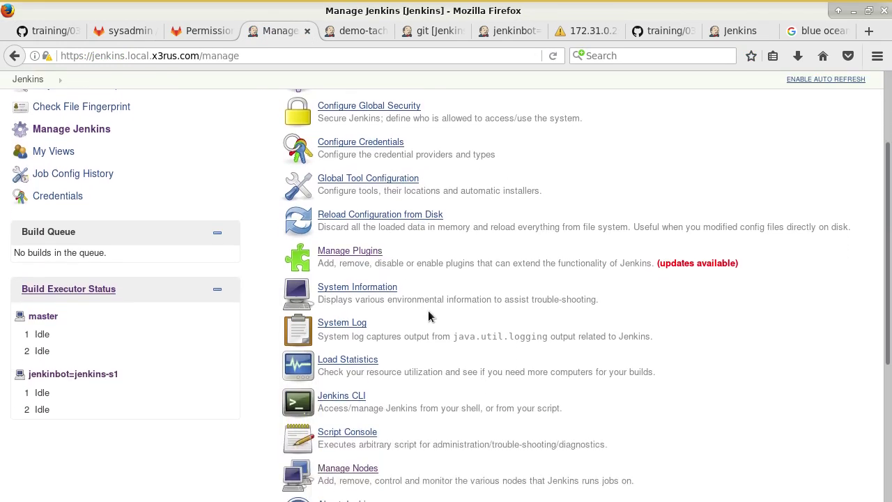
scroll(416, 317, "down", 2)
left_click(342, 388)
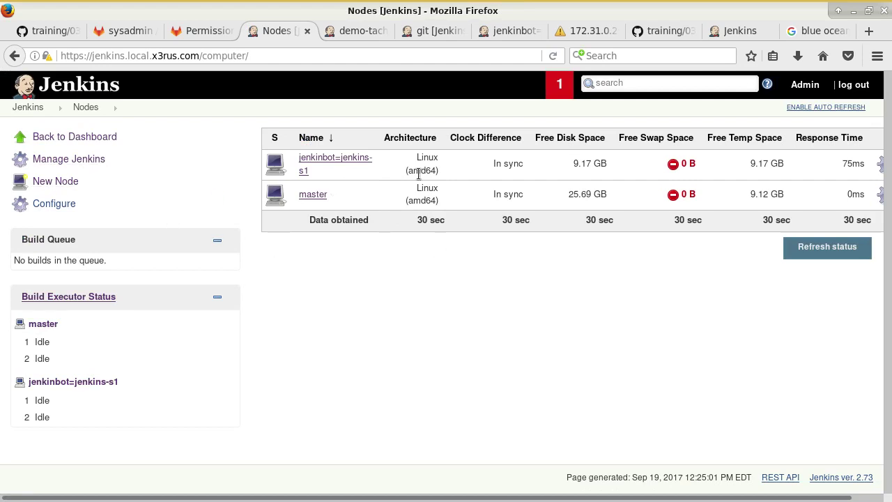
left_click_drag(335, 172, 290, 162)
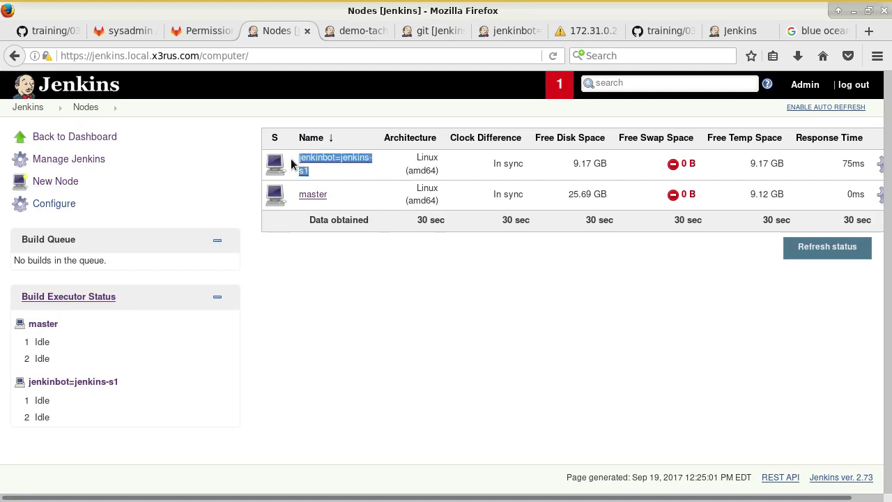
- Create node jenkinbot=jenkins-s2 as a copy of jenkinbot=jenkins-s1
left_click(69, 181)
middle_click(381, 252)
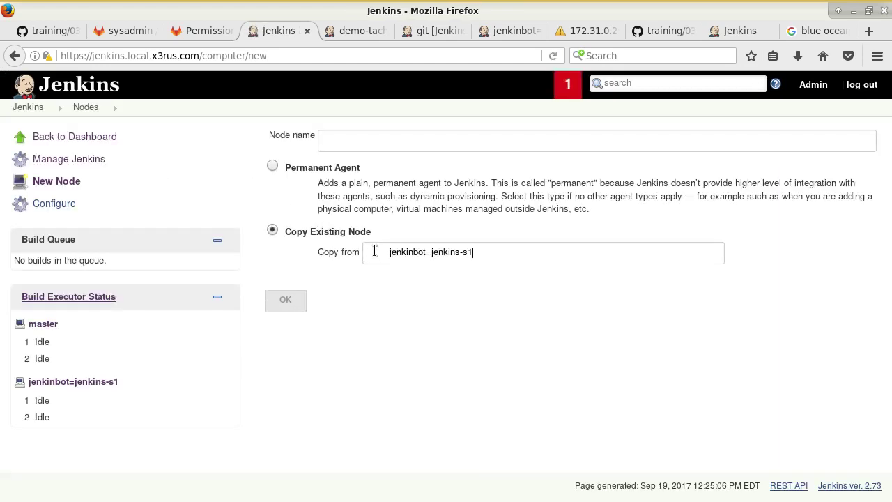
left_click_drag(389, 253, 348, 253)
key("BackSpace")
left_click(438, 298)
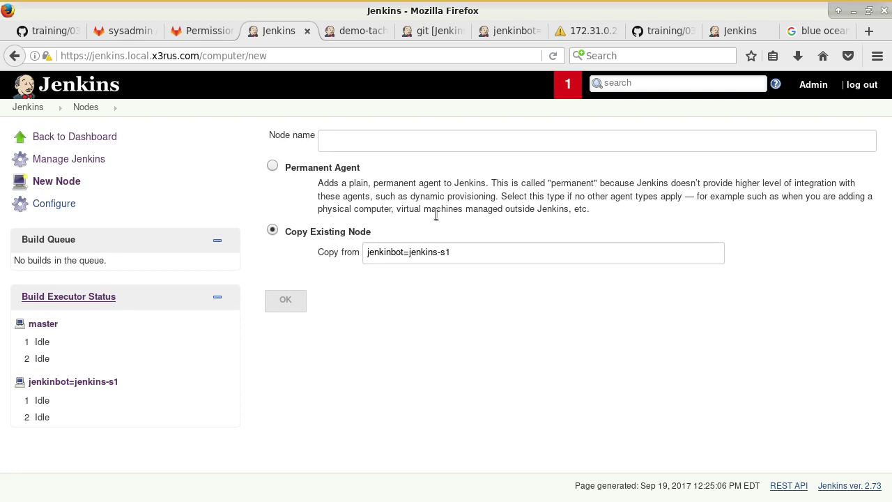
left_click(357, 140)
left_click_drag(447, 253, 337, 244)
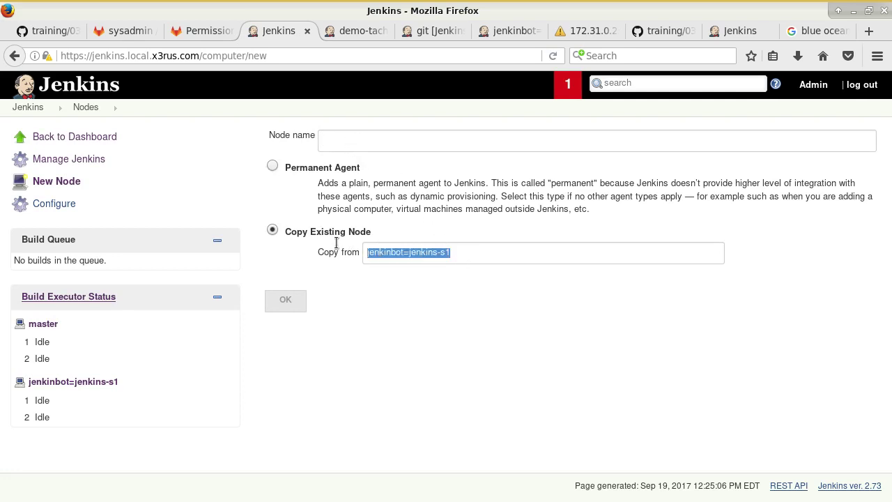
middle_click(352, 135)
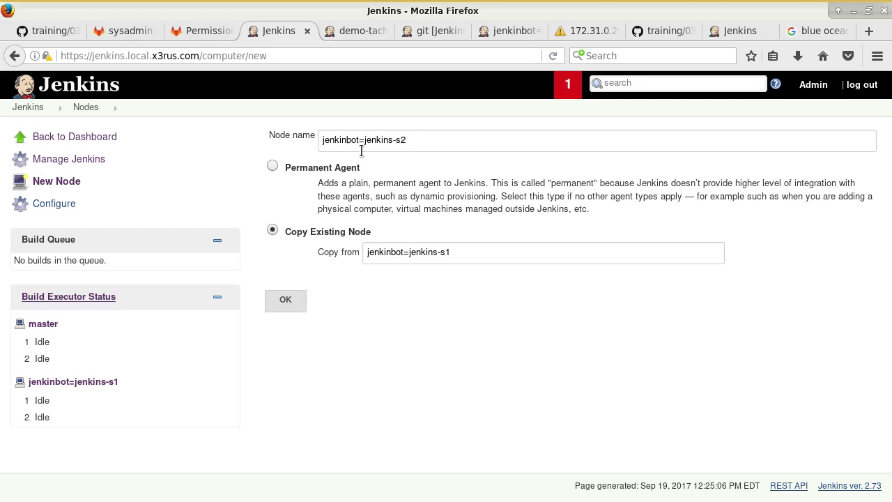
left_click(286, 300)
- Rename the node jenkinbot=jenkins-s2-dck, add the docker label, set host jenkins-s2, and save
left_click(470, 146)
type("-dck")
left_click(419, 271)
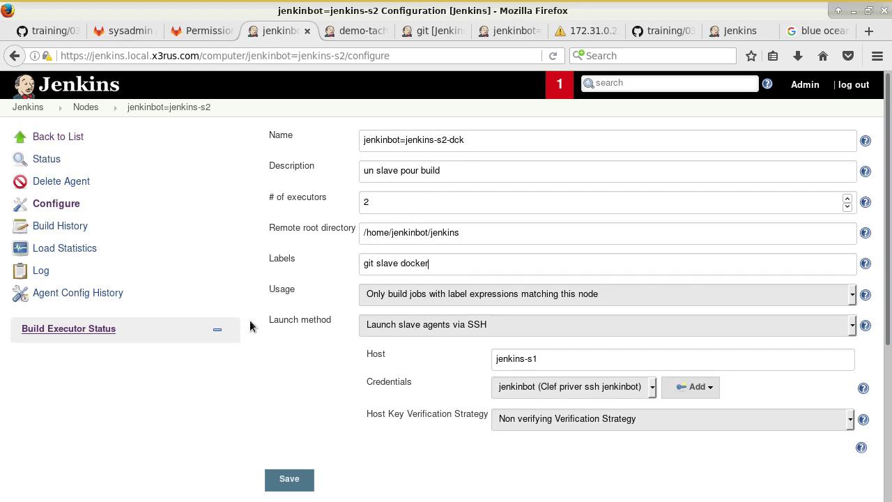
left_click(556, 357)
left_click(291, 478)
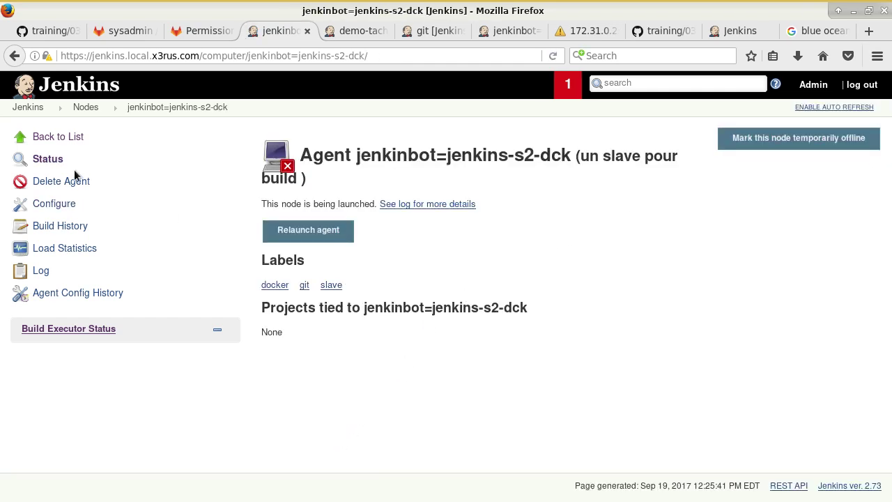
- Confirm in the log that jenkinbot=jenkins-s2-dck connected, then review the GitHub training notes
left_click(40, 270)
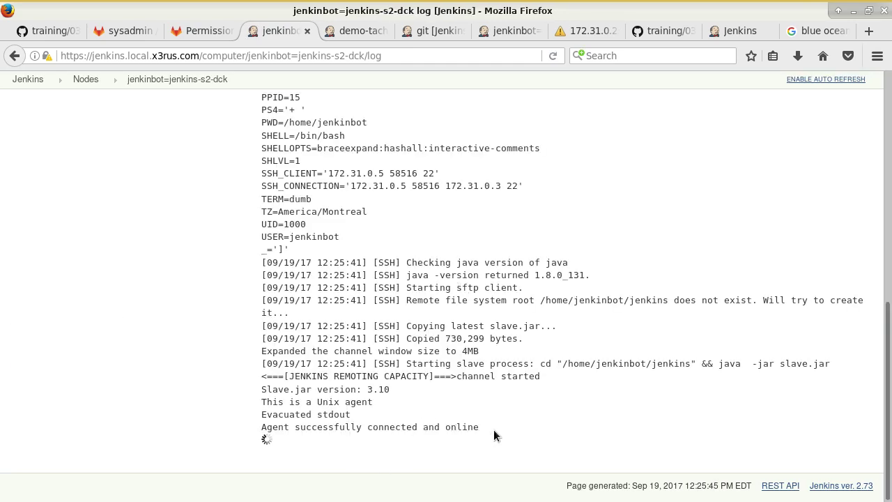
scroll(478, 392, "up", 10)
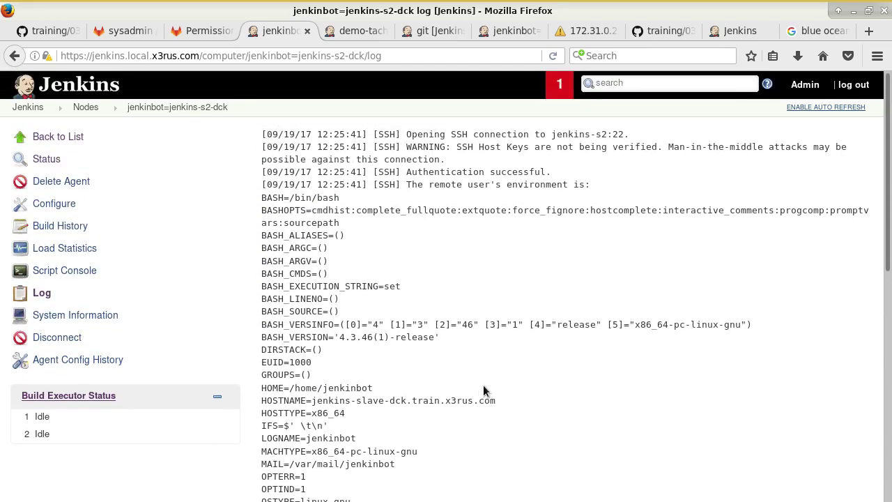
left_click(58, 137)
scroll(193, 338, "down", 2)
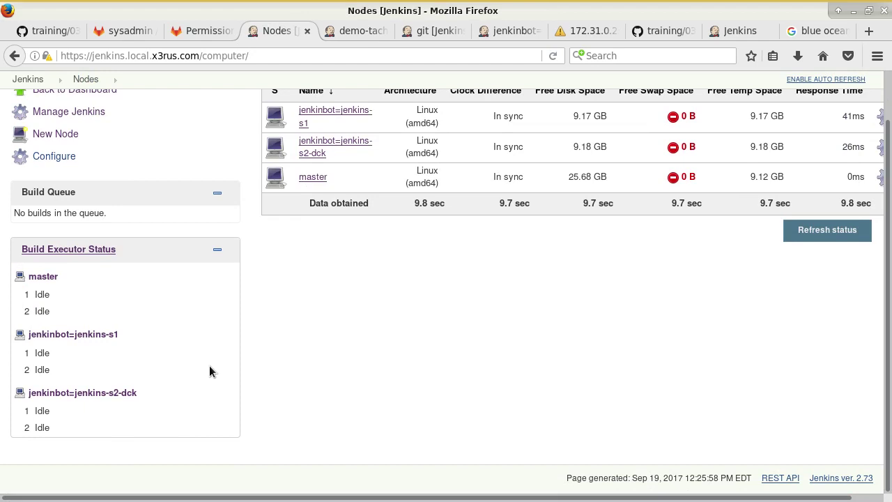
left_click(42, 30)
scroll(343, 282, "down", 5)
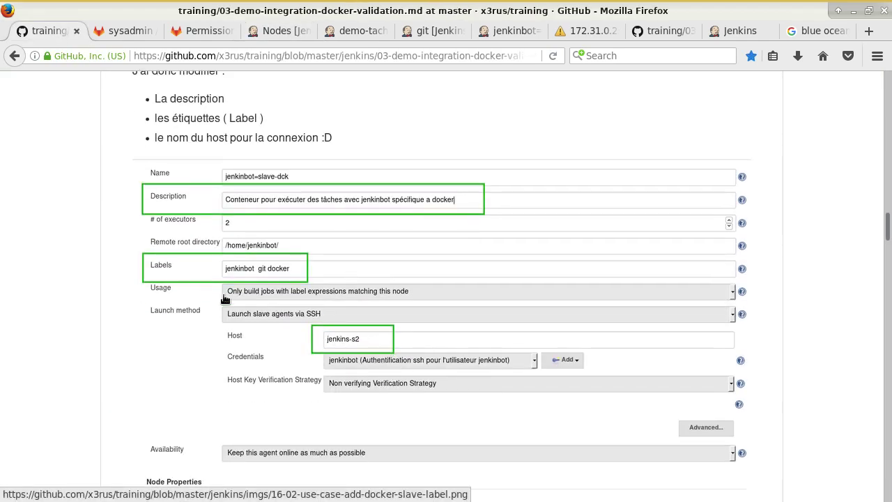
scroll(385, 220, "down", 3)
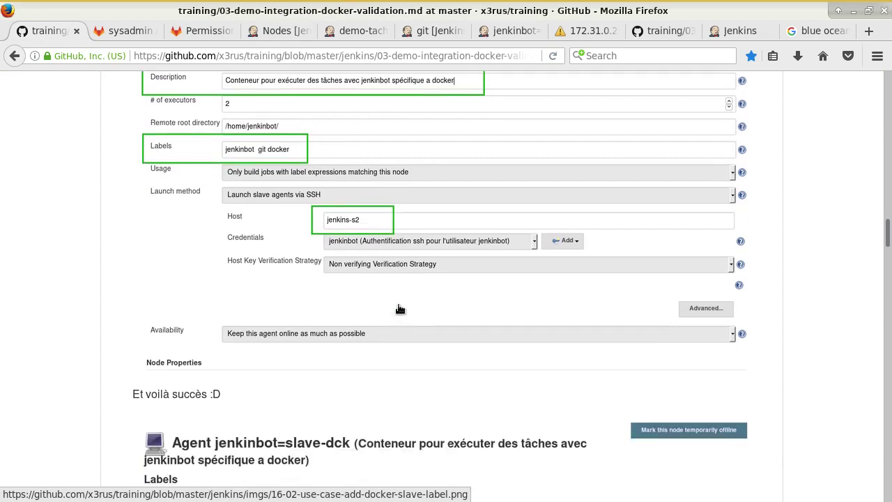
scroll(322, 223, "down", 4)
scroll(388, 275, "down", 9)
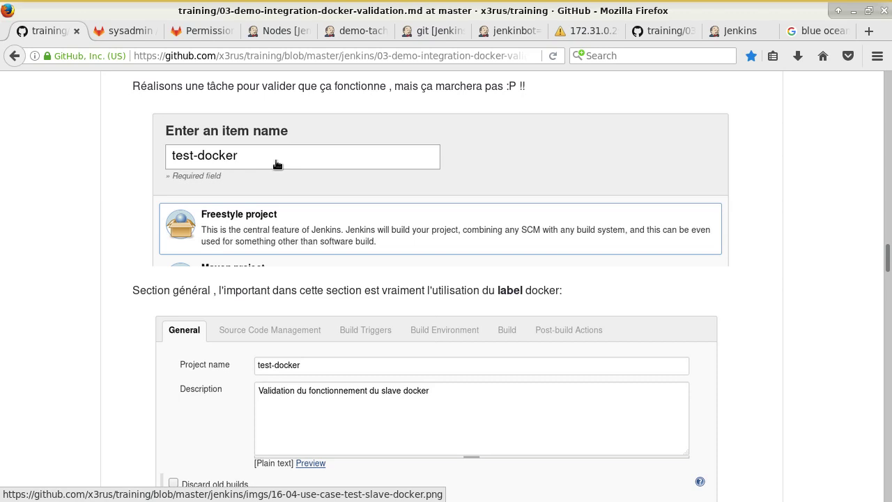
scroll(276, 164, "down", 10)
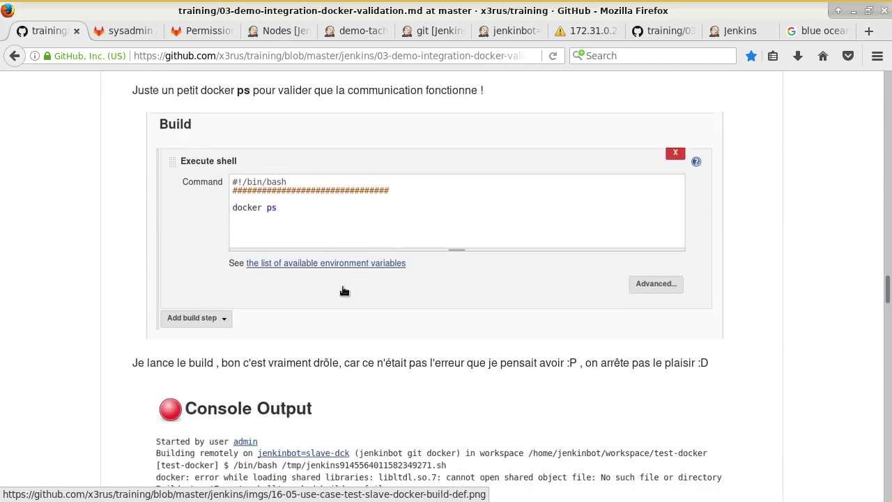
scroll(344, 291, "up", 10)
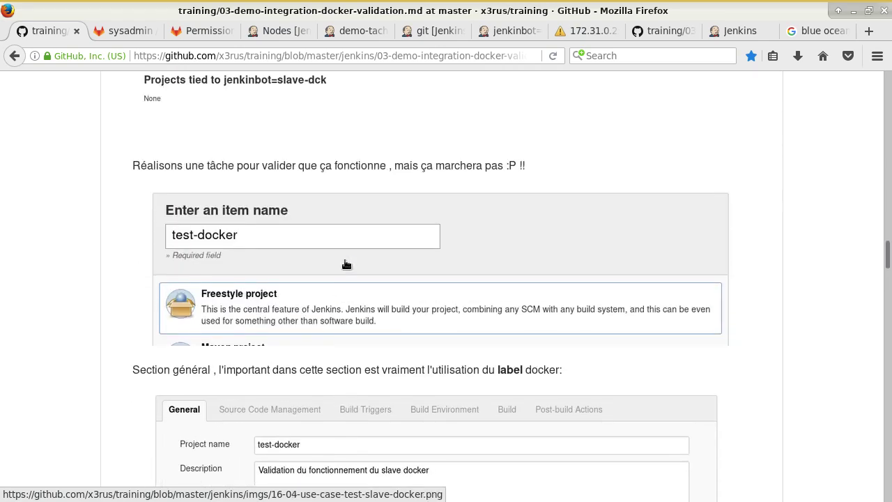
- Create a new freestyle project named docker-test from the dashboard
left_click(272, 31)
scroll(89, 158, "up", 2)
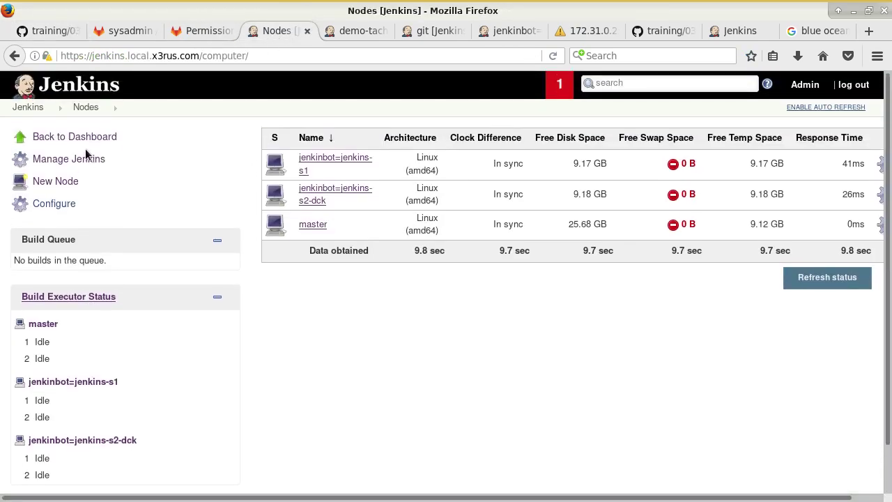
left_click(35, 106)
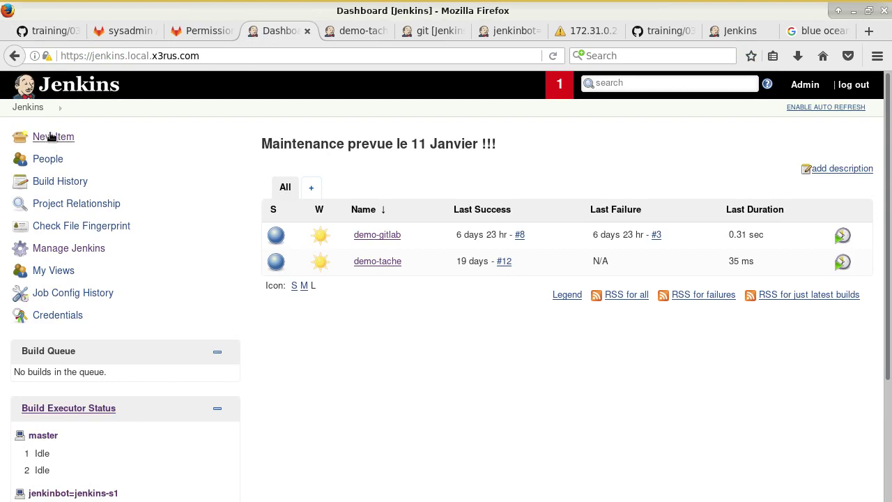
left_click(51, 136)
left_click(309, 177)
type("docker-te")
left_click(235, 253)
left_click(156, 474)
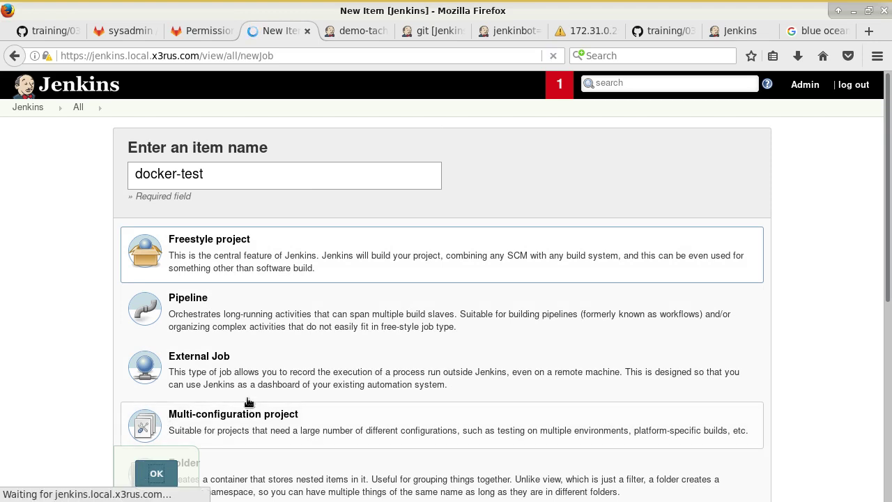
- Consult the GitHub training notes, then return to the docker-test configuration page
key("alt+1")
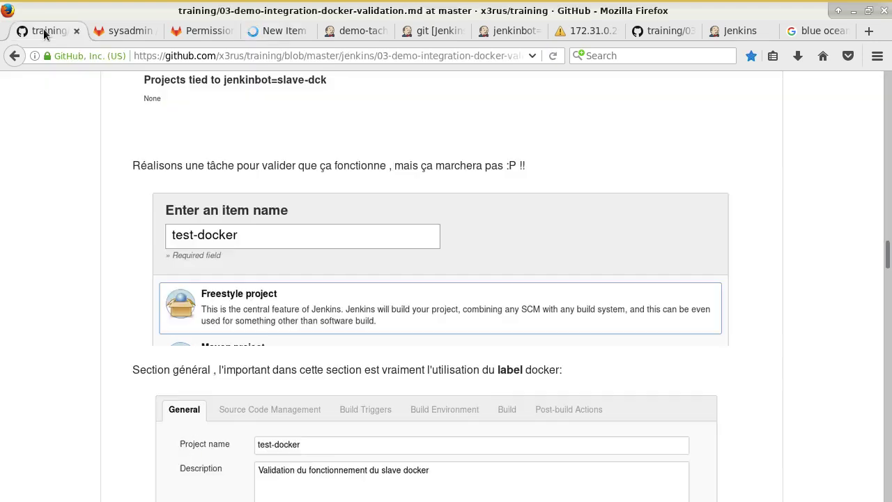
scroll(378, 300, "down", 5)
scroll(377, 310, "down", 4)
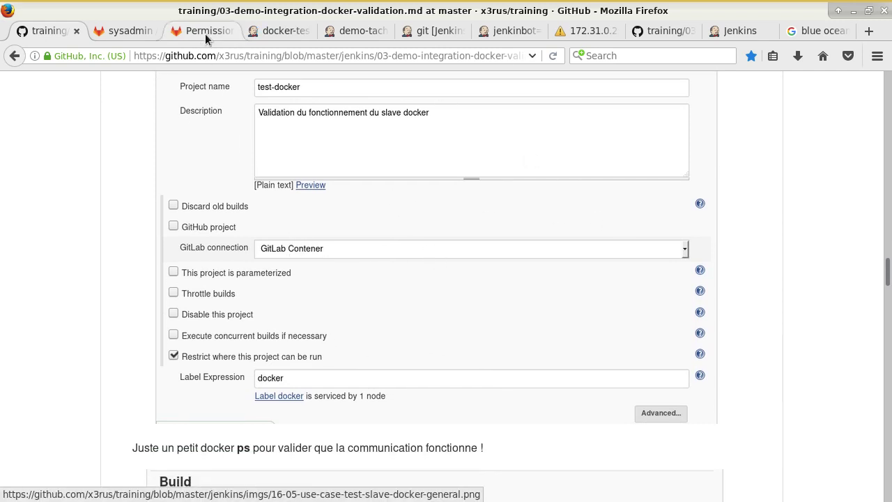
left_click(282, 31)
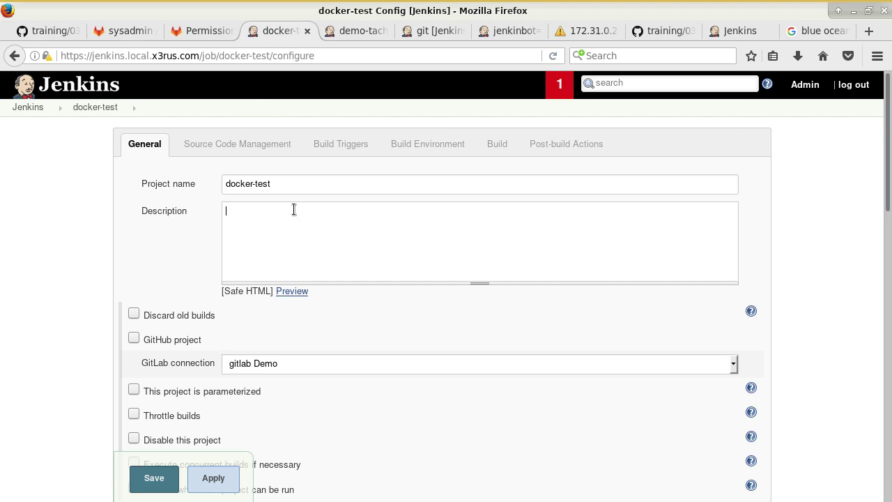
- Describe the job as 'Validation de docker via le slave' and restrict it to label docker
left_click(293, 209)
type("Validation de docker via le slave")
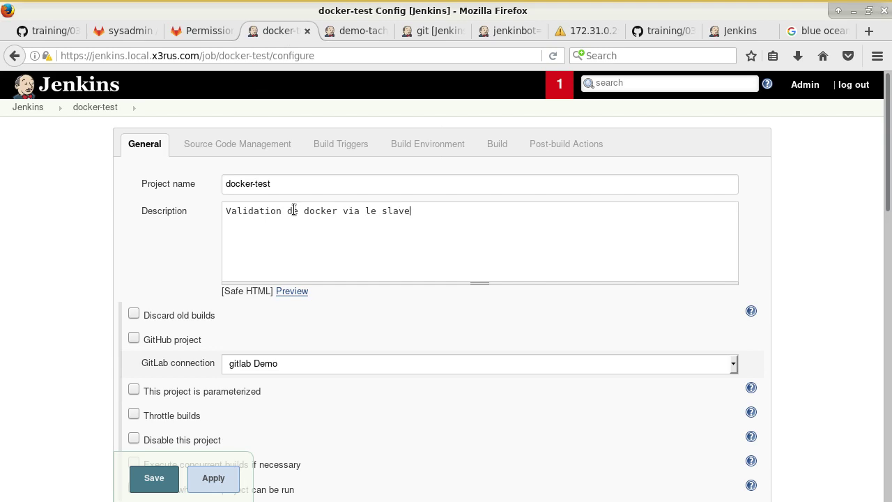
scroll(293, 211, "down", 4)
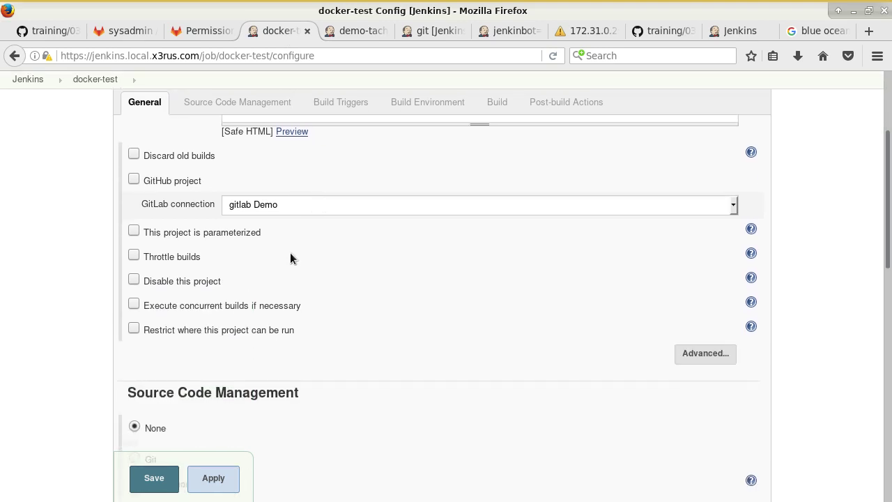
left_click(190, 330)
type("docker")
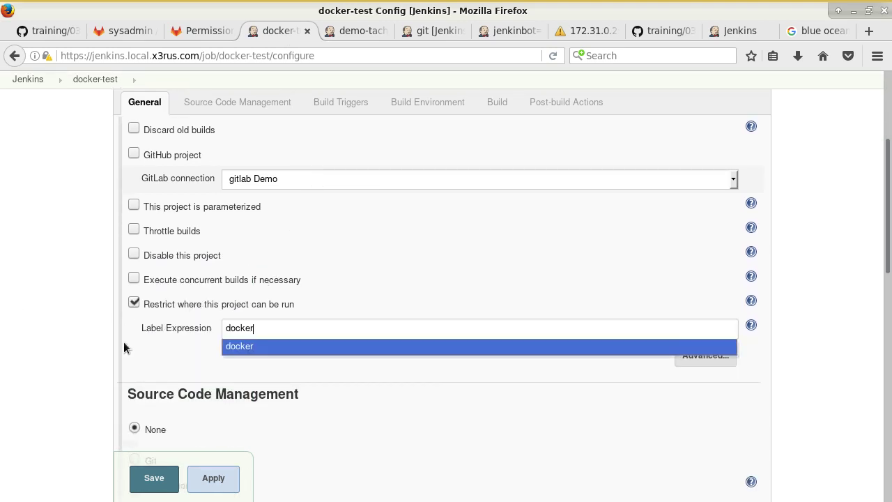
left_click(224, 346)
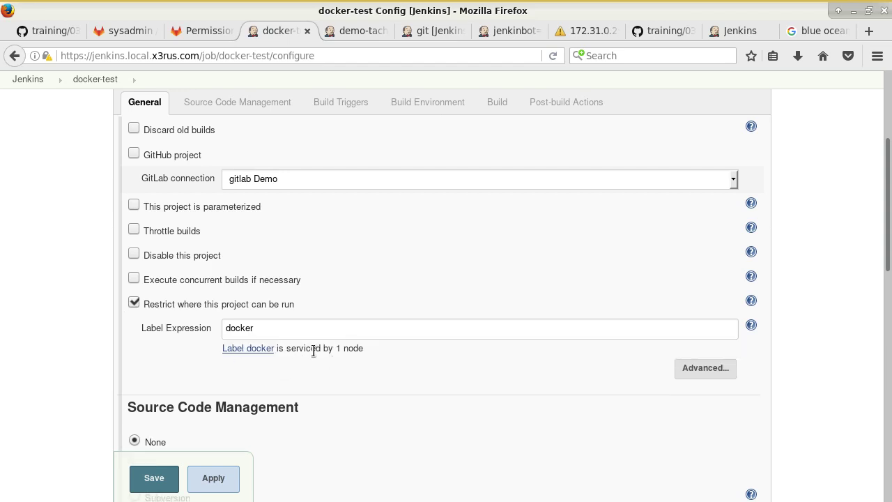
- Add an Execute shell step with #!/bin/bash and docker ps, then save the job
scroll(55, 359, "down", 10)
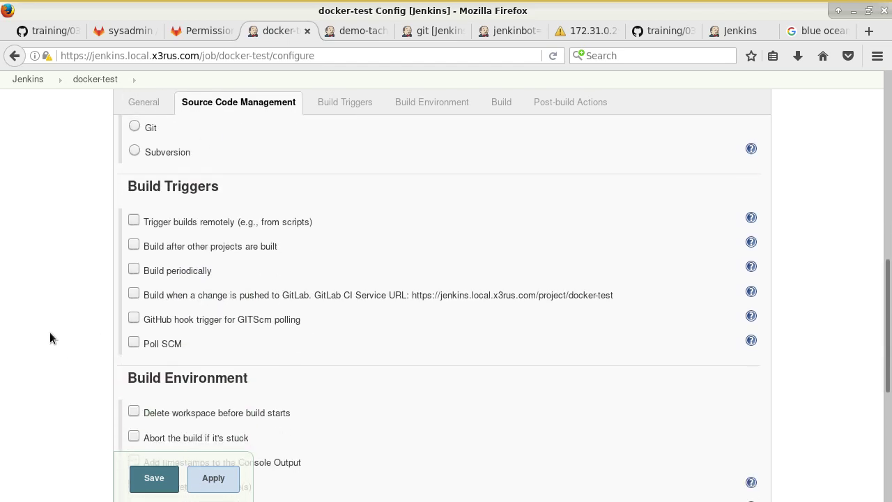
scroll(326, 307, "up", 3)
scroll(267, 309, "down", 6)
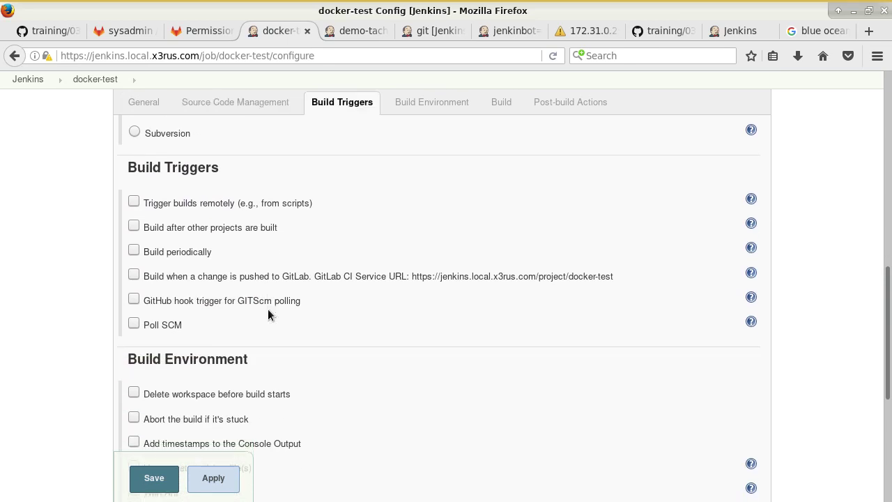
scroll(267, 315, "down", 2)
left_click(187, 290)
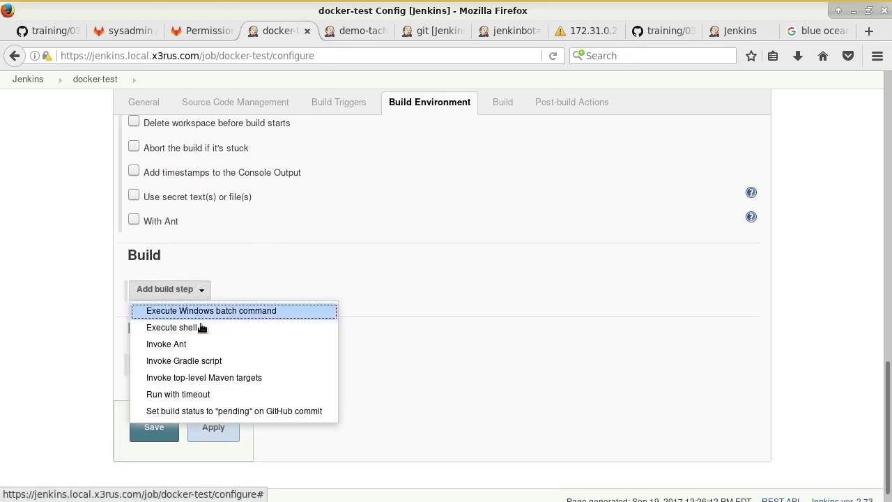
left_click(202, 327)
left_click(277, 337)
type("#!/vin/")
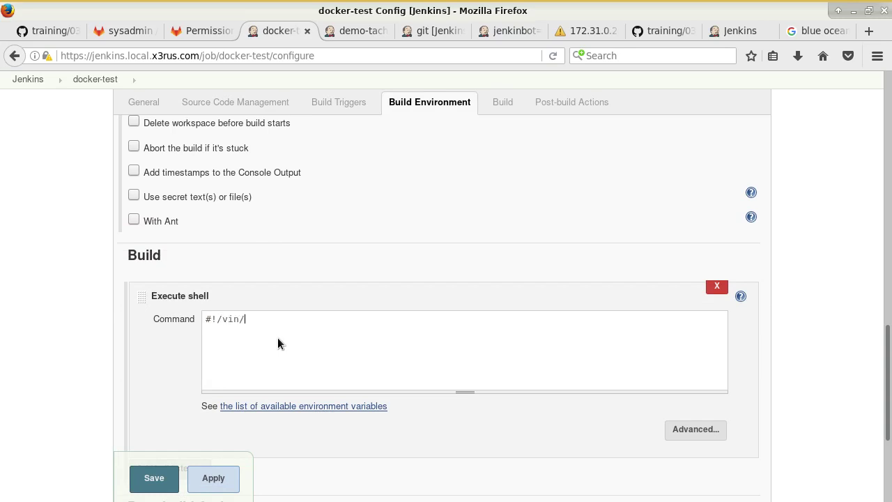
key("BackSpace")
key("BackSpace")
key("BackSpace")
type("bin/bash")
key("Return")
type("############")
key("Return")
type("docker ps")
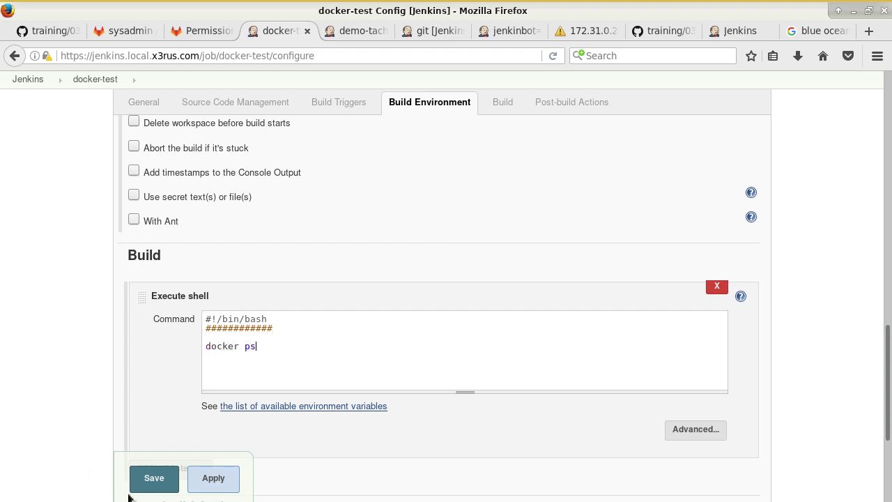
left_click(155, 481)
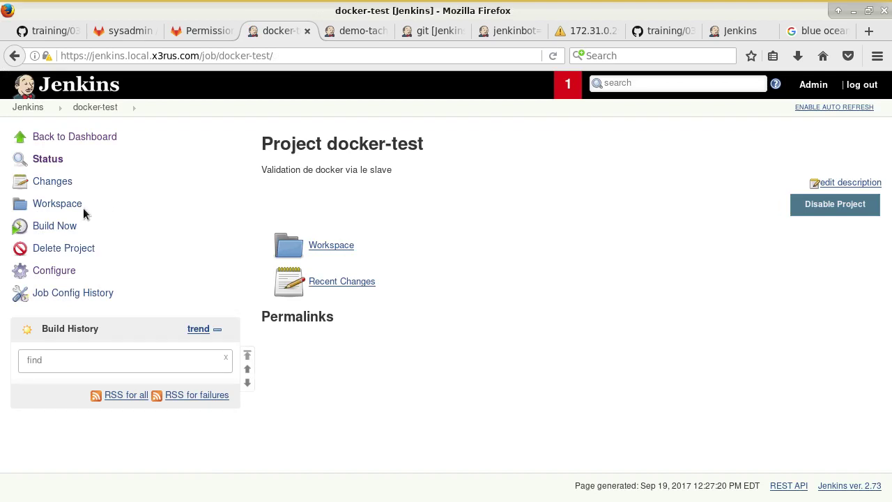
- Run docker-test build #1 and view its console output ending in Finished: SUCCESS
left_click(61, 230)
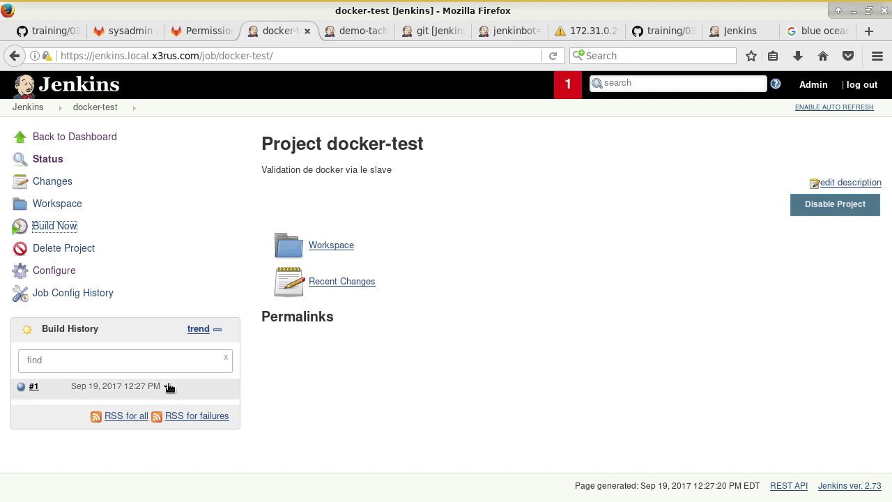
left_click(167, 386)
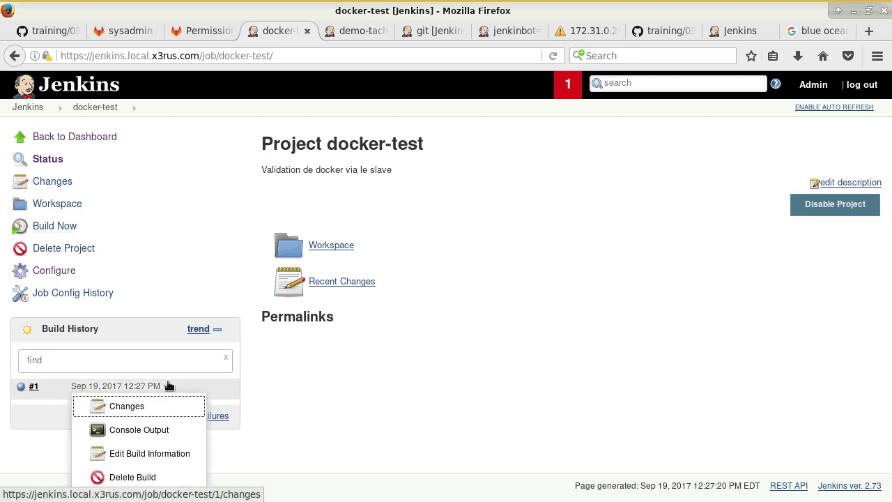
left_click(150, 430)
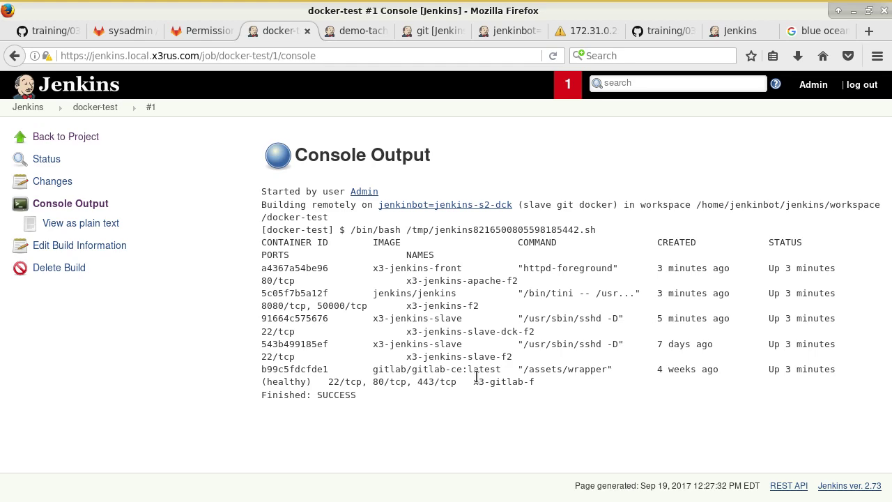
- Run docker images in the terminal to list the local images
key("alt+Tab")
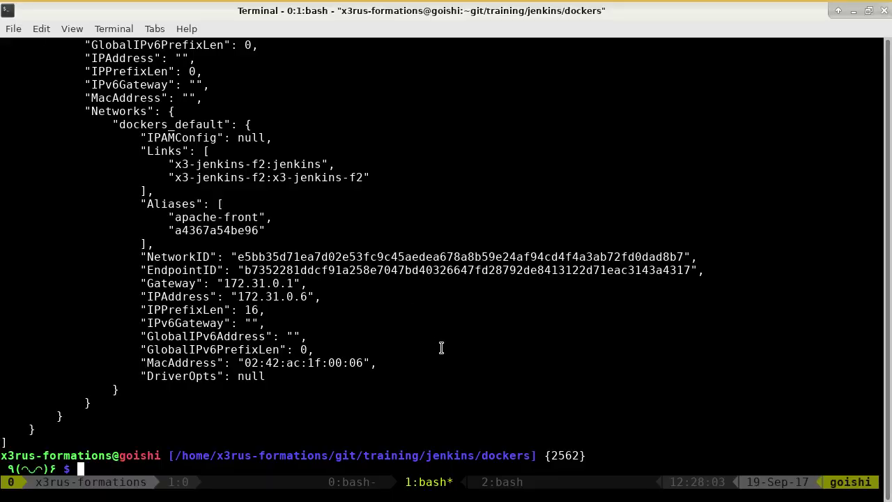
type("docker images")
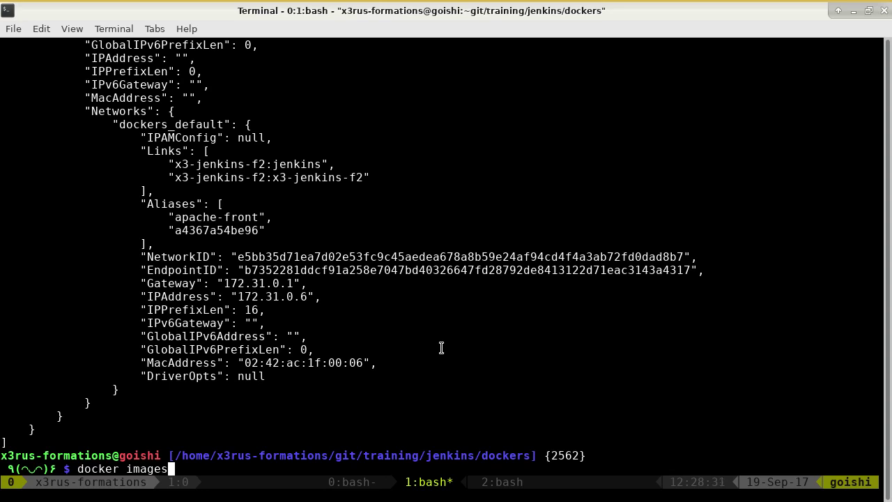
key("Return")
type("ls")
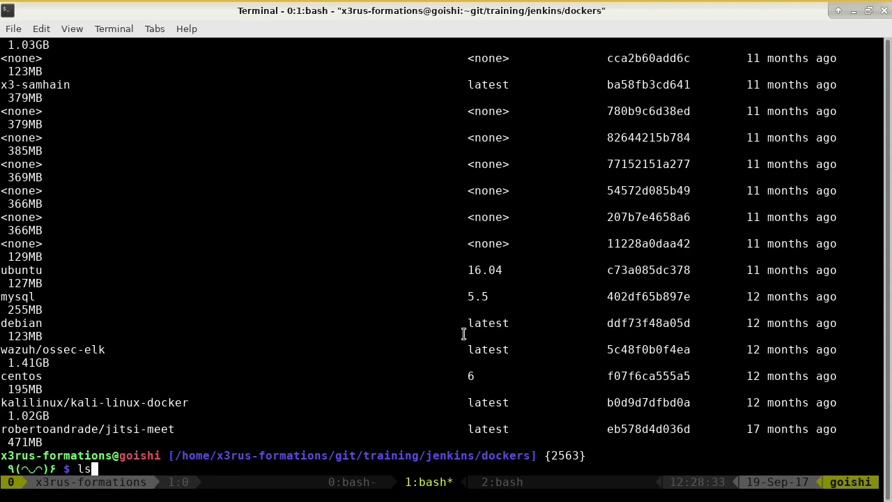
- Scroll back through the output in tmux copy mode, then exit and clear the prompt
key("ctrl+b")
key("bracketleft")
scroll(461, 333, "up", 20)
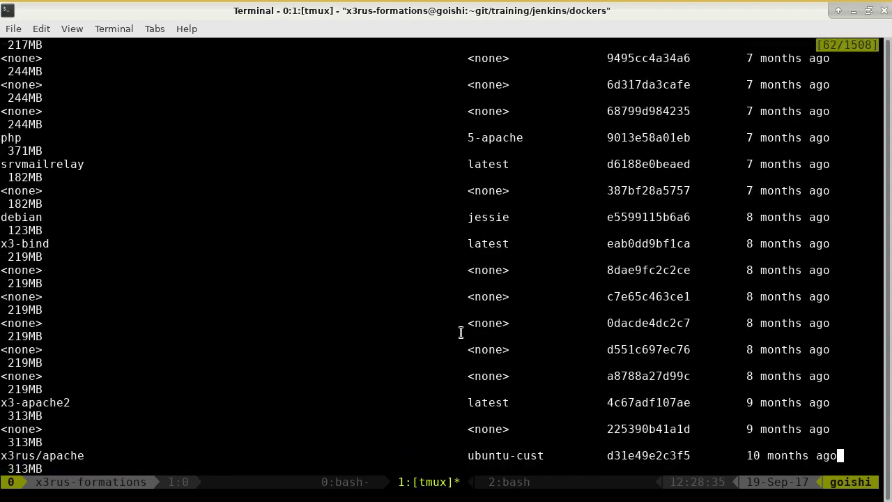
scroll(461, 332, "up", 20)
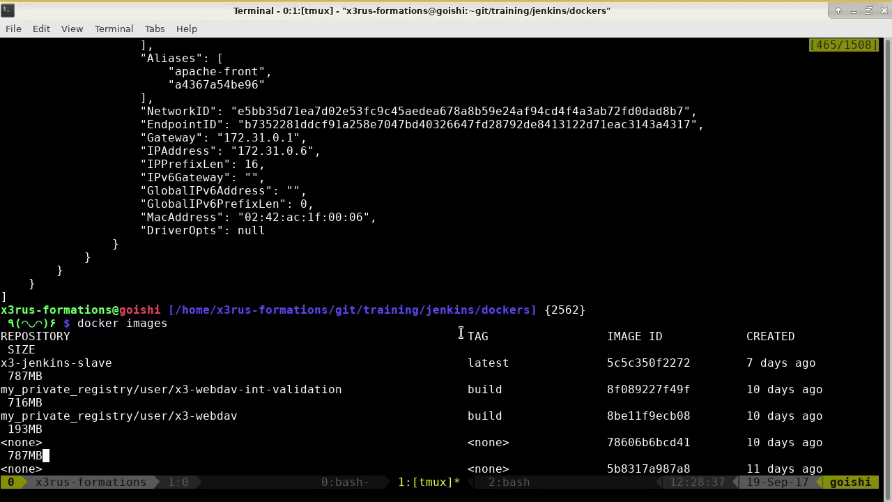
key("Up")
key("Up")
key("Up")
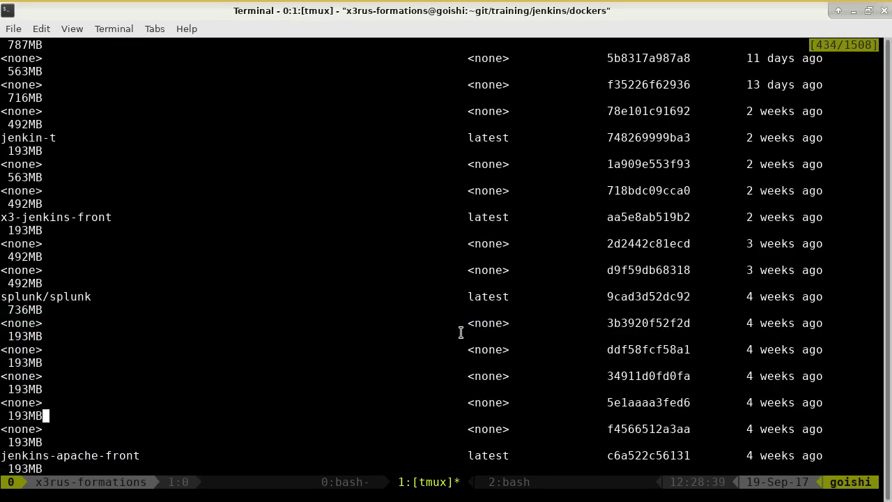
key("Page_Up")
key("Down")
key("Down")
key("Down")
key("Down")
key("Down")
key("Down")
key("Down")
key("Down")
key("Down")
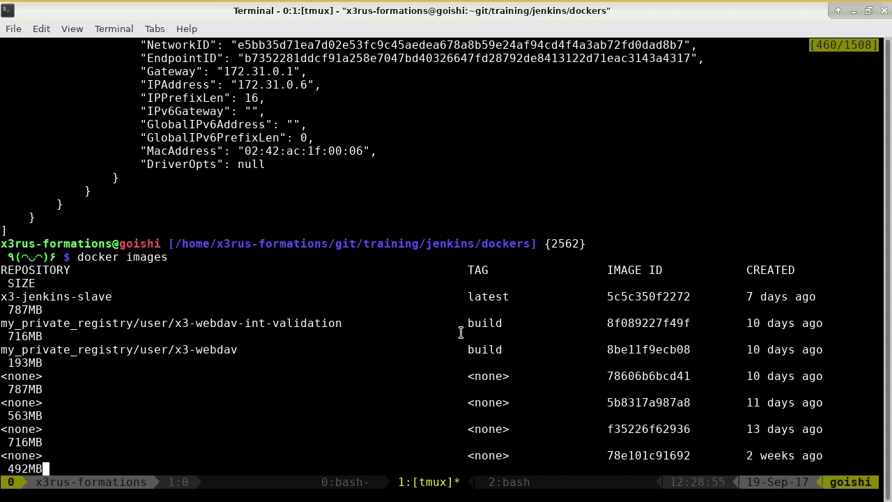
type("qls")
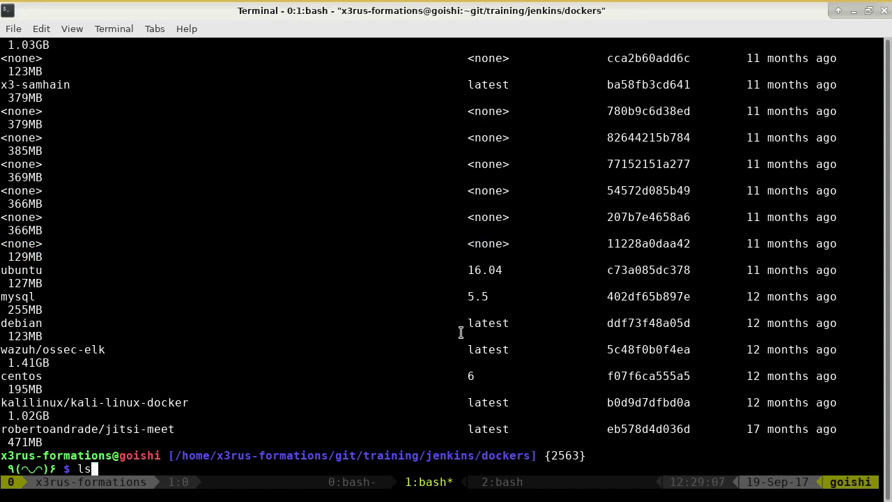
key("BackSpace")
key("BackSpace")
- Return to the GitHub training guide at the 'Analyse erreur du slave' ldd output for docker
key("alt+Tab")
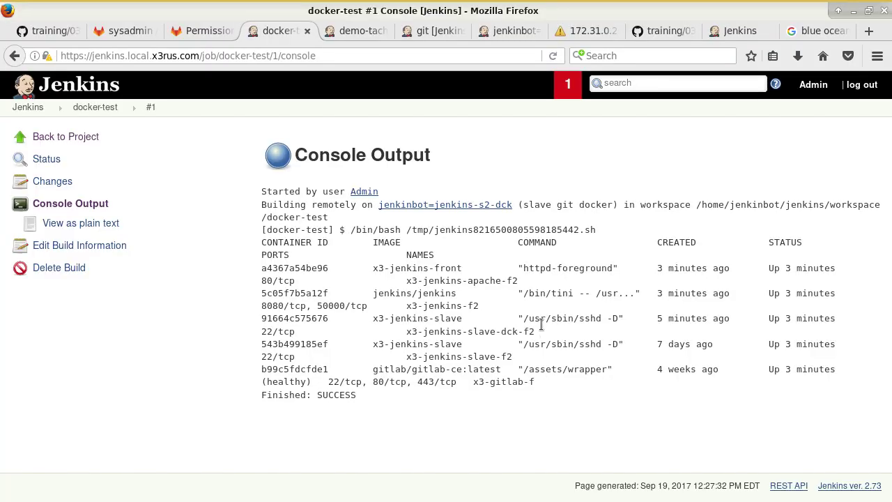
left_click(17, 29)
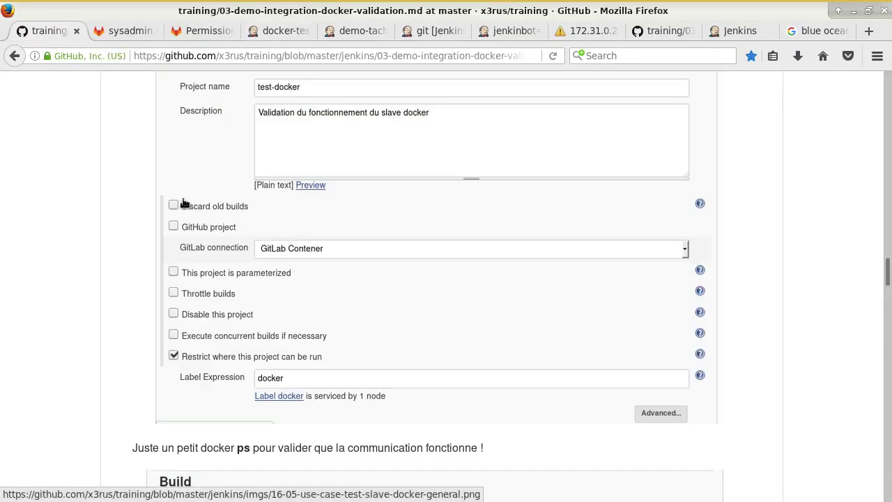
scroll(133, 164, "down", 10)
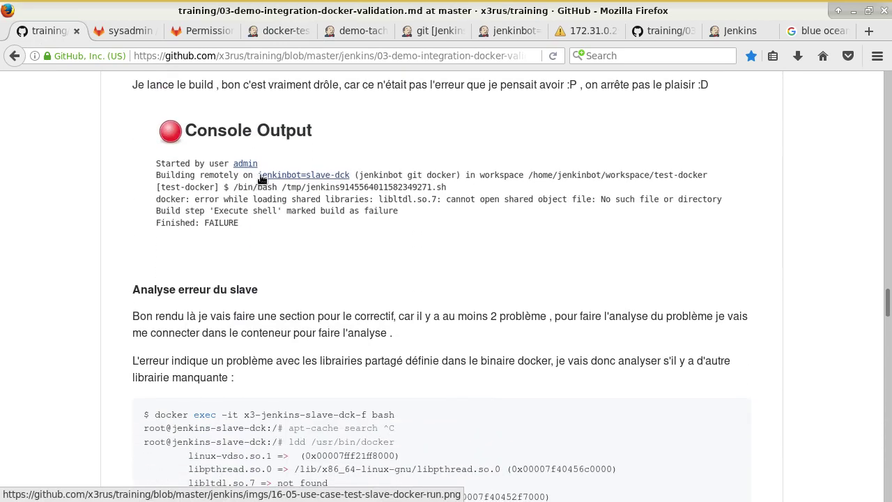
scroll(325, 149, "up", 2)
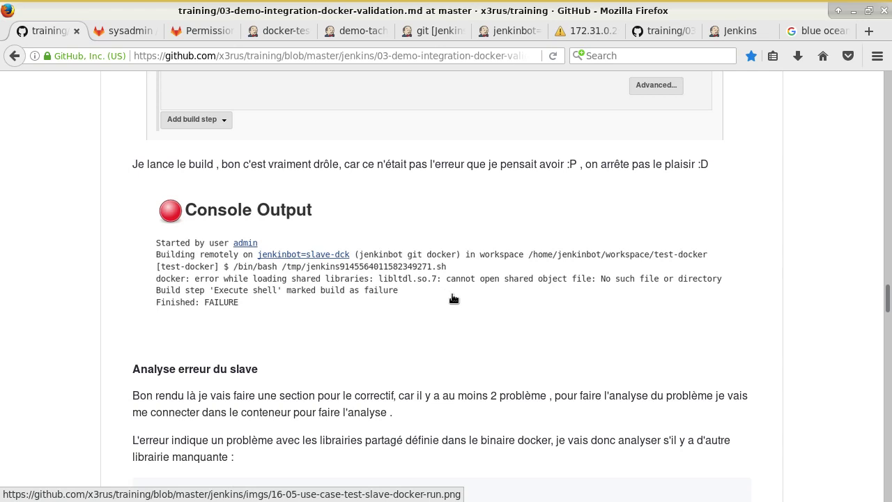
scroll(453, 299, "down", 5)
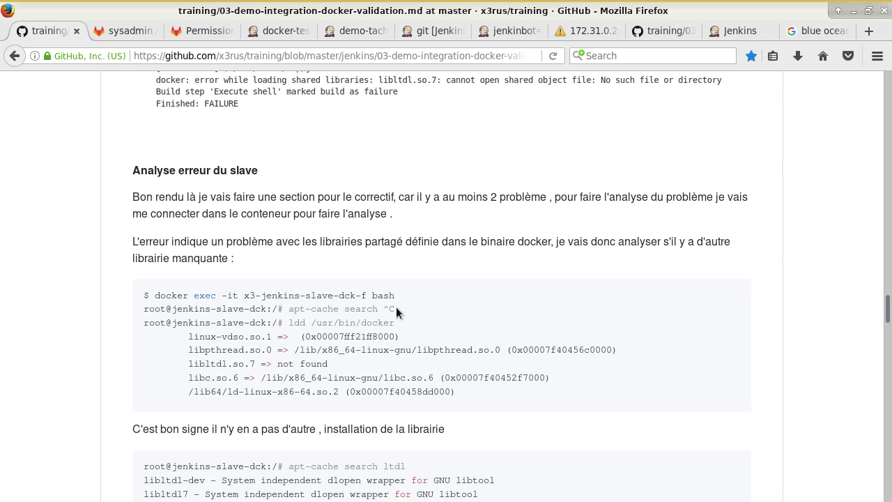
- Highlight the ldd /usr/bin/docker command and its missing libltdl.so.7 line
left_click_drag(361, 296, 407, 295)
left_click(410, 259)
left_click_drag(288, 322, 400, 323)
left_click_drag(183, 364, 327, 364)
left_click_drag(144, 323, 266, 323)
- Highlight the apt-get install libltdl7 fix command in the guide
scroll(133, 383, "down", 2)
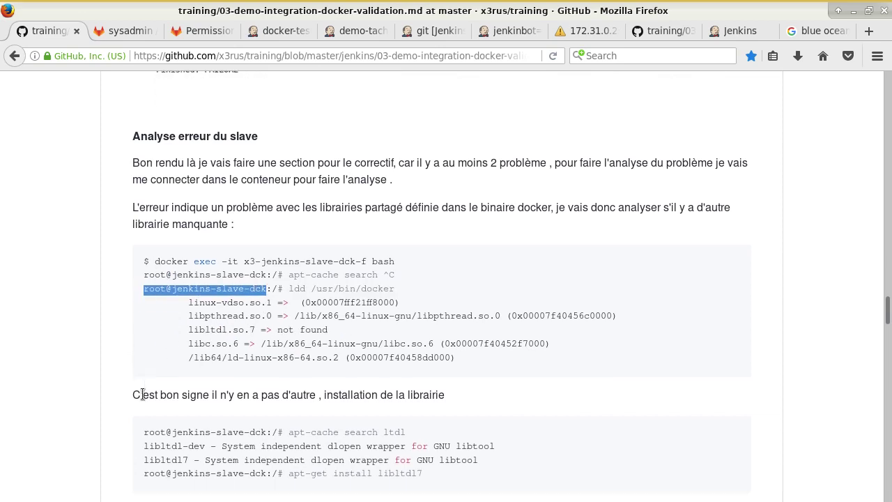
scroll(251, 348, "down", 3)
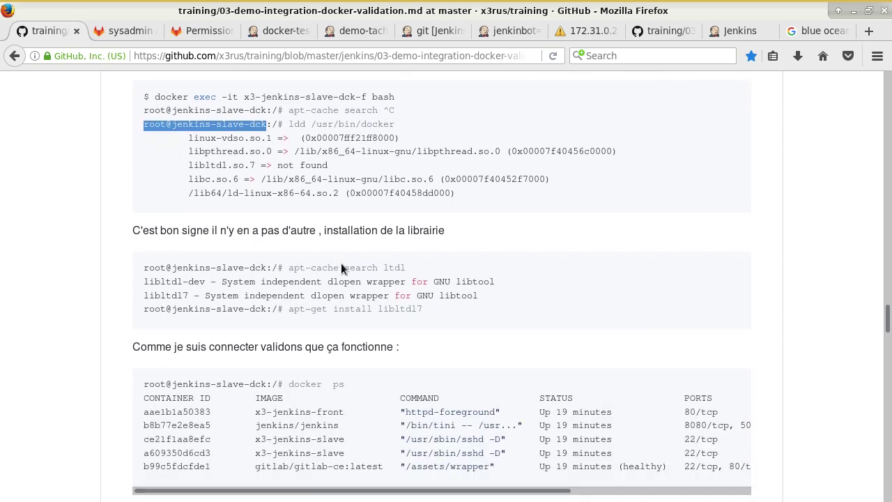
left_click_drag(388, 268, 407, 269)
left_click_drag(288, 309, 422, 311)
left_click(440, 368)
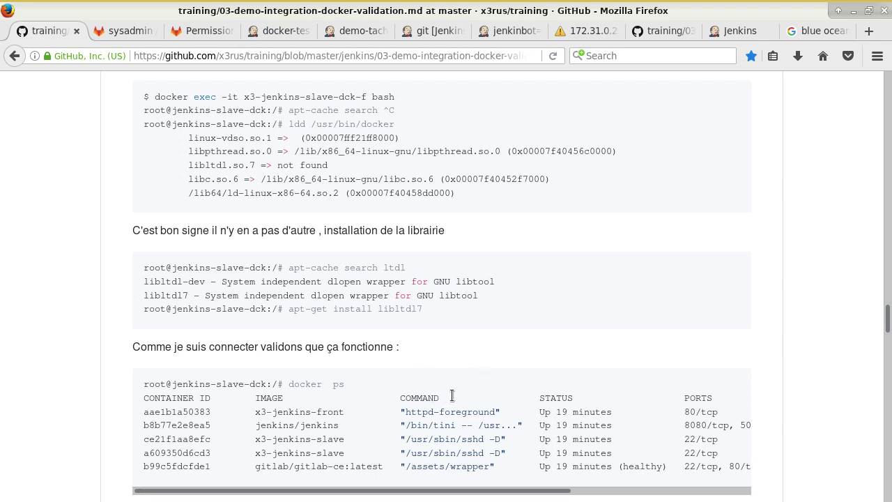
- Highlight the docker ps check and its running container rows
scroll(483, 399, "down", 3)
left_click_drag(292, 225, 360, 228)
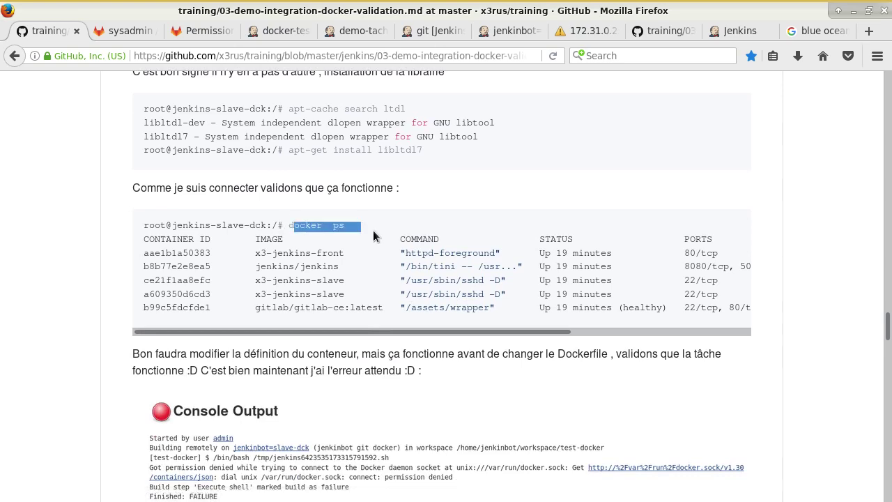
scroll(452, 345, "down", 4)
scroll(479, 347, "up", 3)
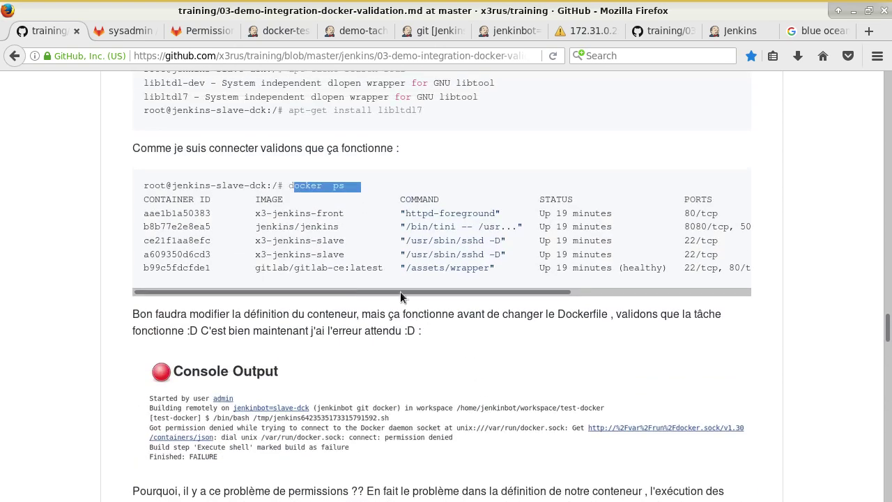
left_click_drag(289, 186, 340, 186)
left_click_drag(144, 186, 167, 185)
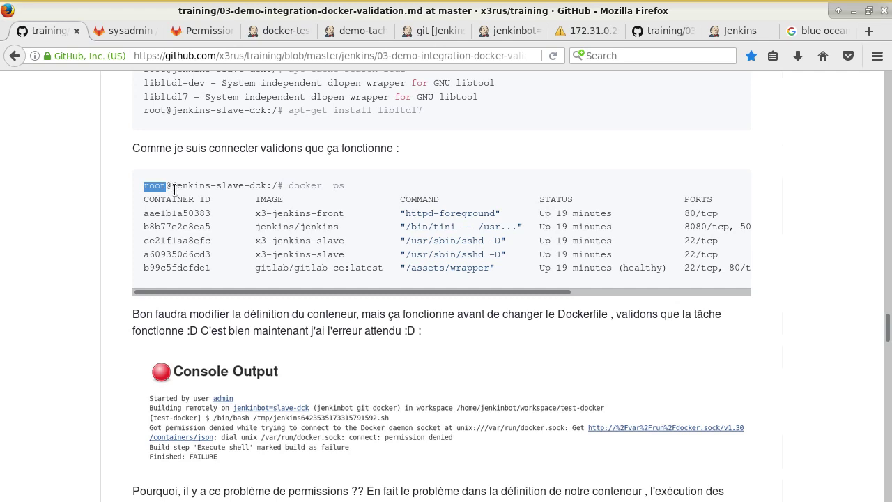
left_click_drag(383, 213, 419, 270)
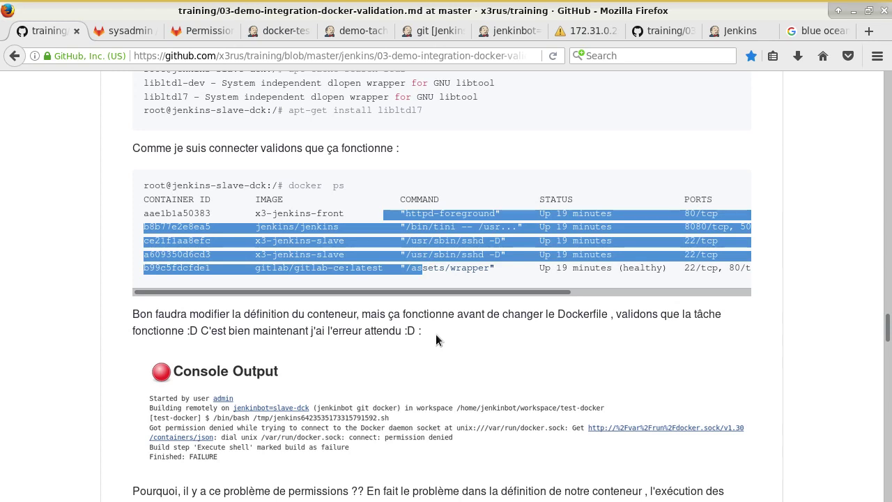
scroll(502, 321, "down", 5)
- View the failed Console Output screenshot in its own tab, then return to the guide
right_click(412, 235)
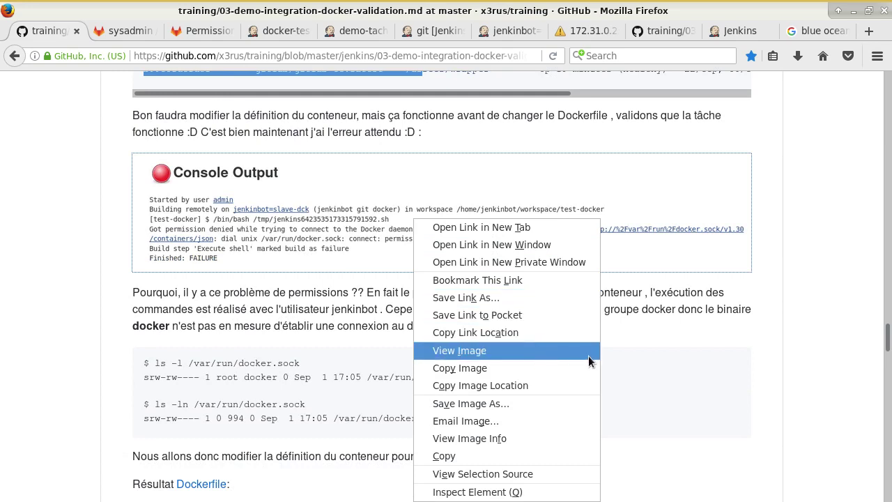
left_click(533, 351)
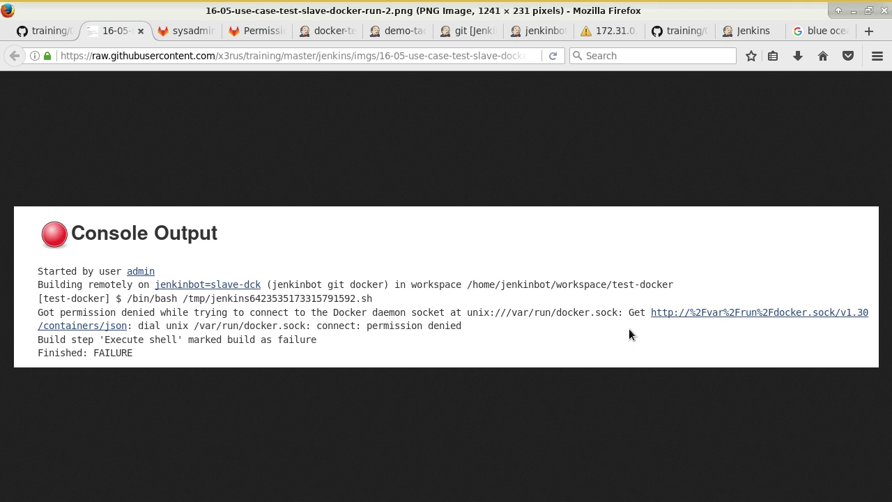
left_click(49, 35)
- Review ls -l /var/run/docker.sock showing owner root and group docker, then return to docker-test #1
scroll(261, 278, "down", 4)
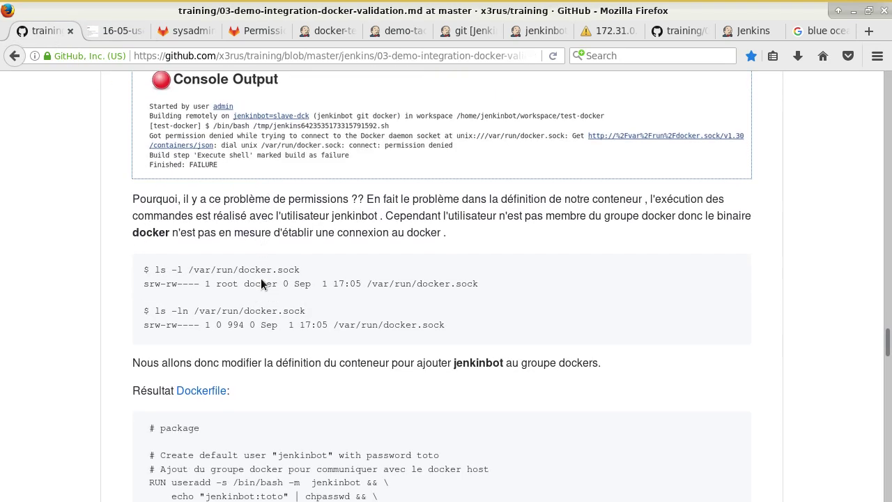
scroll(352, 279, "up", 1)
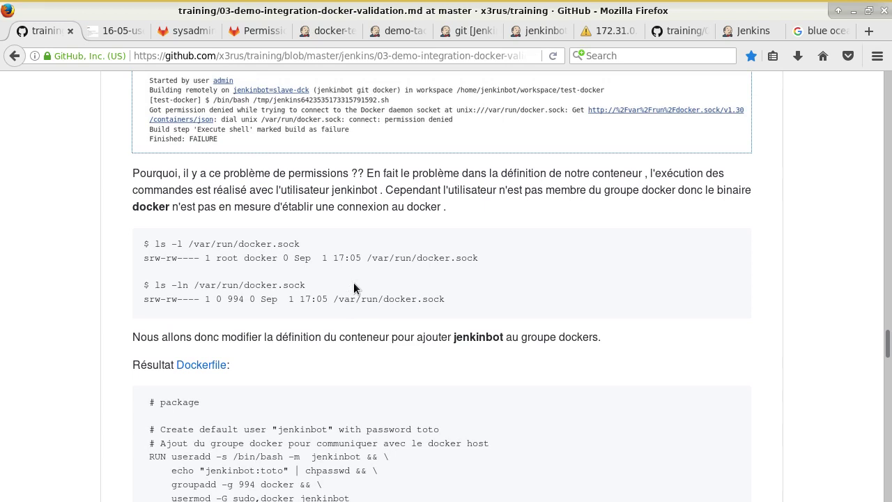
left_click(157, 244)
left_click_drag(157, 243, 306, 248)
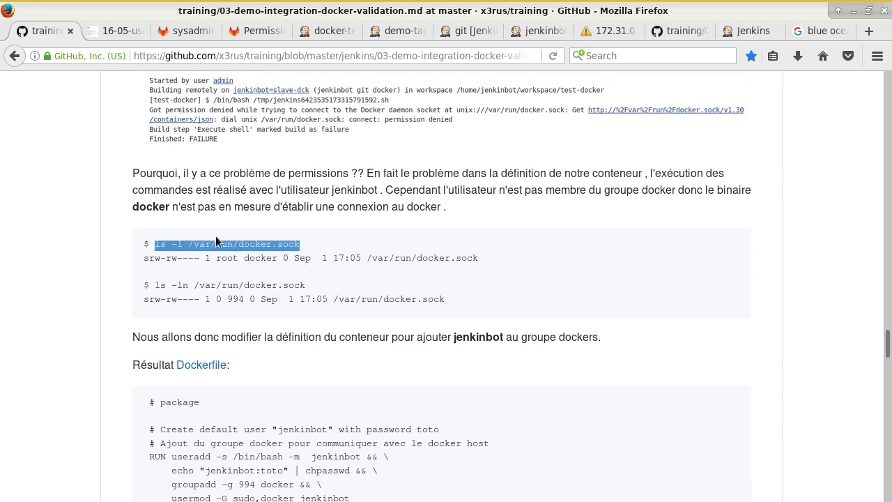
left_click_drag(367, 260, 511, 263)
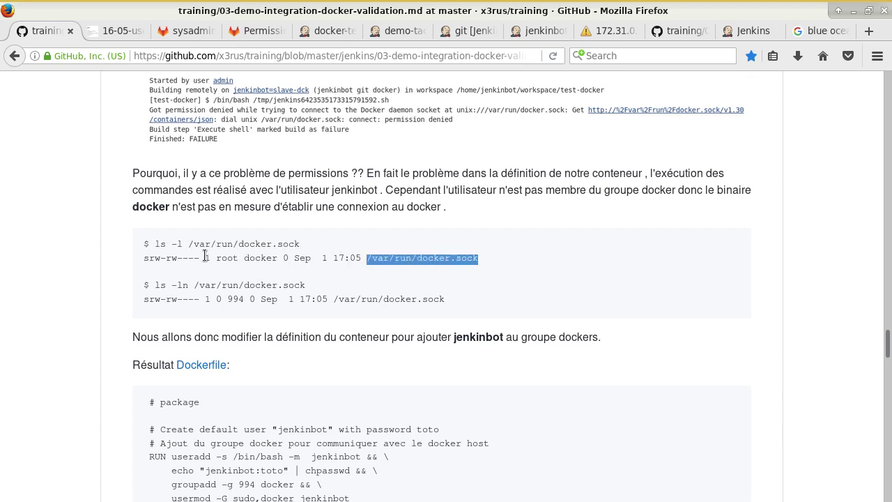
double_click(251, 258)
left_click(221, 258)
double_click(221, 257)
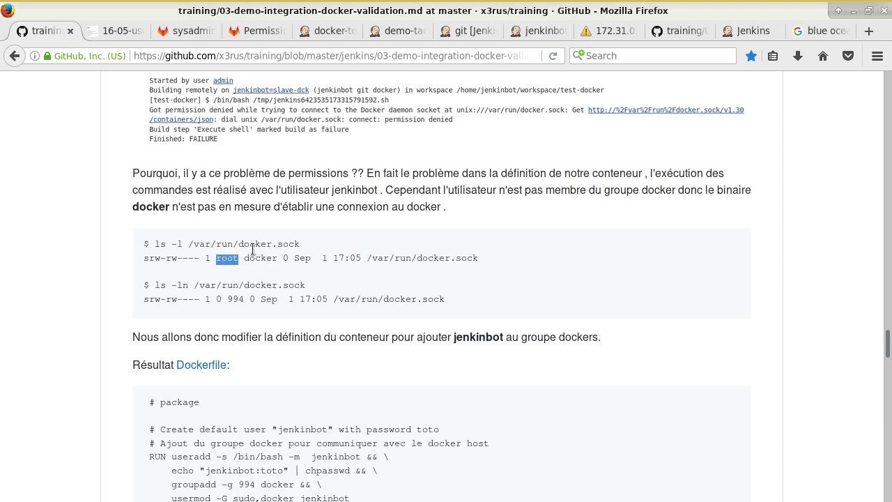
double_click(260, 258)
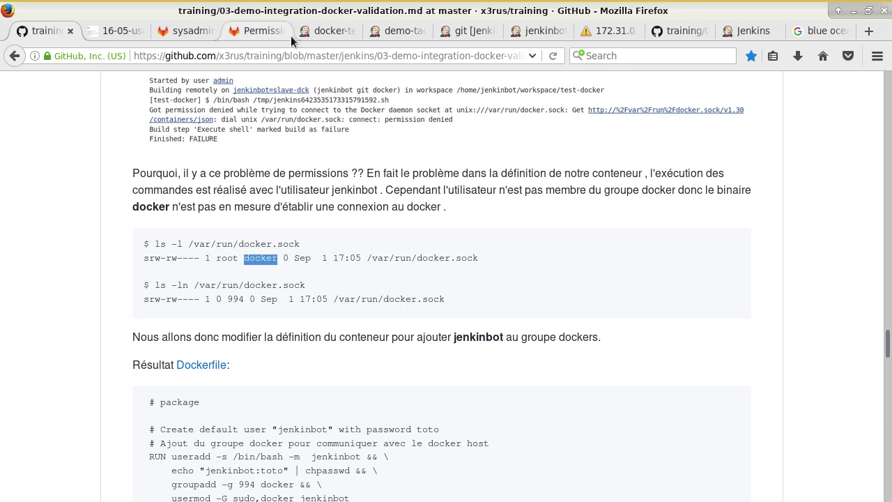
left_click(336, 32)
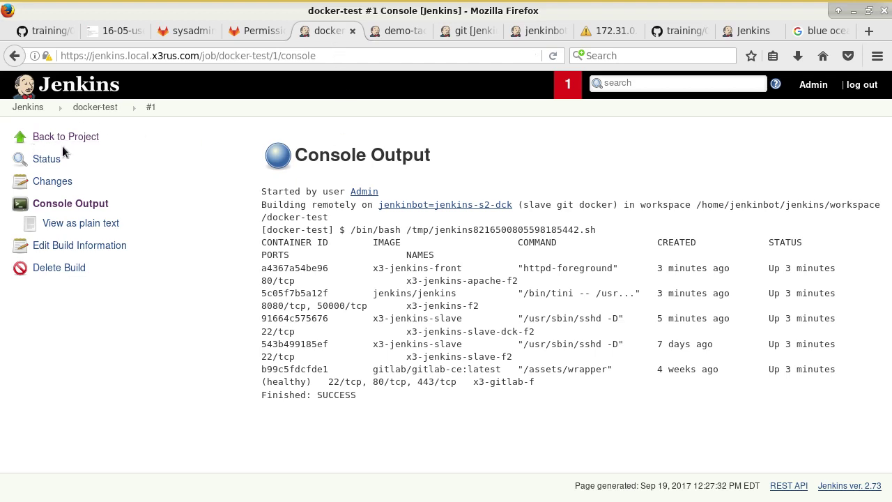
- Check the jenkinbot=jenkins-s2-dck agent's configuration labels (git slave docker), then return to GitHub
left_click(428, 204)
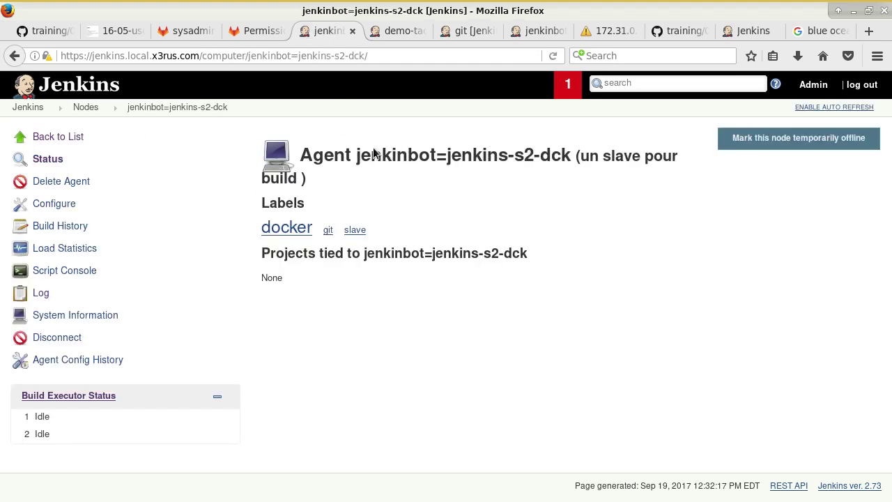
left_click_drag(354, 159, 436, 159)
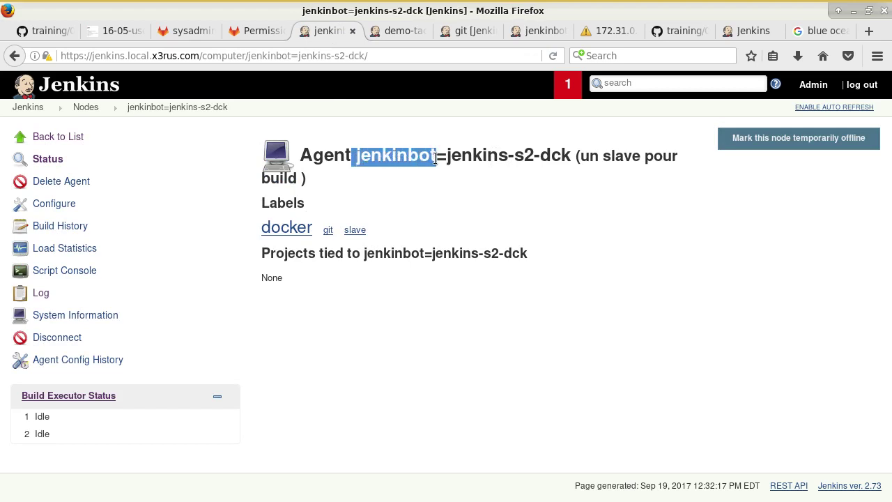
left_click(392, 171)
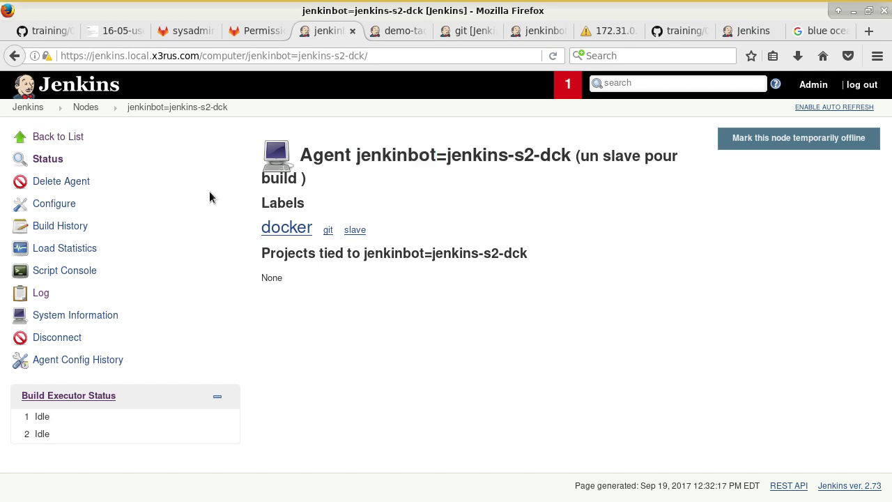
left_click(66, 203)
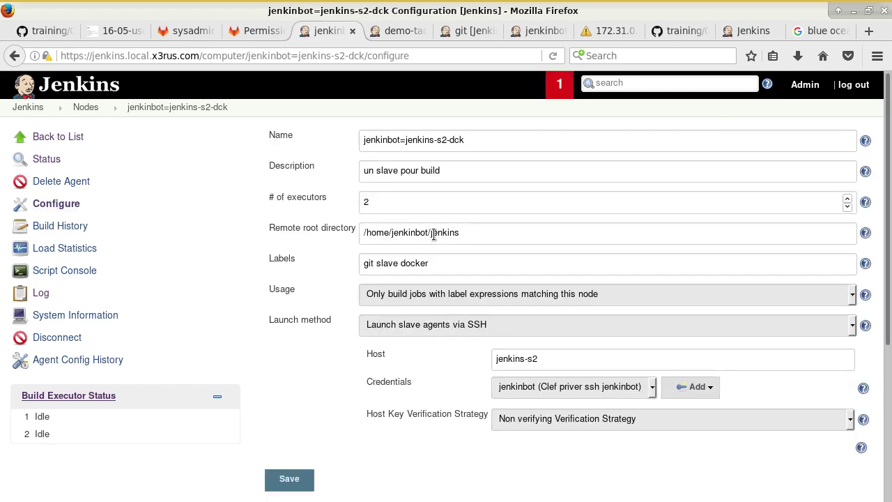
scroll(436, 245, "down", 4)
scroll(454, 175, "up", 2)
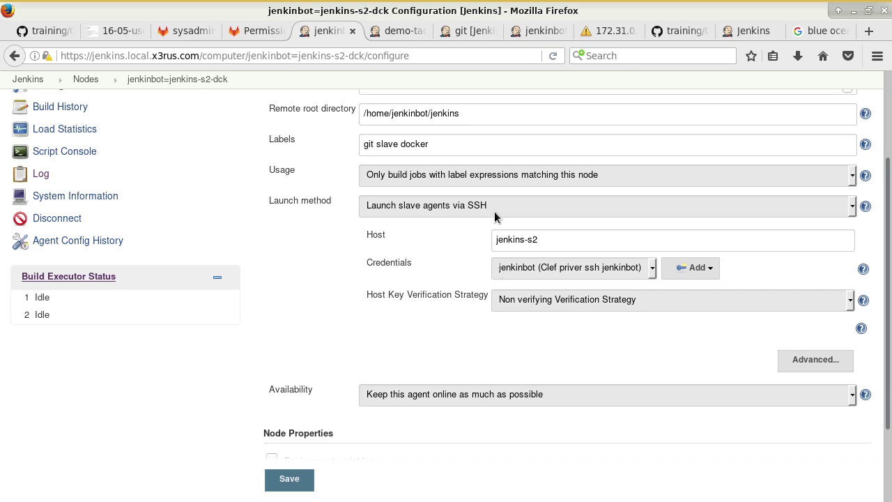
left_click(63, 31)
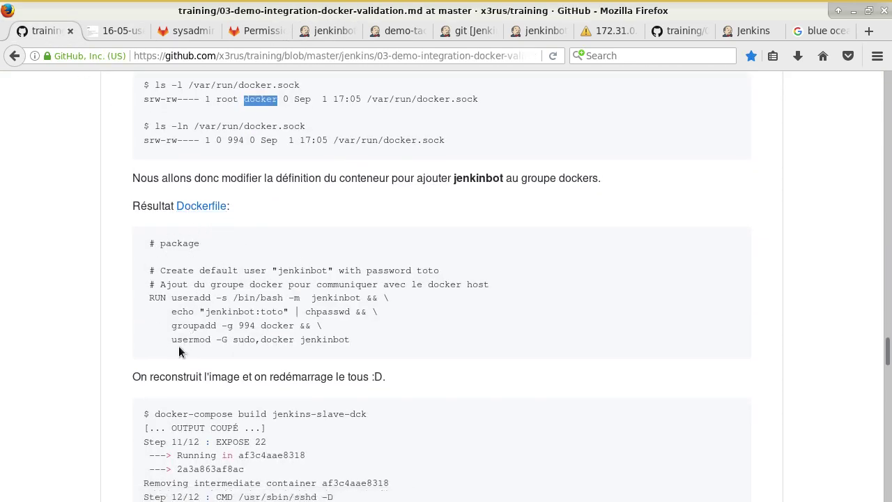
left_click_drag(206, 311, 255, 311)
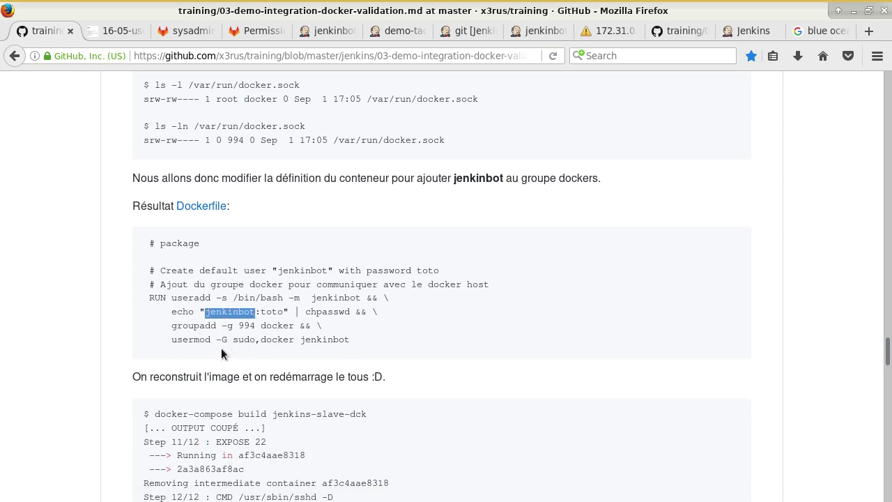
left_click_drag(233, 340, 294, 339)
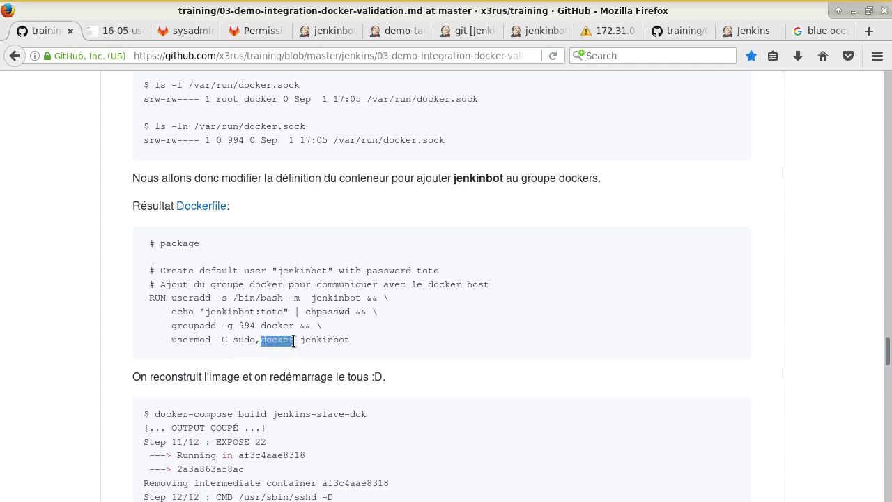
left_click_drag(177, 326, 296, 327)
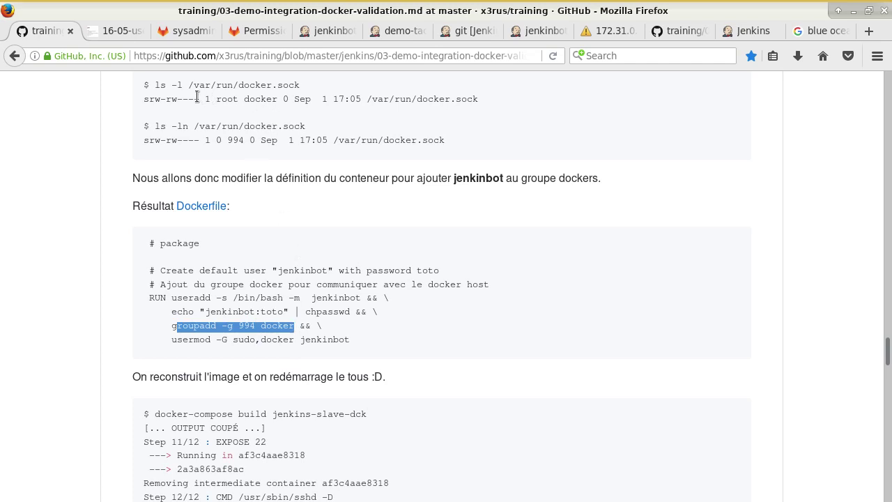
left_click_drag(155, 85, 313, 92)
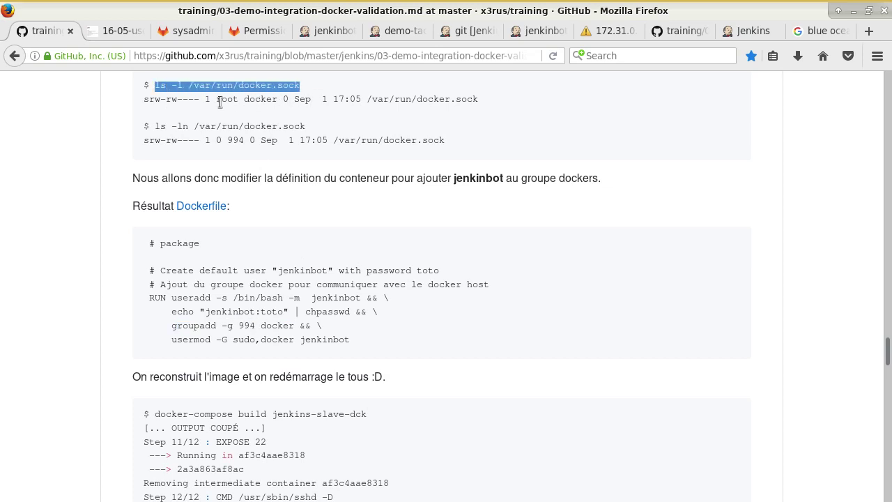
double_click(264, 101)
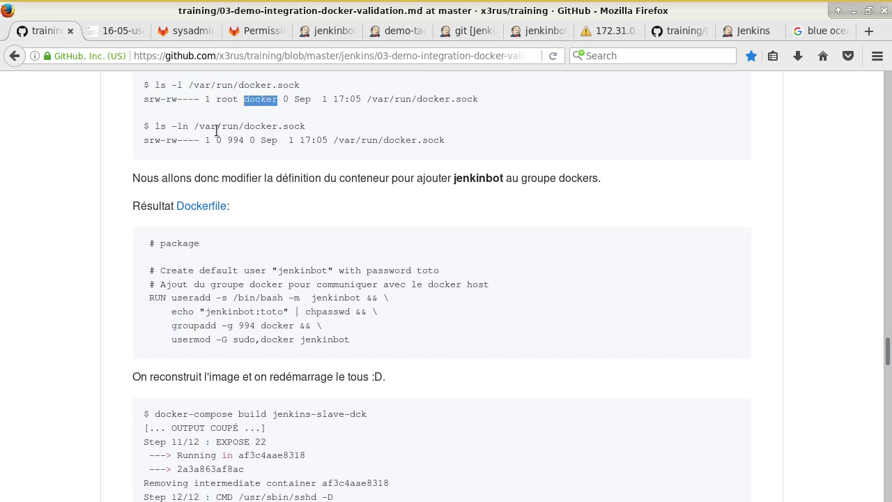
left_click_drag(189, 127, 181, 128)
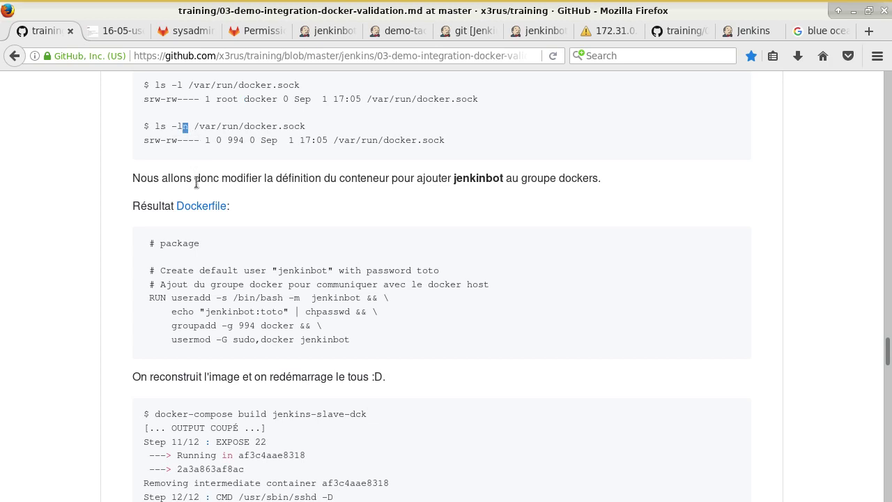
double_click(240, 140)
left_click_drag(176, 326, 264, 326)
double_click(248, 326)
left_click(320, 358)
- Review the docker-compose build and rm commands for jenkins-slave-dck
scroll(239, 334, "down", 4)
scroll(212, 344, "down", 1)
mouse_move(267, 215)
left_mouse_down()
mouse_move(294, 216)
mouse_move(273, 230)
left_mouse_up()
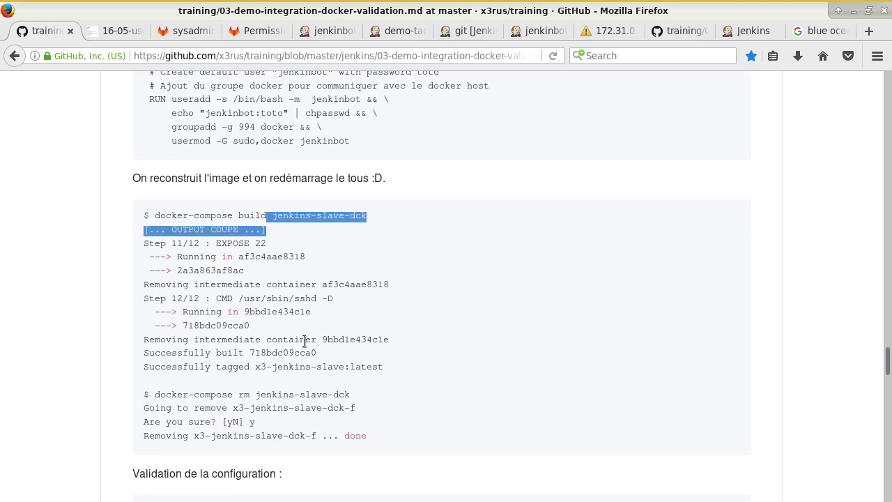
scroll(322, 339, "down", 3)
mouse_move(239, 275)
left_mouse_down()
mouse_move(333, 277)
mouse_move(355, 288)
mouse_move(250, 275)
left_mouse_up()
left_click(316, 326)
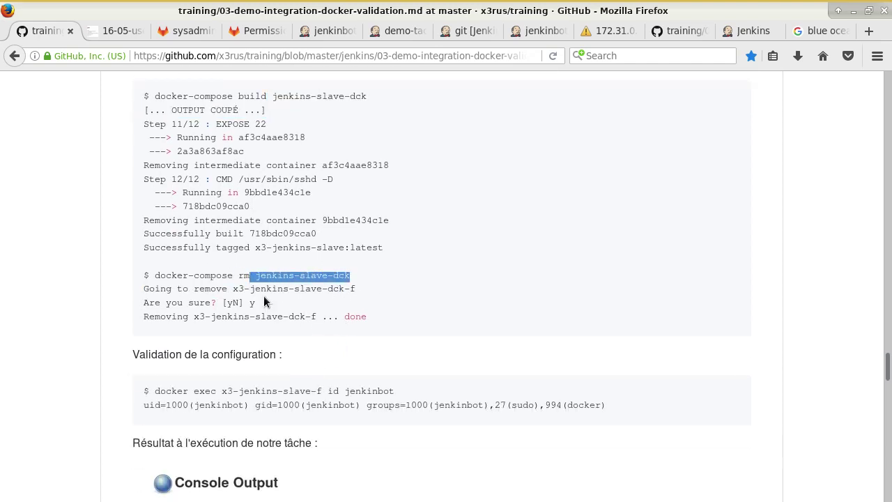
- Review the docker exec id jenkinbot validation showing groups sudo and docker
scroll(330, 364, "down", 1)
scroll(330, 364, "down", 2)
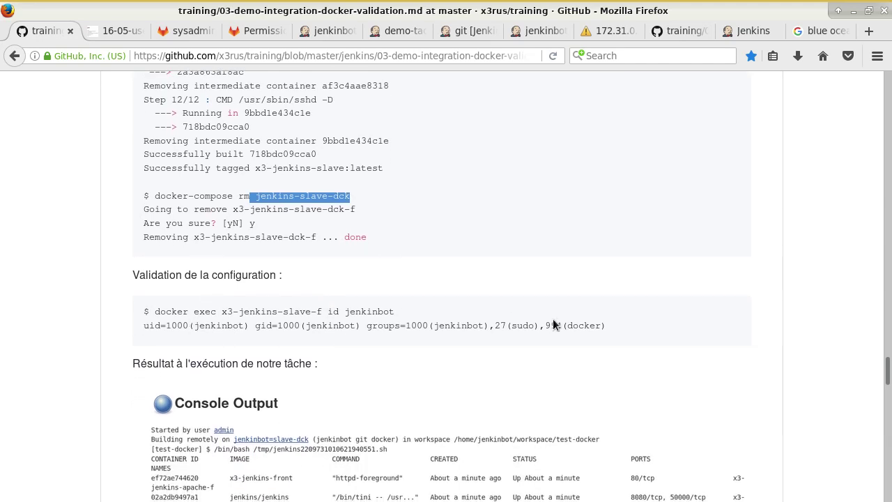
left_click_drag(395, 312, 202, 315)
left_click(202, 315)
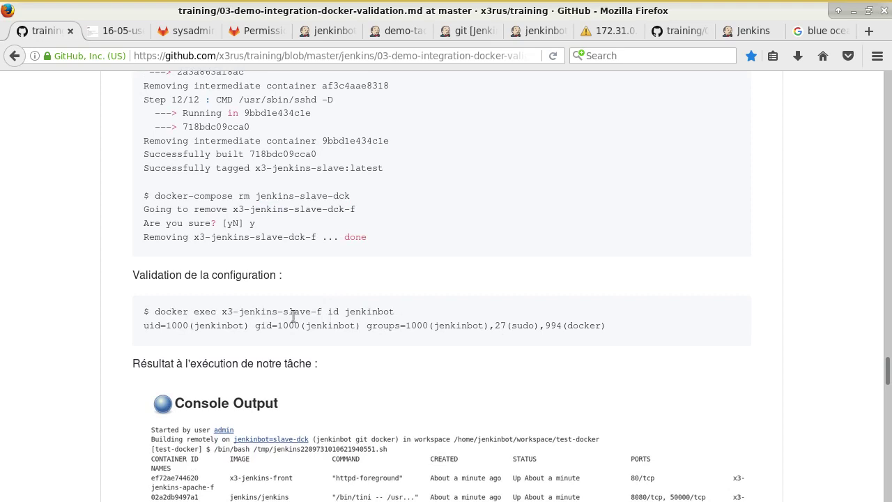
left_click_drag(333, 312, 392, 312)
left_click(386, 348)
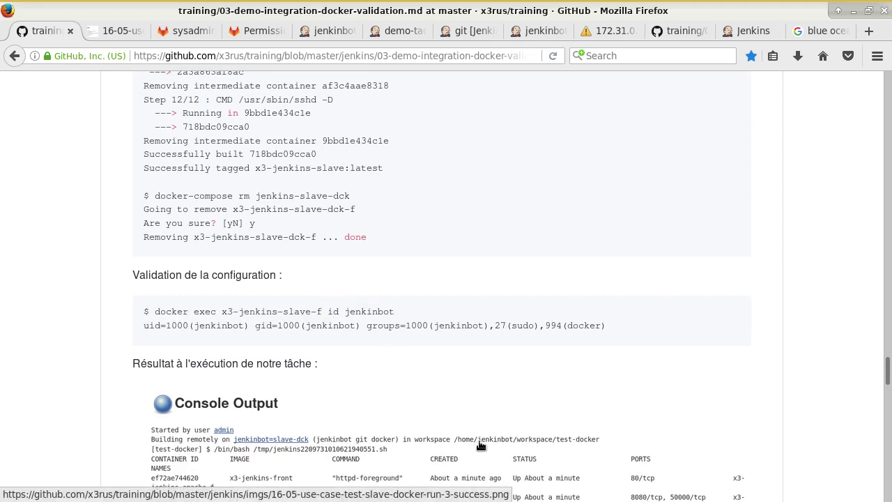
scroll(480, 445, "down", 7)
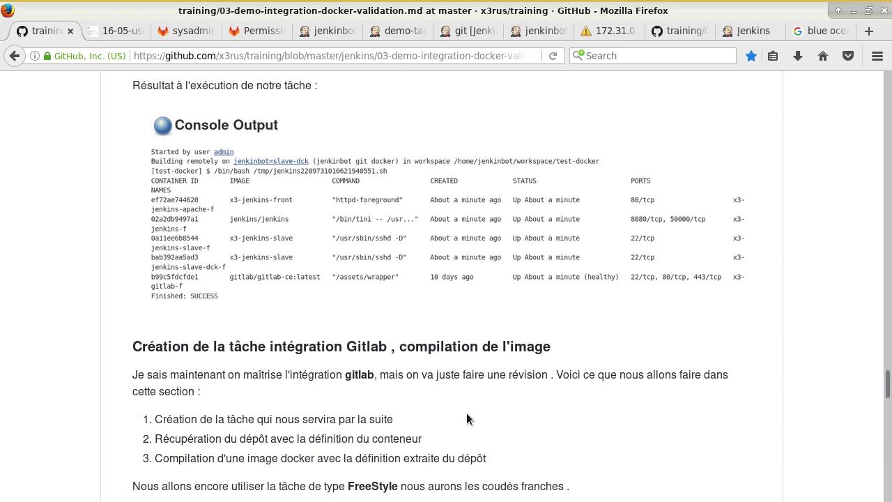
scroll(433, 311, "down", 2)
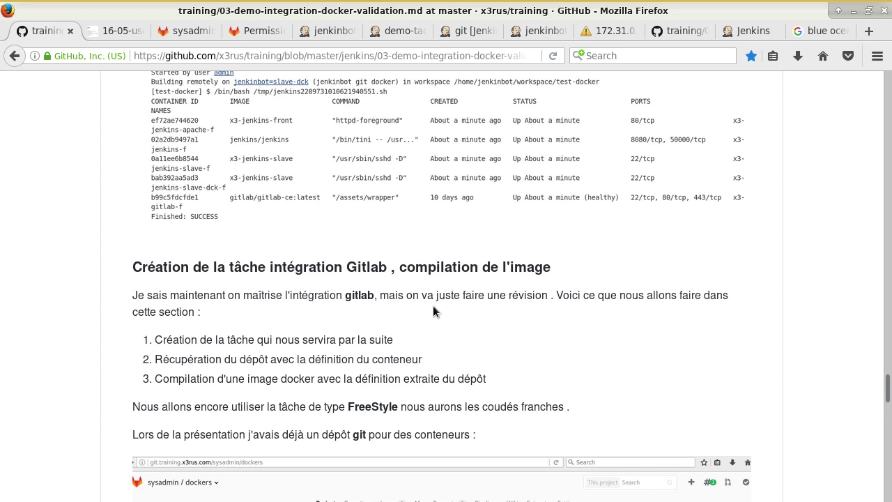
- Scroll the tutorial to the Execute shell step running cd x3-webdav and docker build -t jenkin-t
scroll(433, 305, "down", 4)
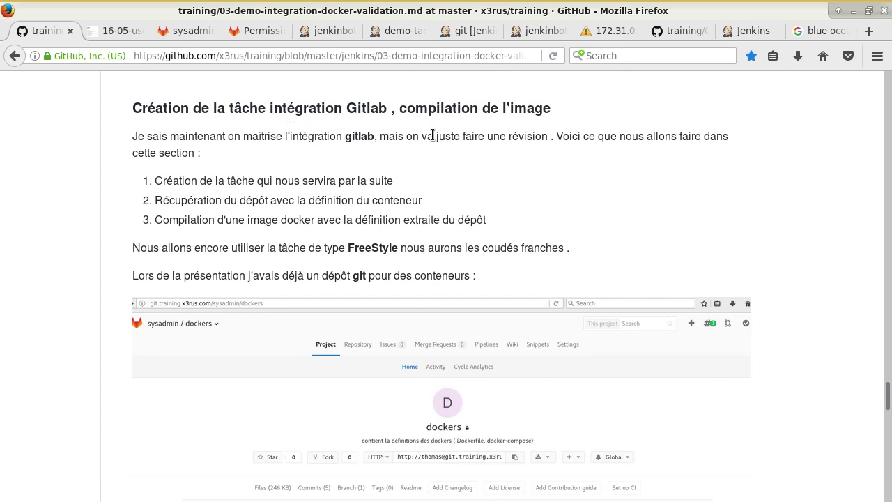
scroll(465, 146, "down", 1)
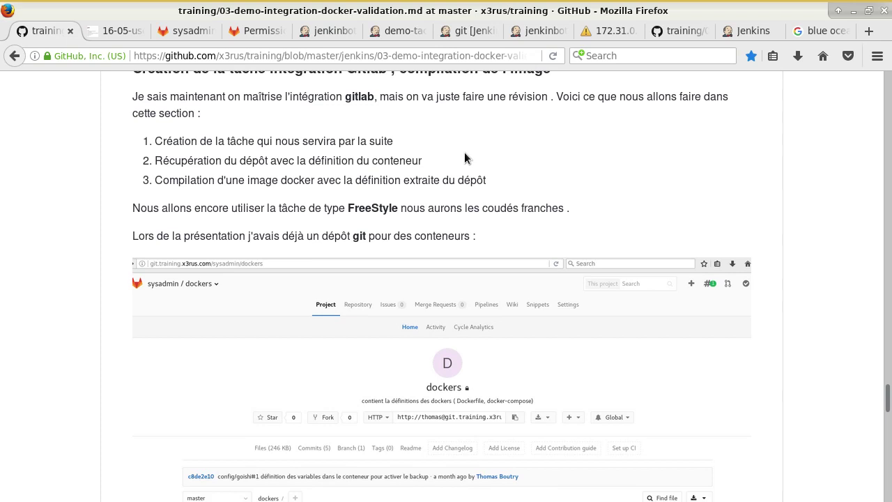
scroll(464, 152, "down", 9)
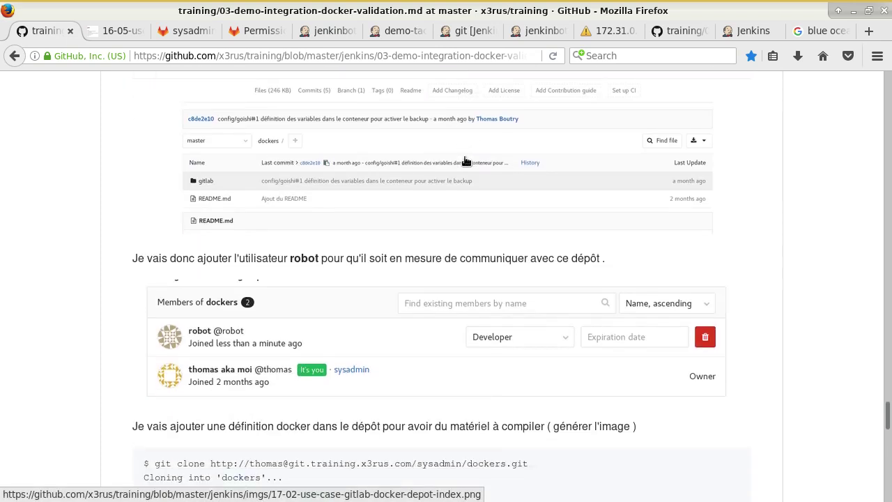
scroll(466, 162, "down", 2)
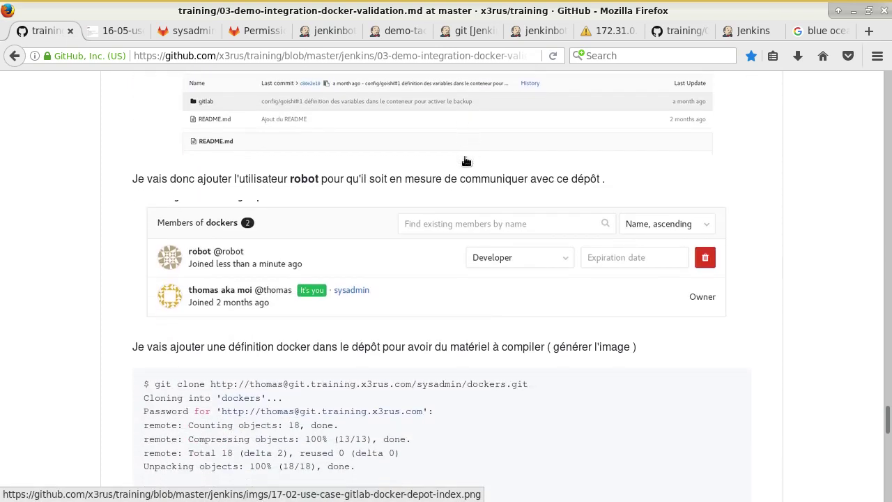
scroll(466, 155, "down", 8)
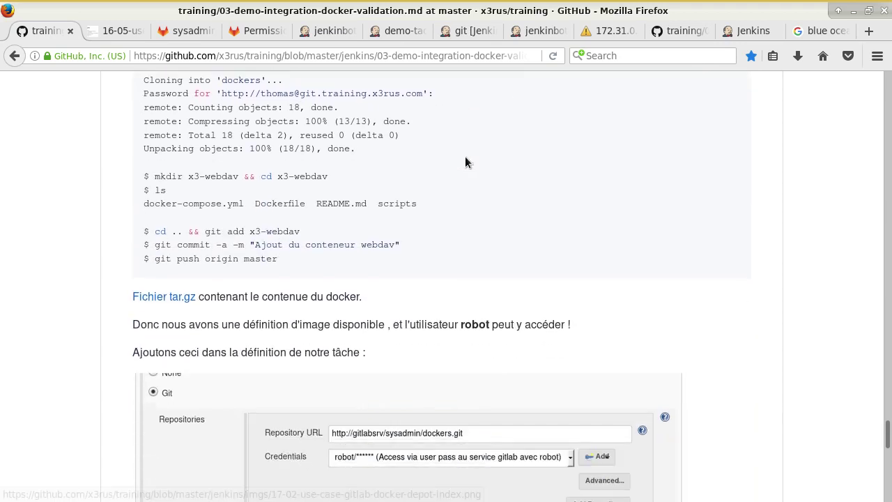
scroll(456, 155, "down", 5)
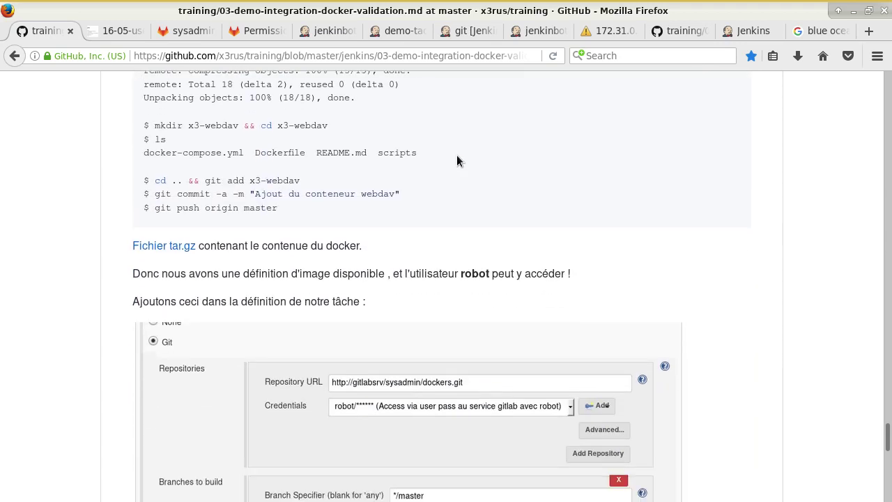
scroll(455, 156, "up", 5)
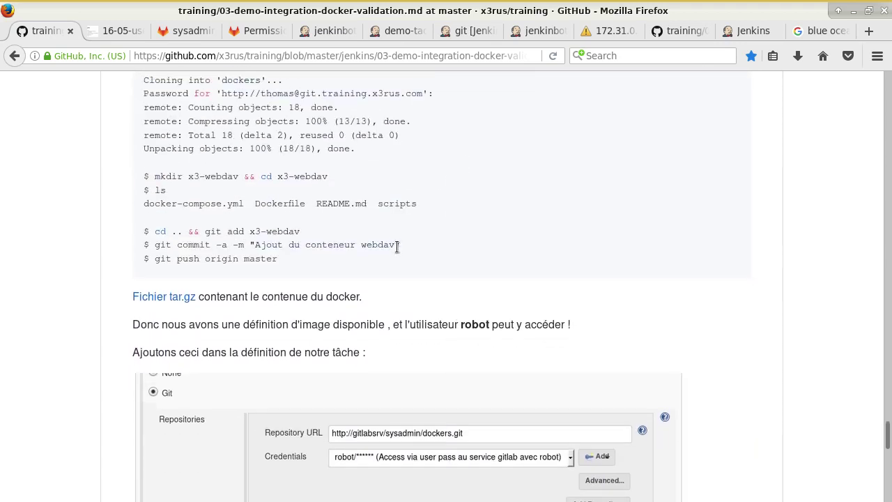
scroll(413, 276, "down", 9)
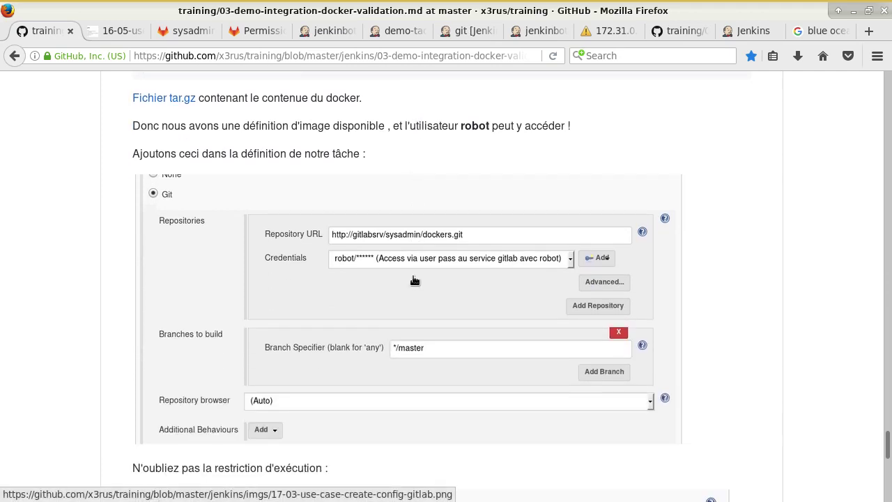
scroll(414, 281, "down", 9)
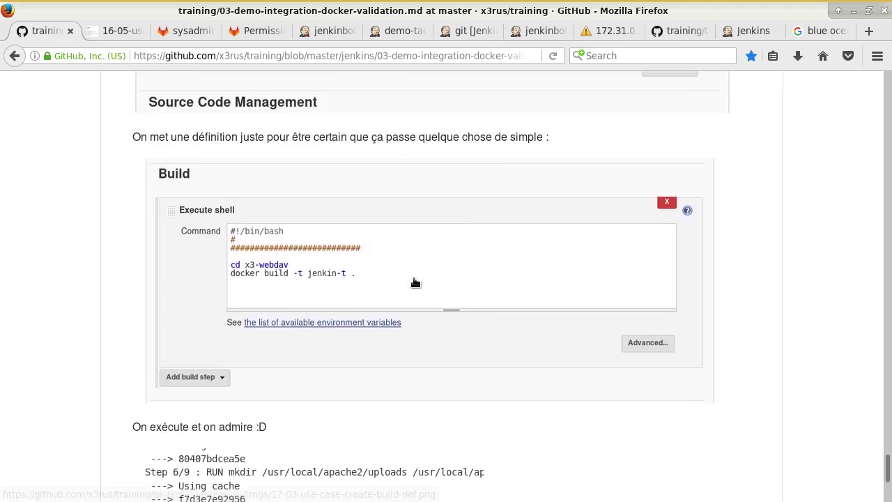
scroll(415, 281, "down", 2)
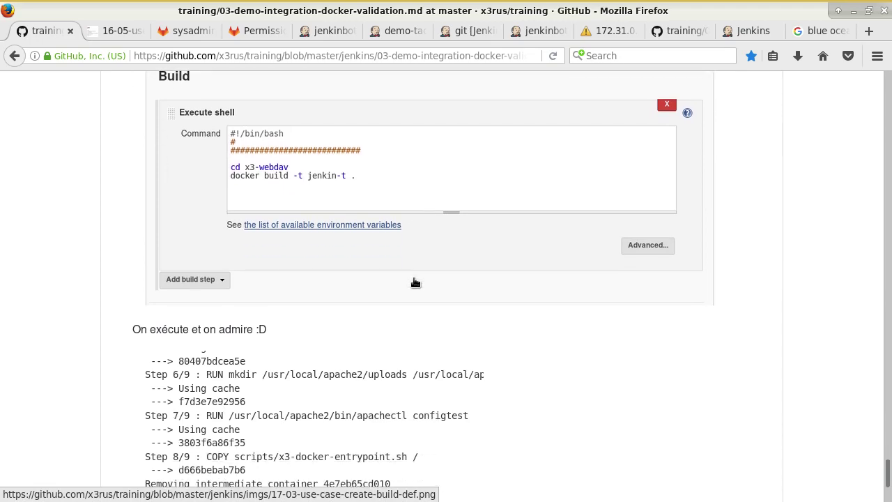
scroll(416, 281, "up", 19)
scroll(416, 293, "up", 20)
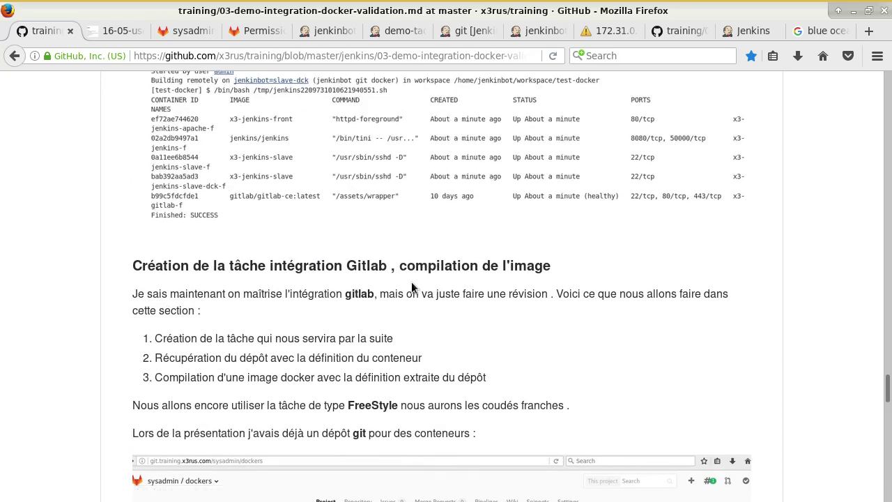
scroll(412, 284, "down", 4)
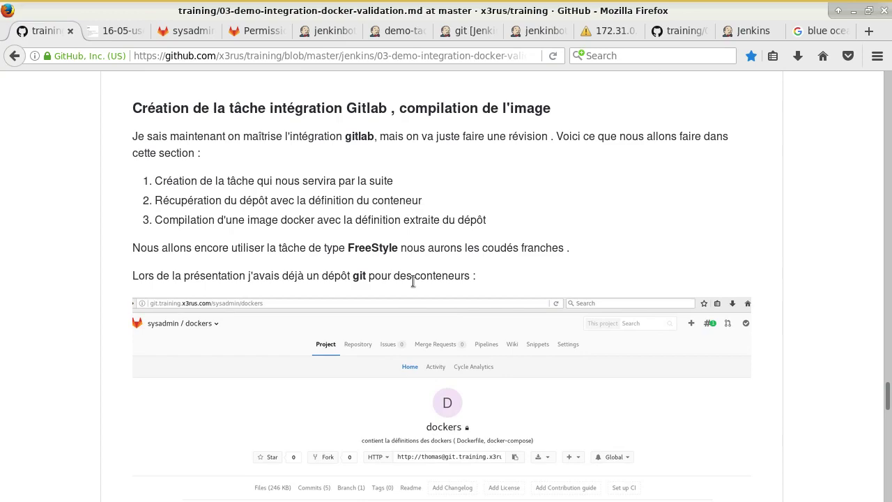
scroll(475, 280, "down", 8)
scroll(476, 279, "up", 15)
scroll(480, 287, "down", 20)
scroll(481, 299, "down", 4)
scroll(479, 301, "up", 5)
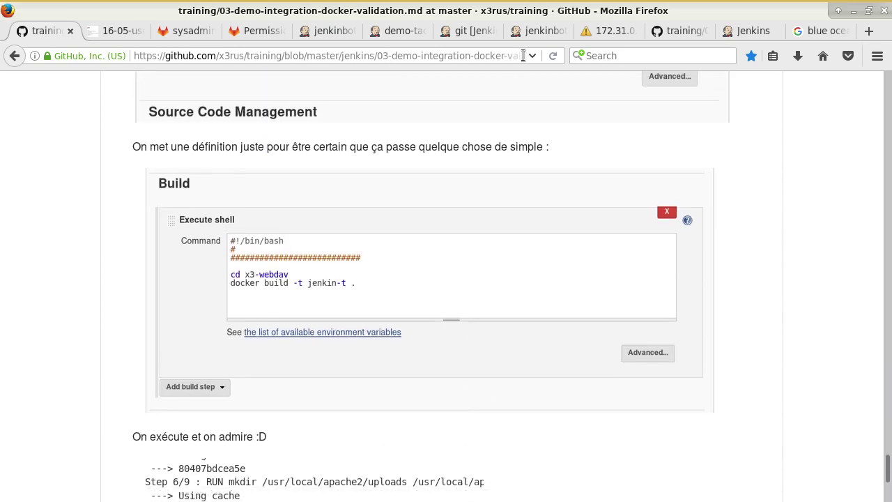
- Reload the tutorial and read its Gitlab section ending with 'image Docker', then return to Jenkins
left_click(553, 55)
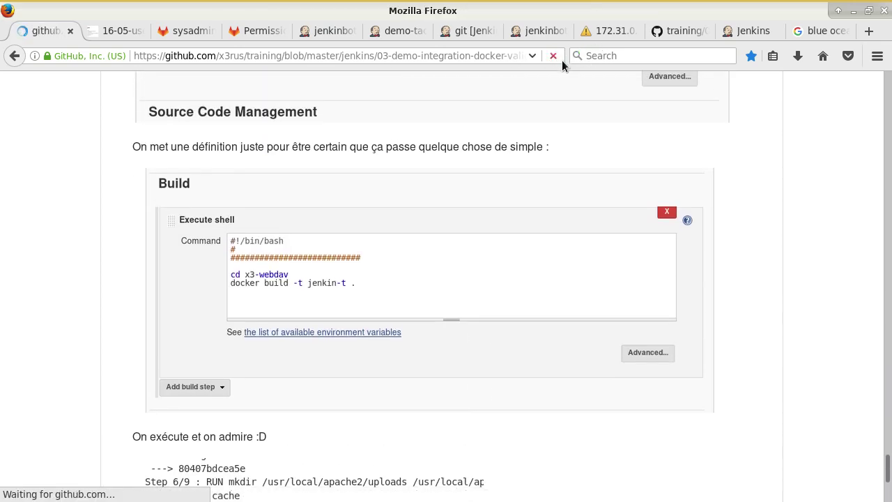
scroll(478, 239, "down", 15)
scroll(478, 240, "down", 20)
scroll(469, 254, "down", 20)
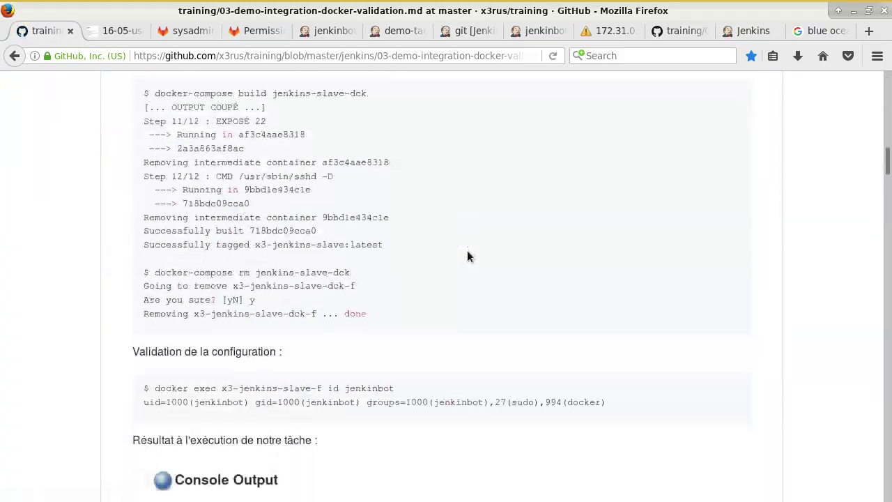
scroll(467, 256, "down", 15)
scroll(467, 255, "up", 3)
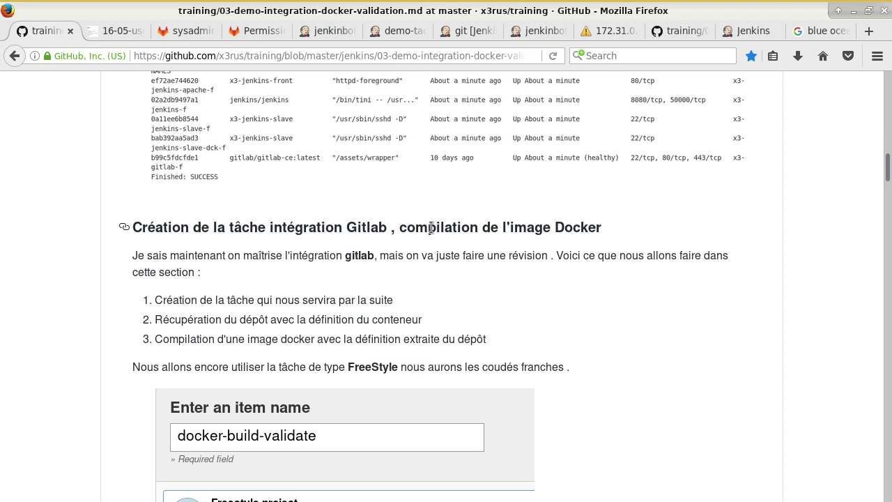
scroll(431, 227, "down", 2)
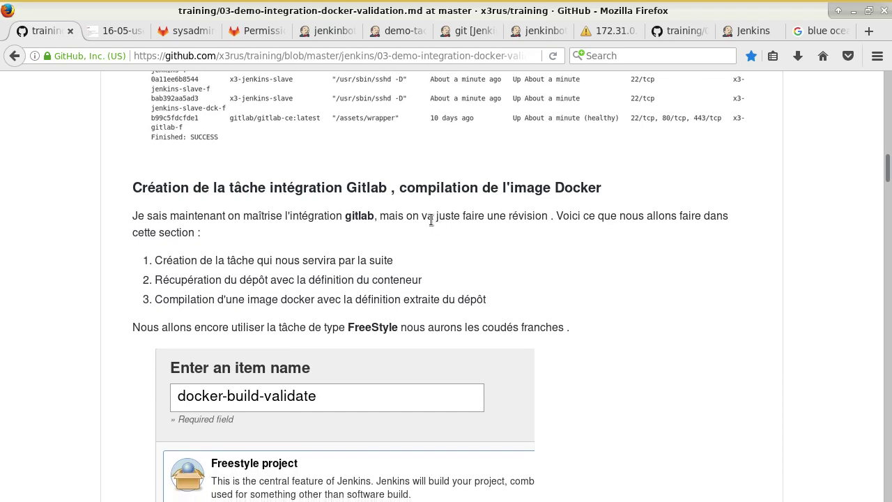
scroll(425, 227, "down", 3)
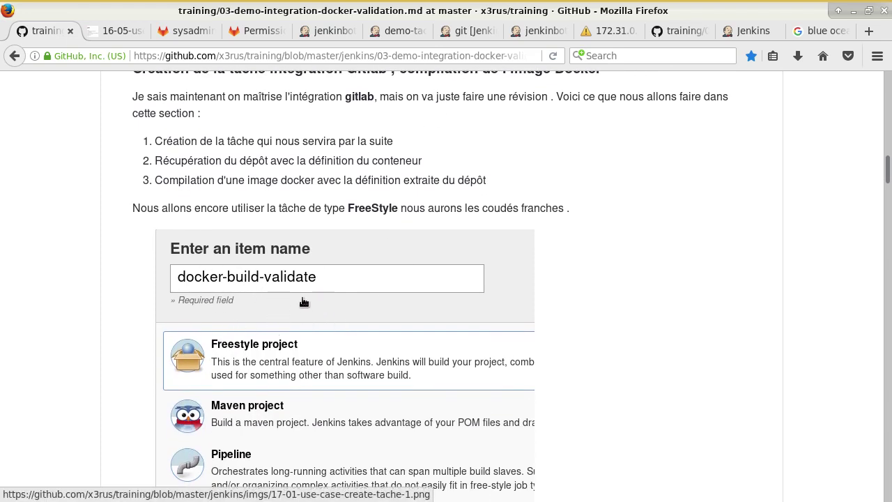
left_click(324, 31)
scroll(228, 123, "up", 3)
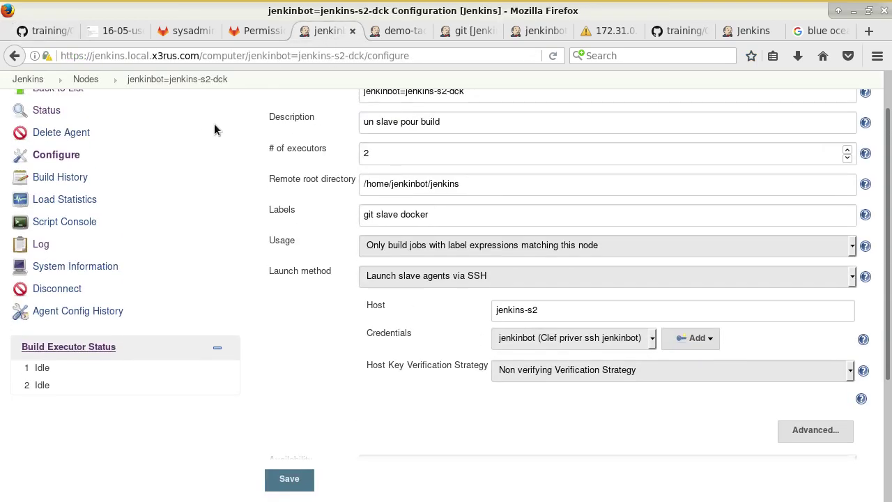
- Create a new Freestyle project job named docker-build-validate
left_click(28, 79)
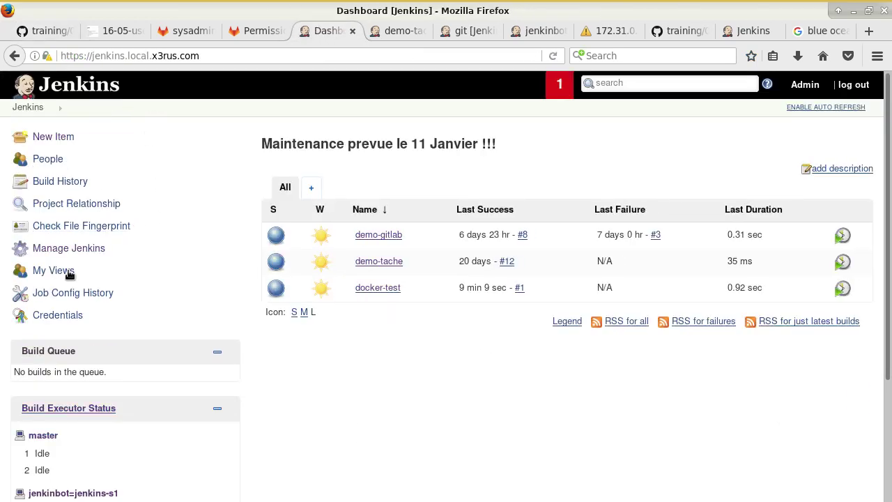
left_click(53, 137)
left_click(339, 184)
type("docker-build")
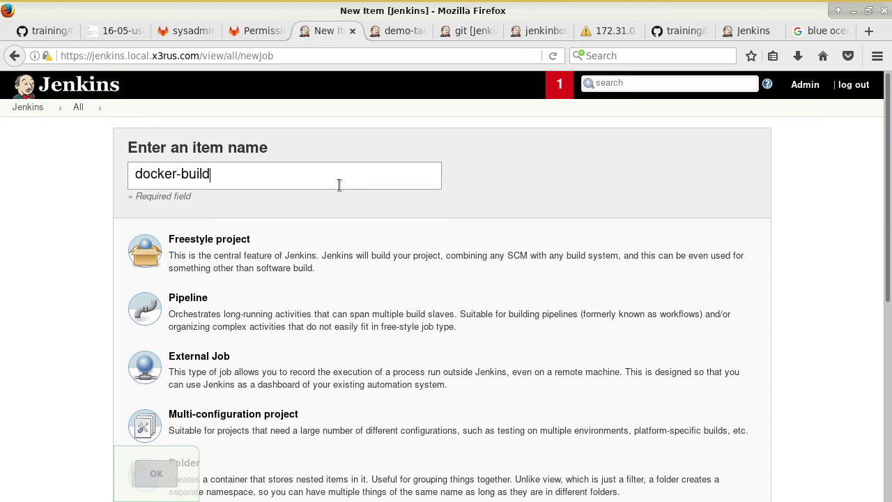
type("-validate")
left_click(217, 249)
left_click(154, 476)
- Return to the GitHub notes on adding the robot user as Developer to the dockers repository
key("alt+1")
scroll(316, 258, "down", 6)
scroll(316, 258, "down", 10)
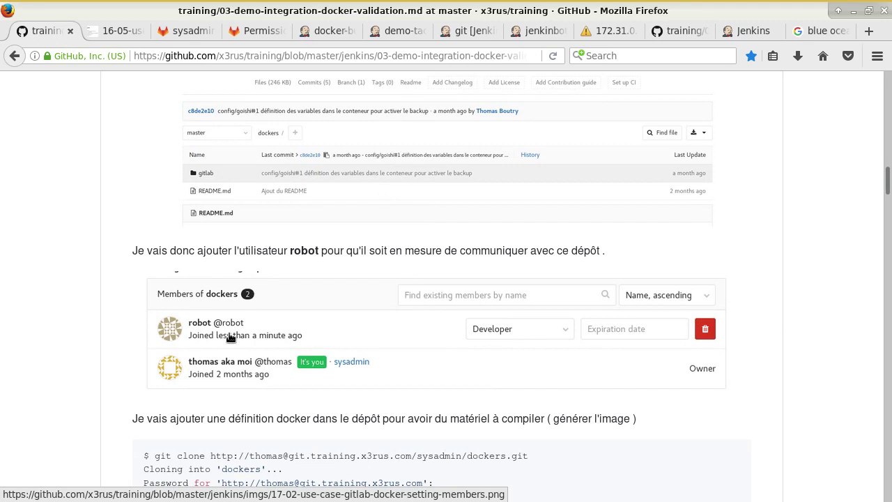
- Load the GitLab home page by trimming the sysadmin/scripts path from the address
scroll(408, 378, "up", 4)
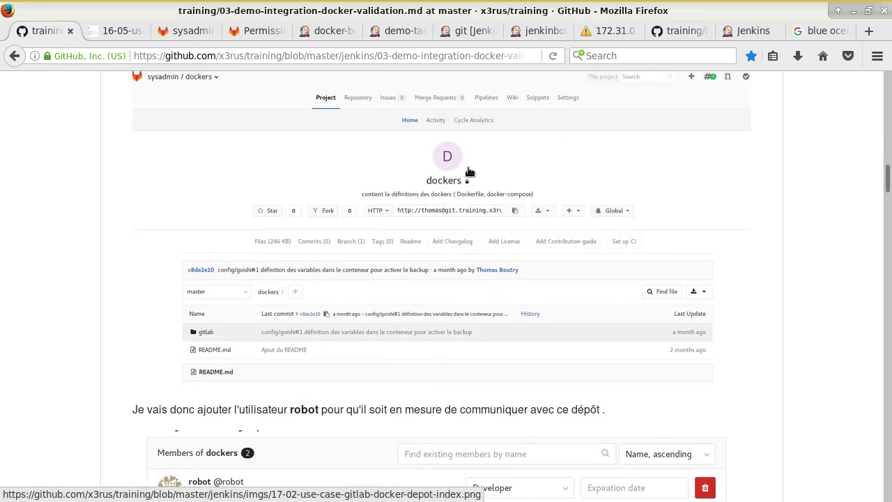
left_click(197, 35)
left_click_drag(153, 55, 263, 54)
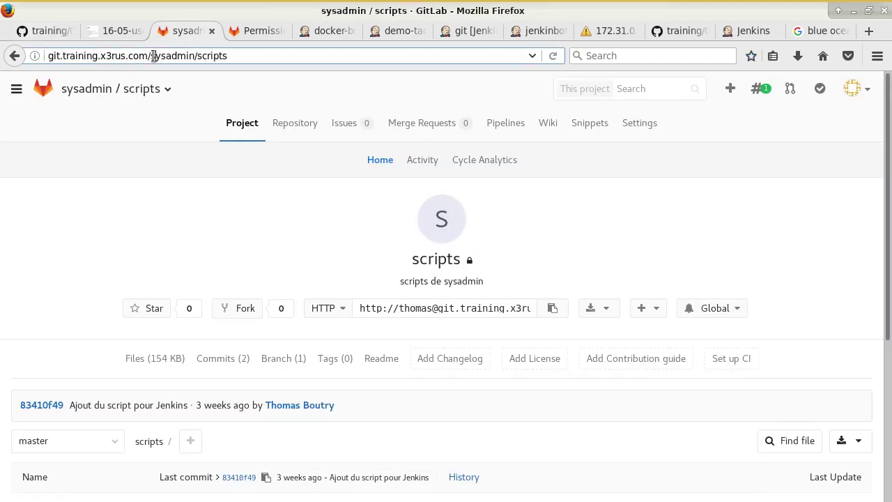
key("BackSpace")
key("Return")
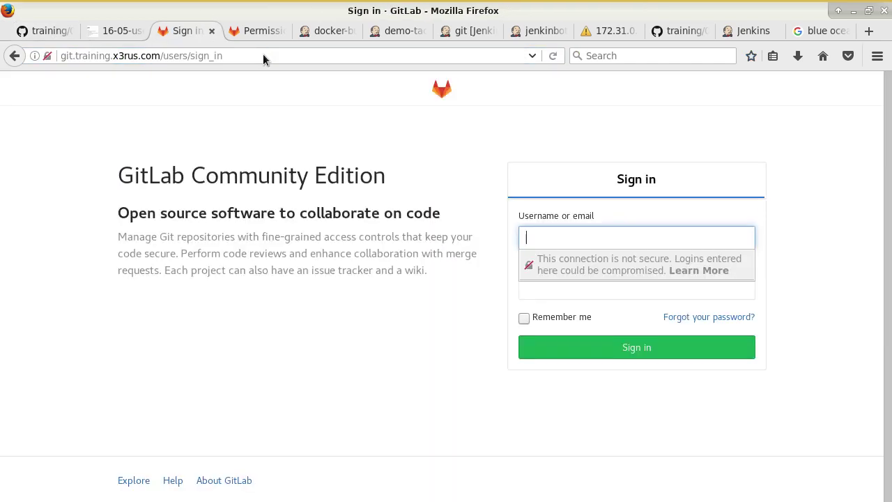
- Sign in to GitLab without saving the login and open the sysadmin / dockers project
type("thomas")
key("Tab")
type("***********")
key("Return")
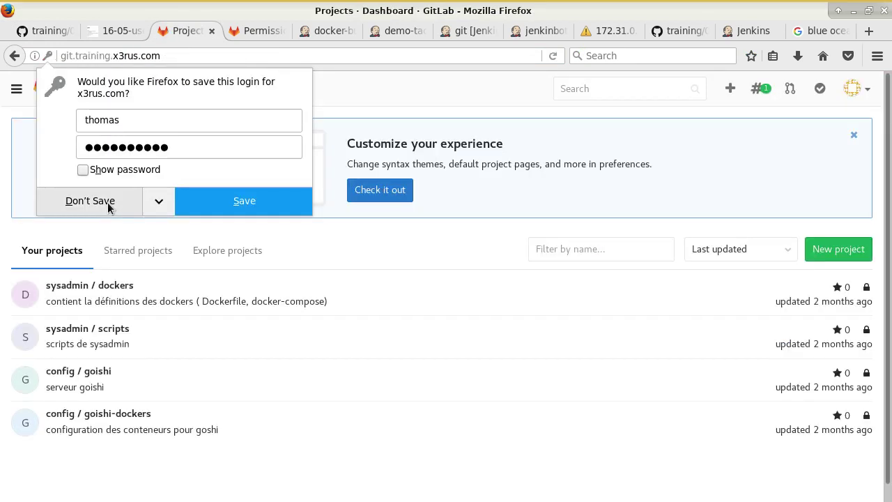
left_click(108, 202)
left_click(106, 285)
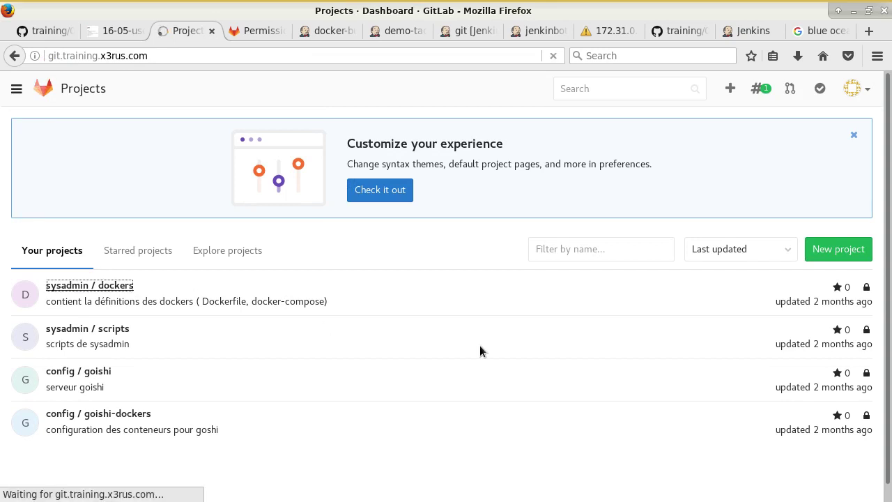
scroll(439, 338, "down", 5)
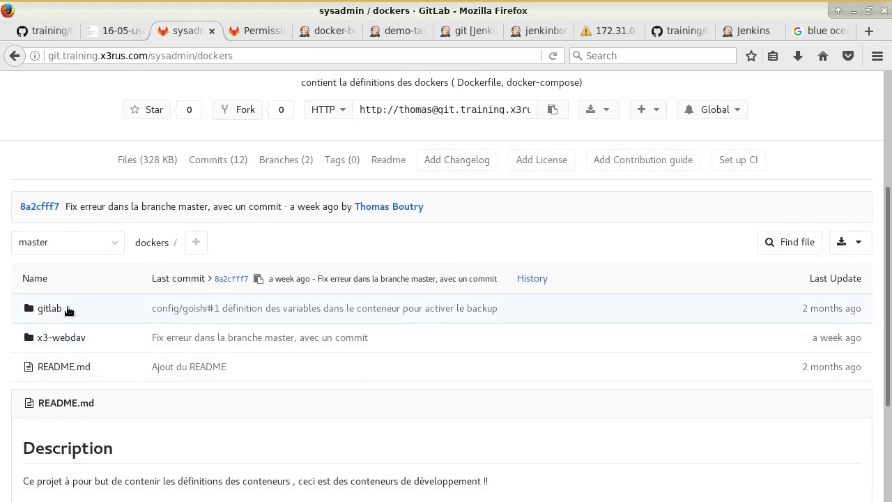
- Open the x3-webdav Dockerfile and review the httpd:2.4 base image and Webdav module lines 14–18
left_click(67, 341)
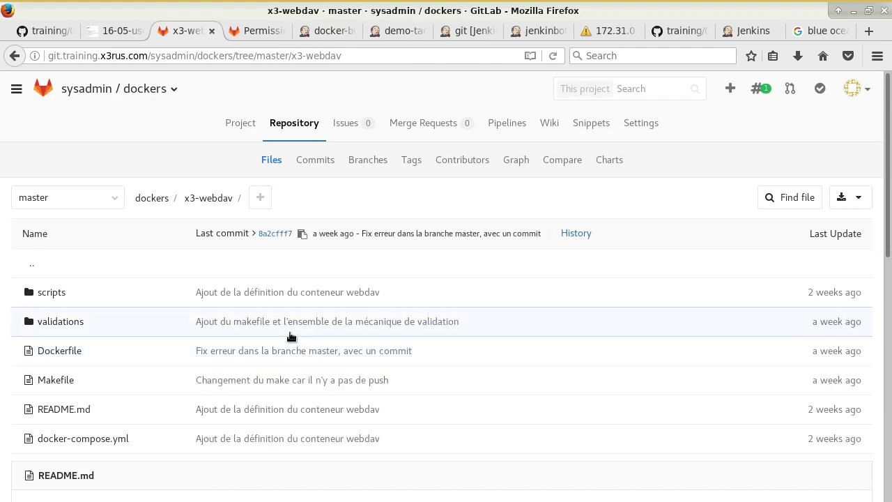
scroll(291, 336, "down", 1)
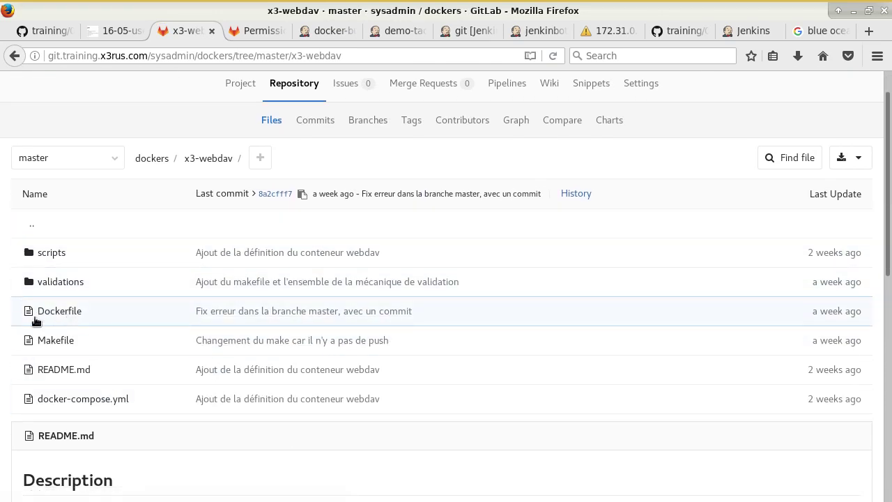
left_click(65, 315)
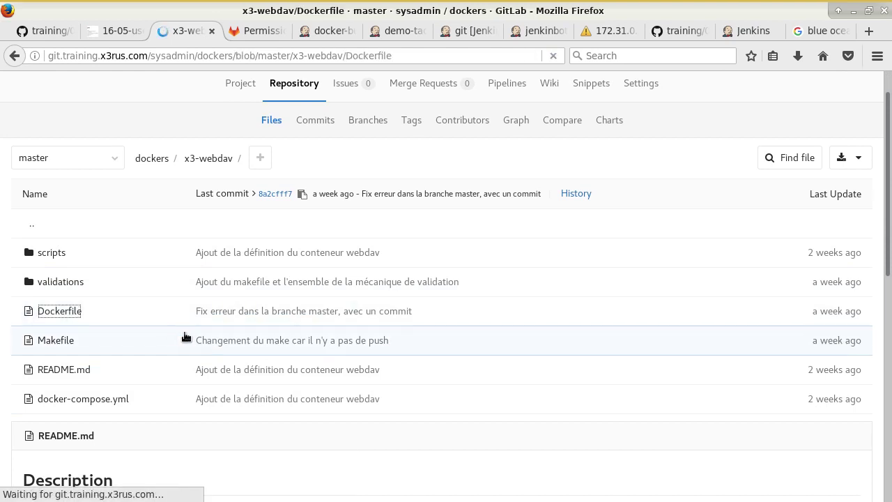
scroll(302, 355, "down", 5)
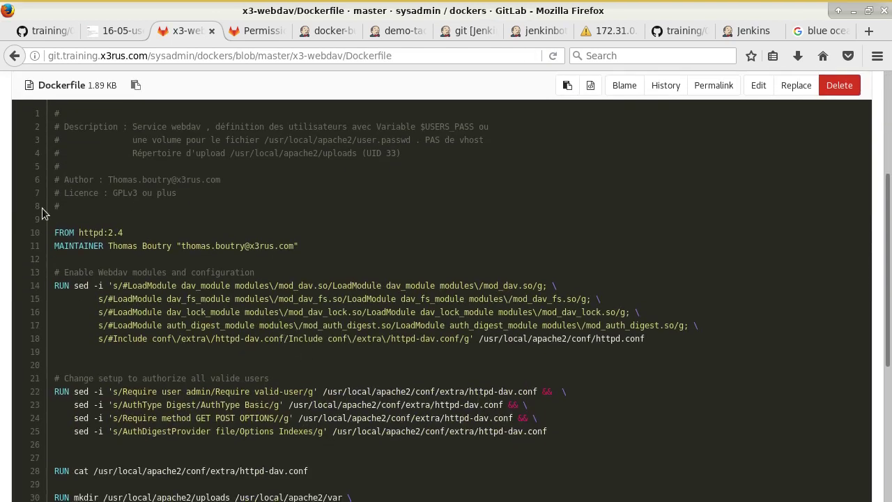
left_click_drag(79, 233, 122, 233)
left_click_drag(60, 285, 537, 349)
left_click(552, 362)
- Review the authorization changes on lines 21–25 and the cat command on line 28
scroll(552, 362, "down", 4)
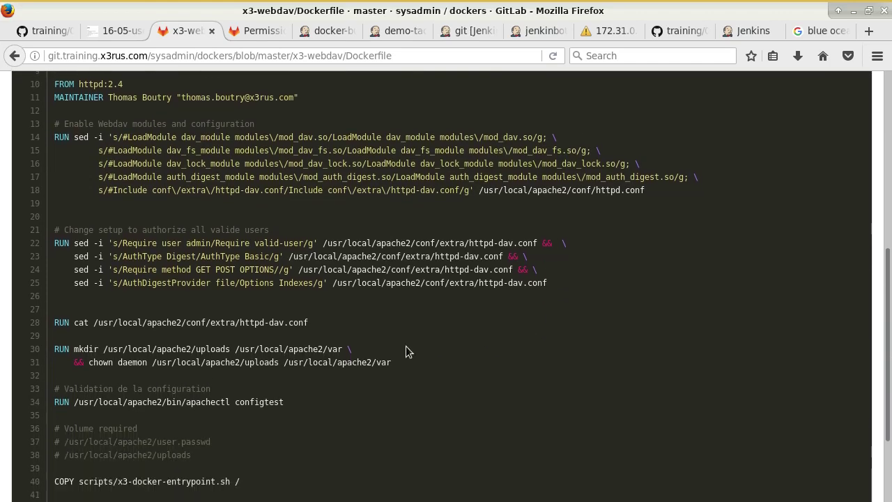
left_click_drag(122, 223, 584, 273)
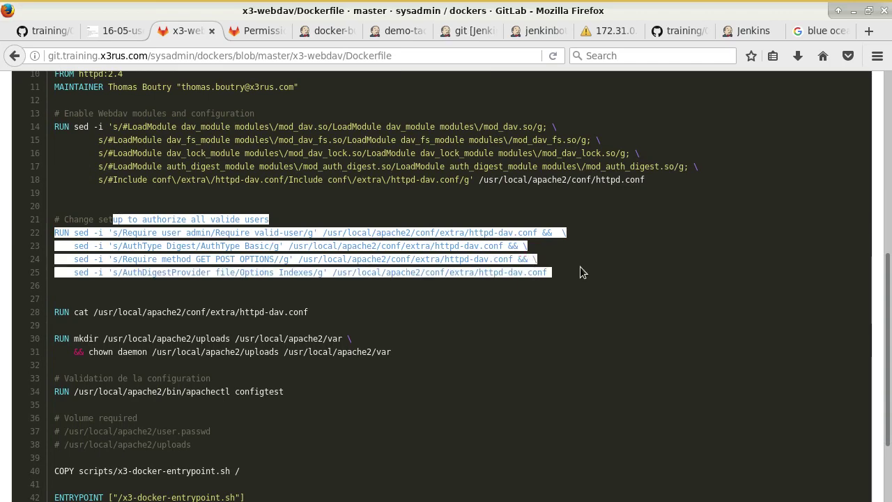
double_click(98, 127)
left_click_drag(118, 128, 538, 178)
left_click(585, 201)
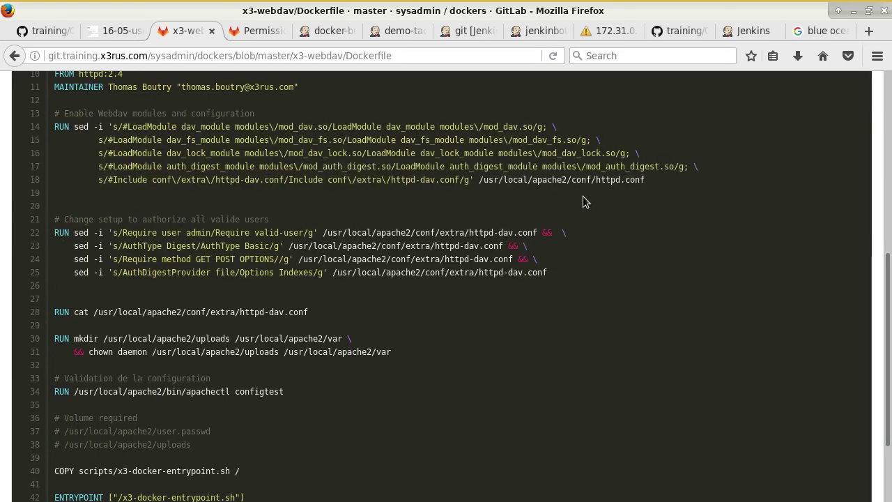
scroll(576, 249, "down", 3)
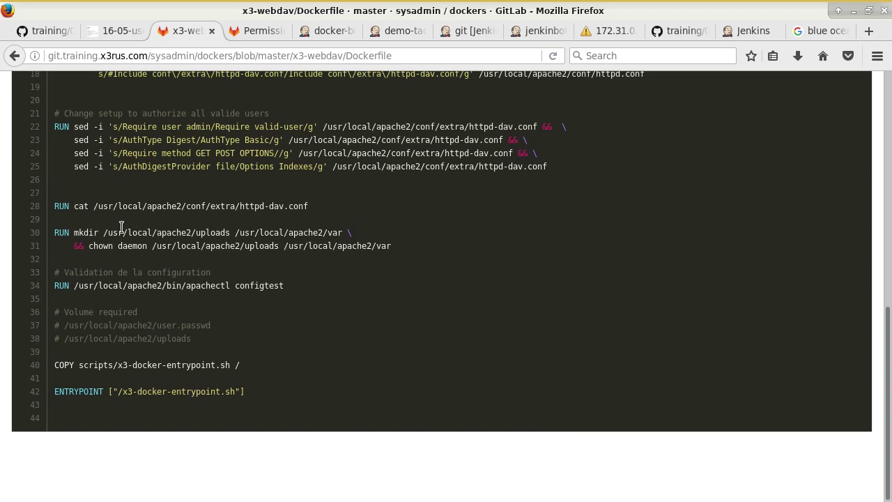
left_click_drag(308, 207, 69, 206)
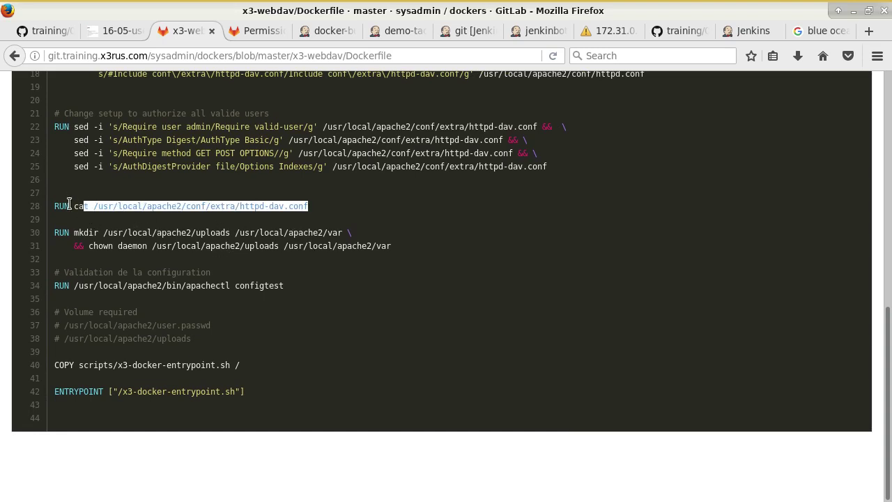
left_click(281, 257)
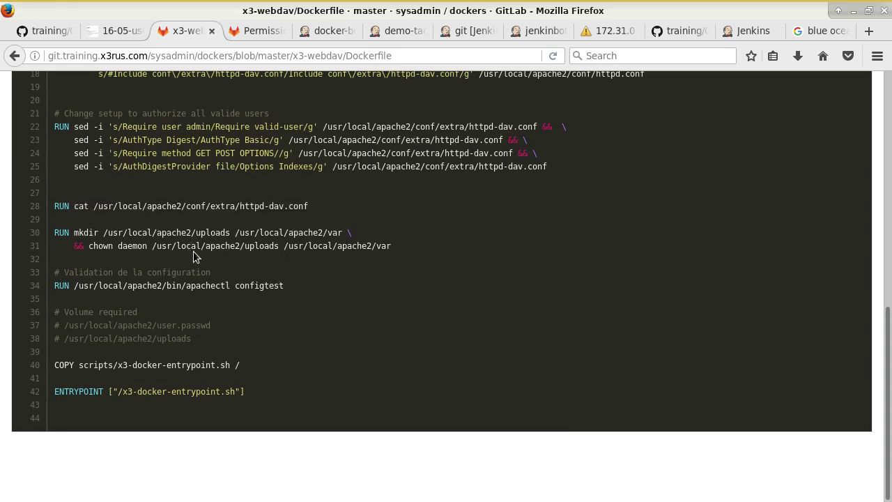
- Review the uploads paths, entrypoint, apachectl and httpd-dav.conf lines, then return to the x3-webdav folder
left_click_drag(233, 231, 460, 251)
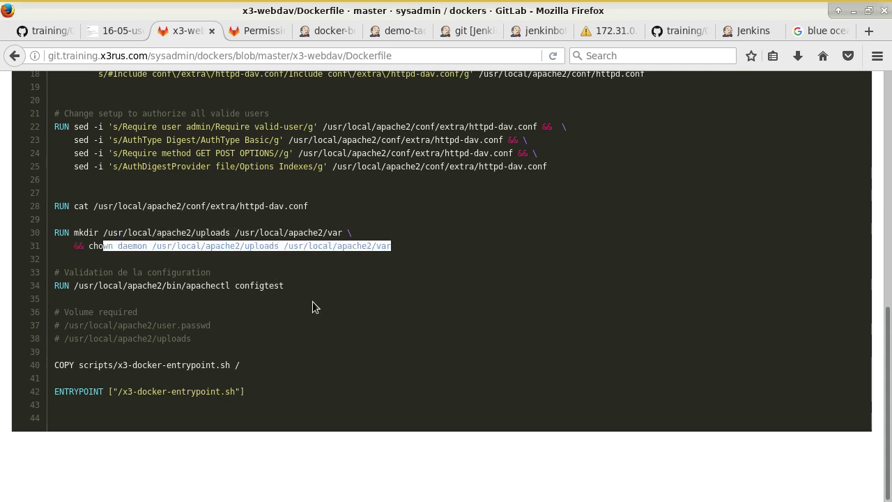
left_click_drag(78, 365, 203, 376)
left_click(237, 364)
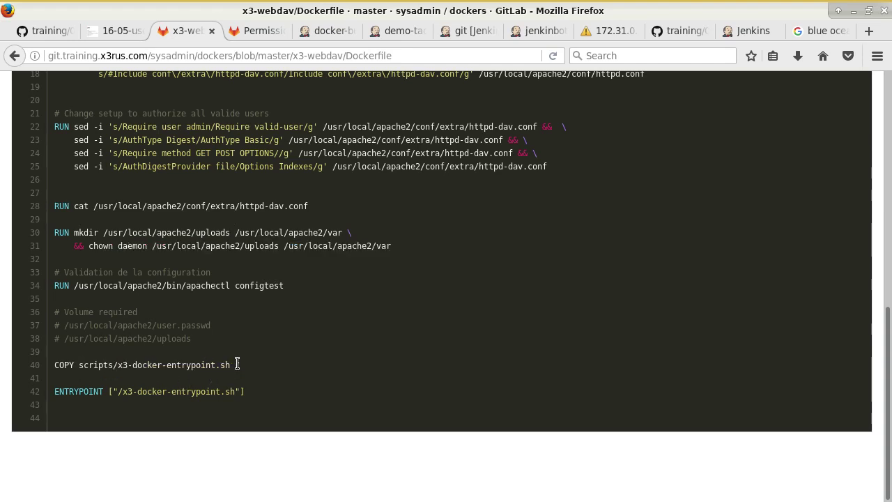
scroll(264, 369, "up", 1)
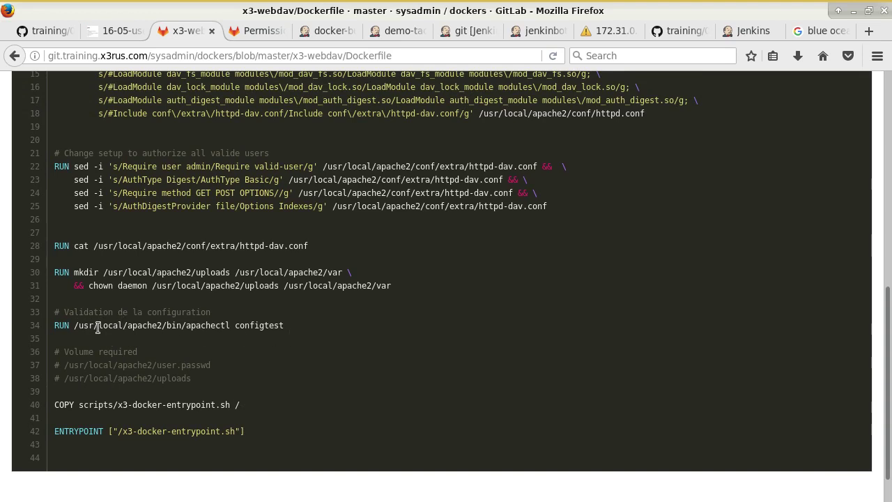
left_click_drag(90, 326, 186, 324)
left_click_drag(55, 245, 307, 248)
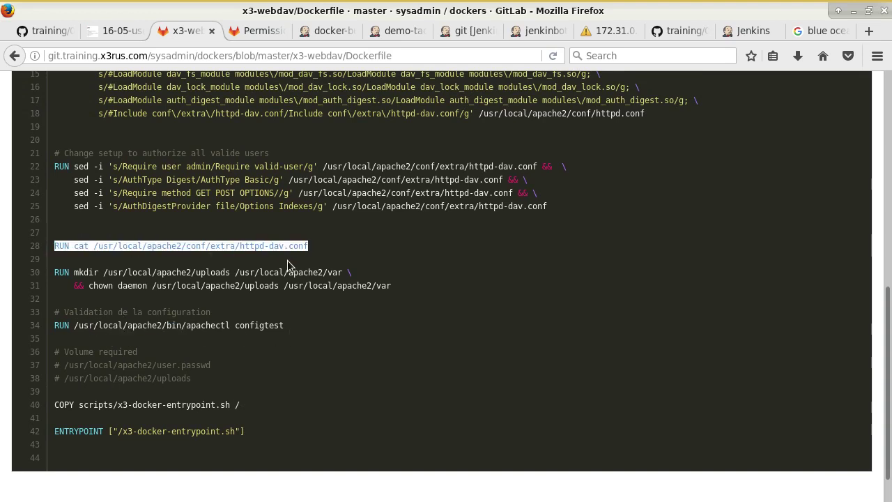
scroll(216, 272, "up", 2)
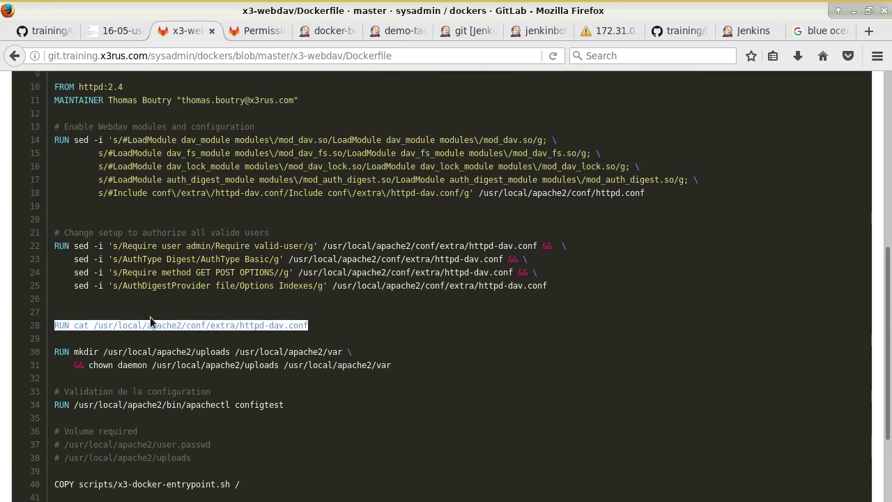
left_click(342, 327)
left_click_drag(310, 327, 83, 325)
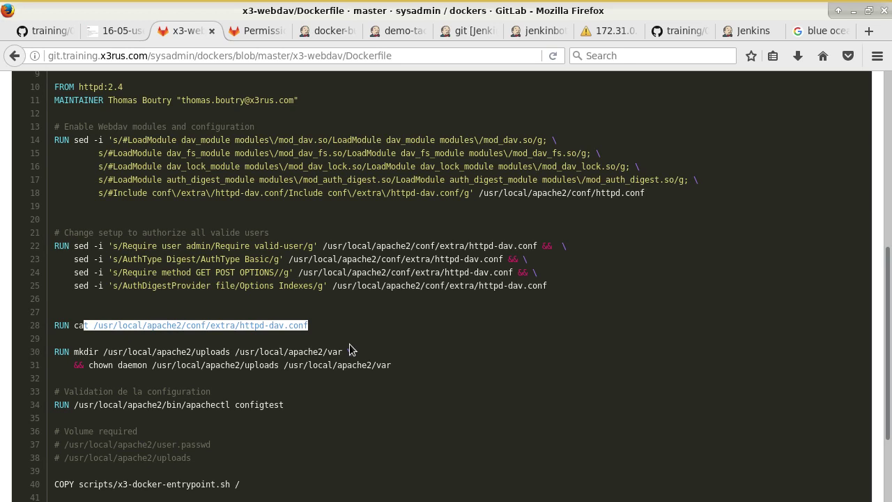
left_click(310, 338)
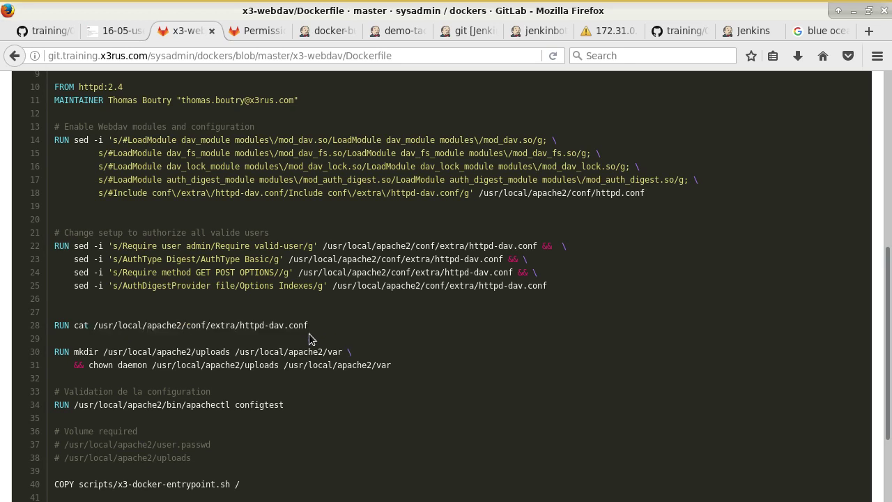
scroll(310, 339, "up", 7)
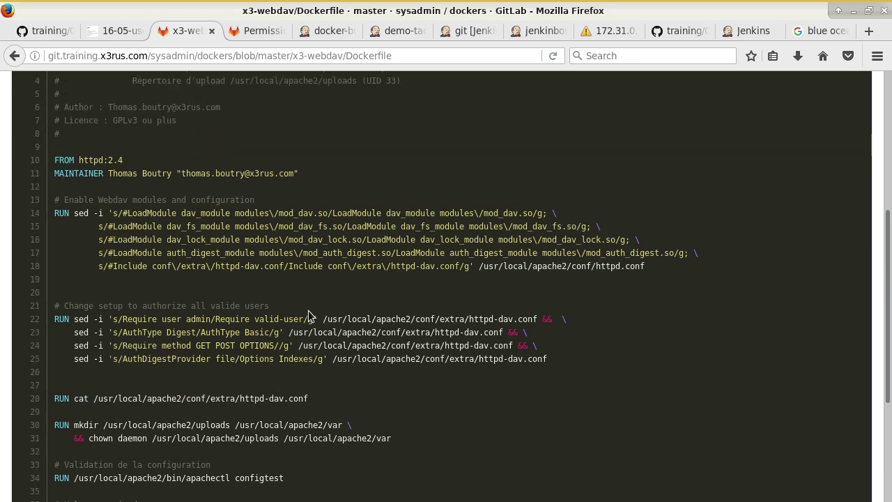
left_click(16, 56)
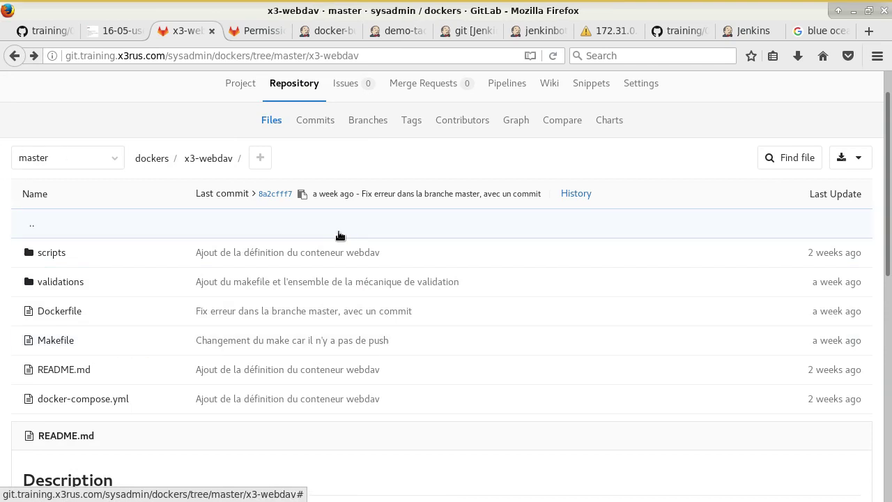
- Browse the dockers repository root and its gitlab folder
left_click(149, 158)
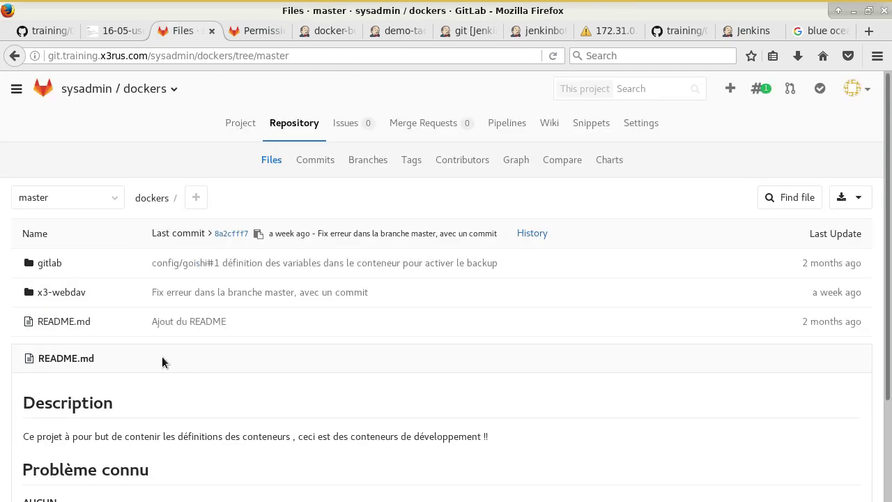
left_click(49, 262)
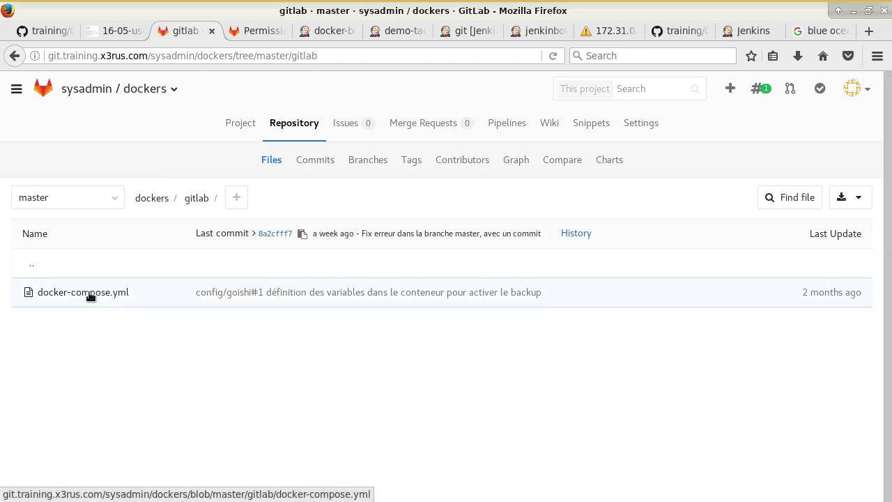
left_click(14, 56)
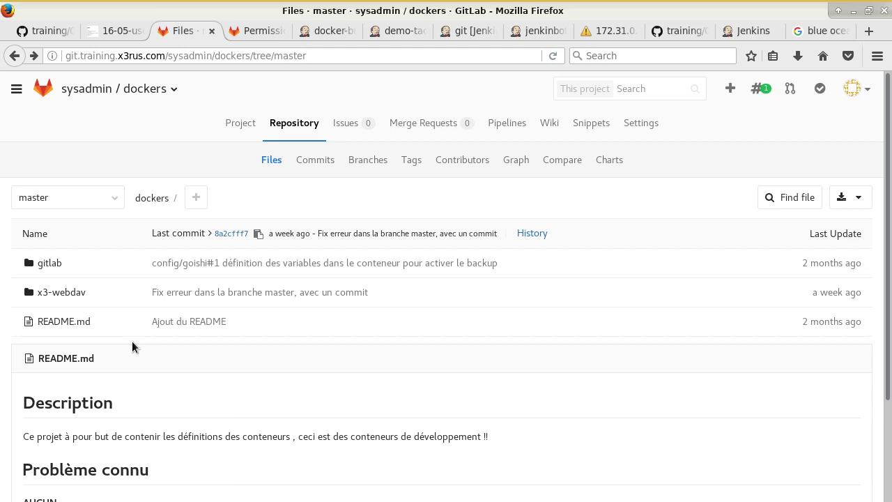
- Confirm robot is a Developer in the dockers project members, then view the failed console image
left_click(641, 125)
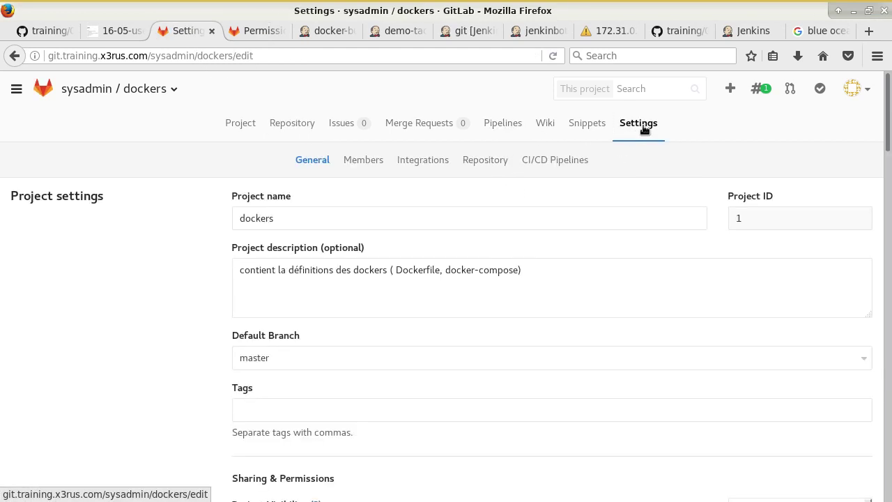
left_click(382, 160)
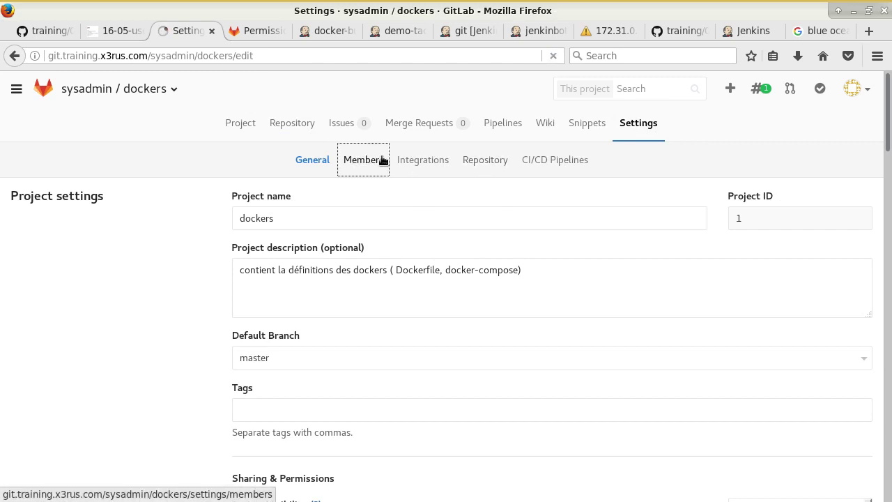
scroll(491, 269, "down", 3)
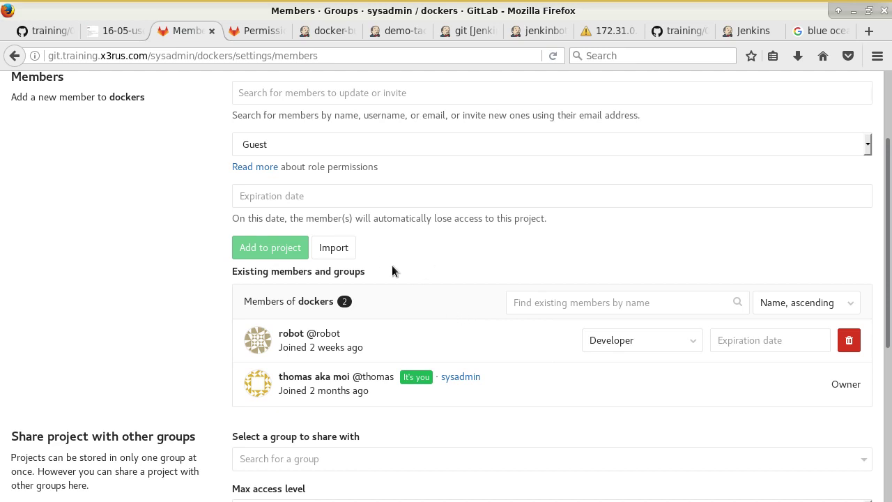
scroll(378, 251, "up", 3)
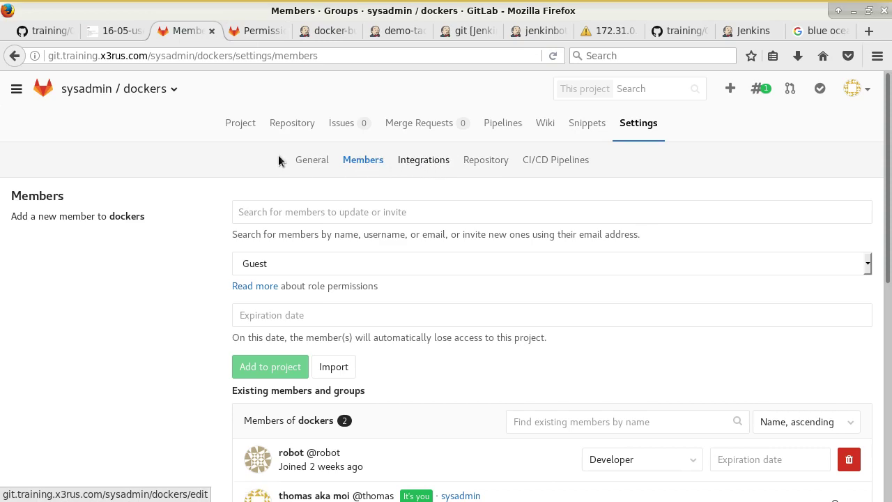
left_click(130, 32)
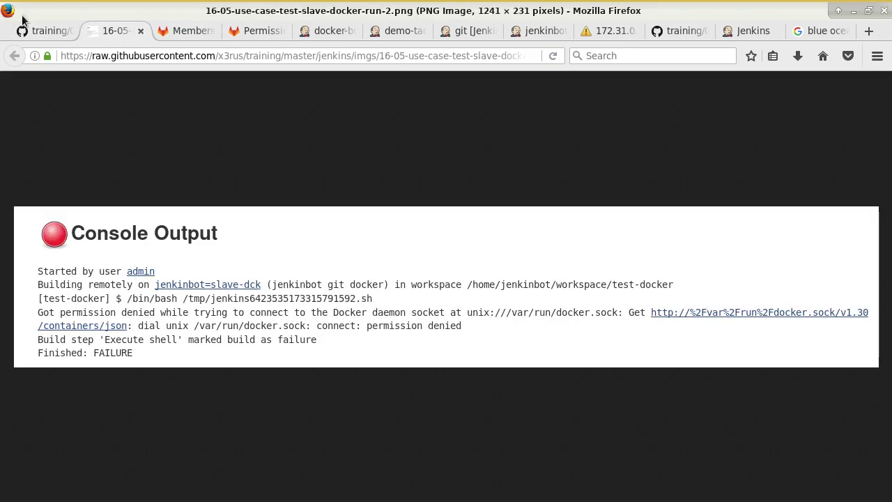
- Scroll the GitHub training notes down to the Jenkins Git repository setup with robot credentials
left_click(38, 32)
scroll(322, 257, "down", 3)
scroll(322, 257, "down", 3)
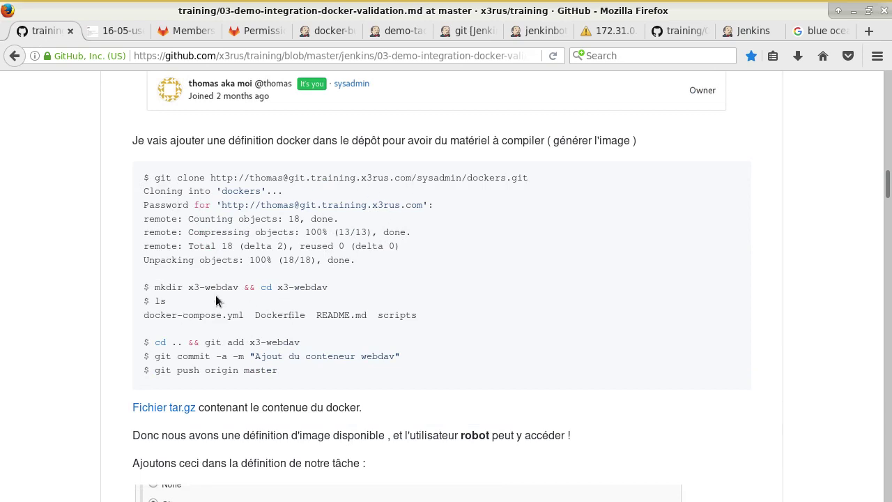
scroll(194, 330, "down", 2)
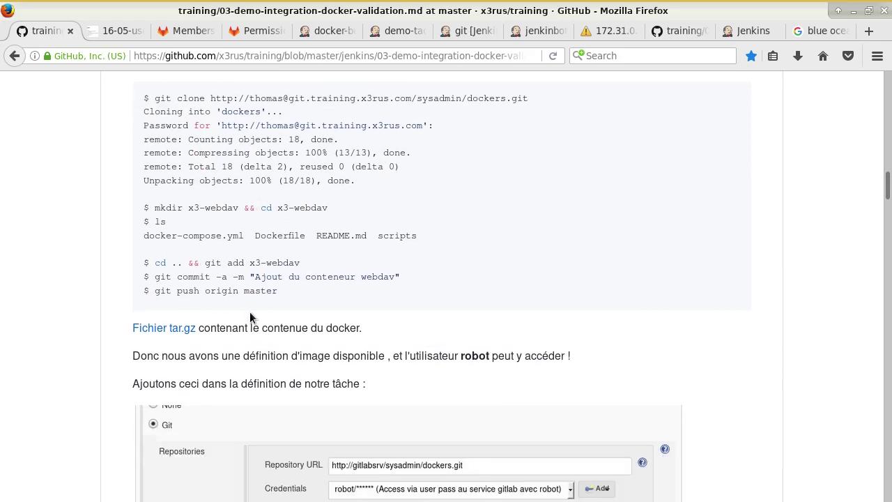
scroll(248, 307, "down", 4)
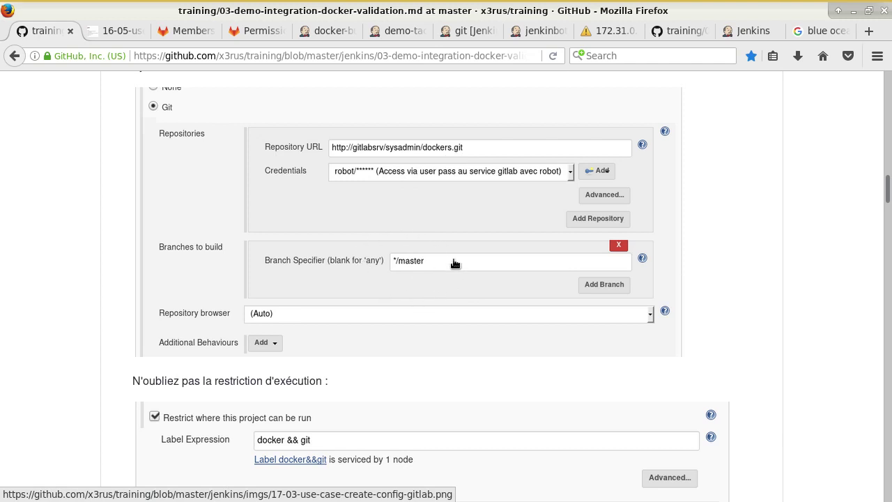
- Restrict docker-build-validate to nodes labelled docker and choose Git for source code management
left_click(198, 32)
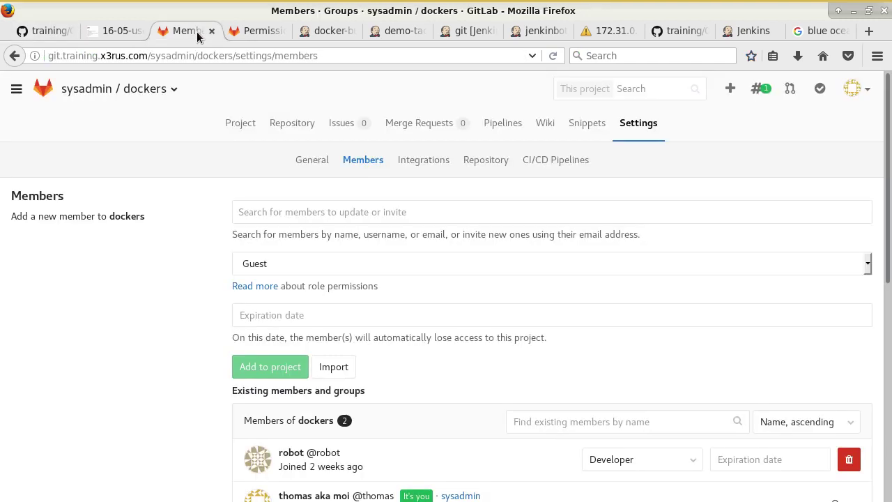
left_click(329, 30)
scroll(303, 226, "down", 5)
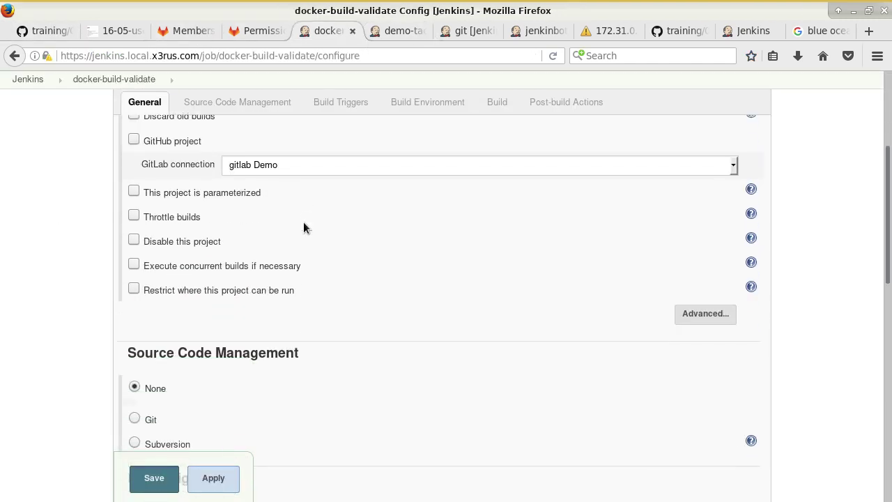
left_click(263, 291)
left_click(288, 291)
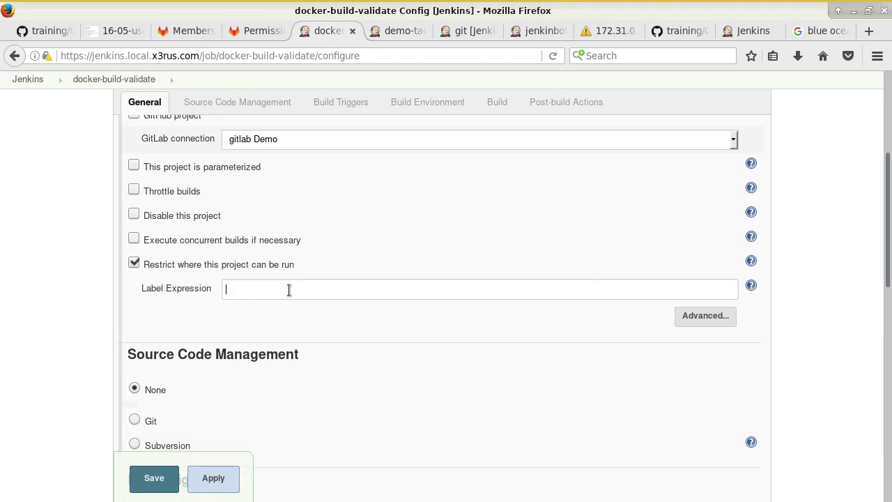
type("docker")
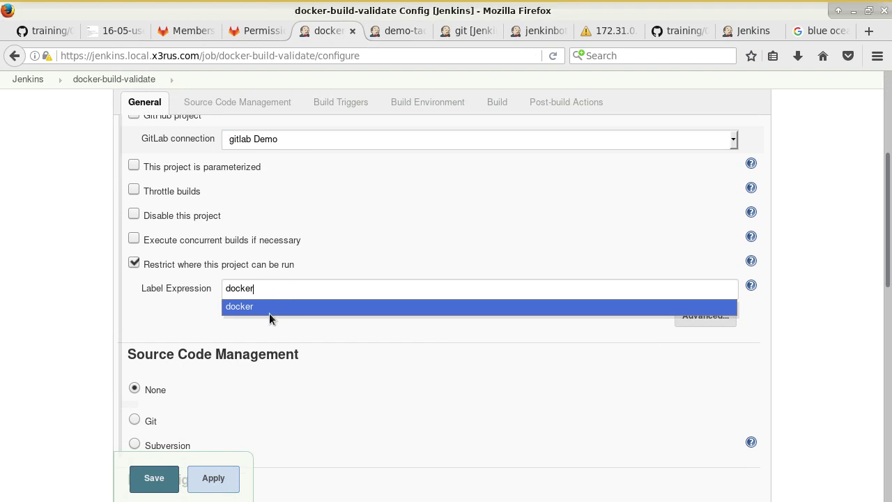
left_click(271, 306)
scroll(185, 322, "down", 6)
left_click(134, 150)
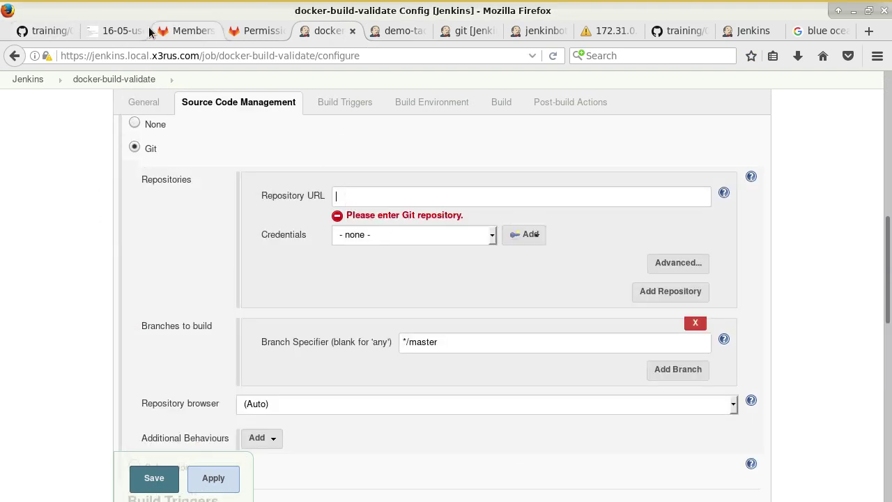
- Copy the dockers HTTP clone URL from GitLab into the Jenkins Repository URL field
left_click(115, 31)
left_click(192, 31)
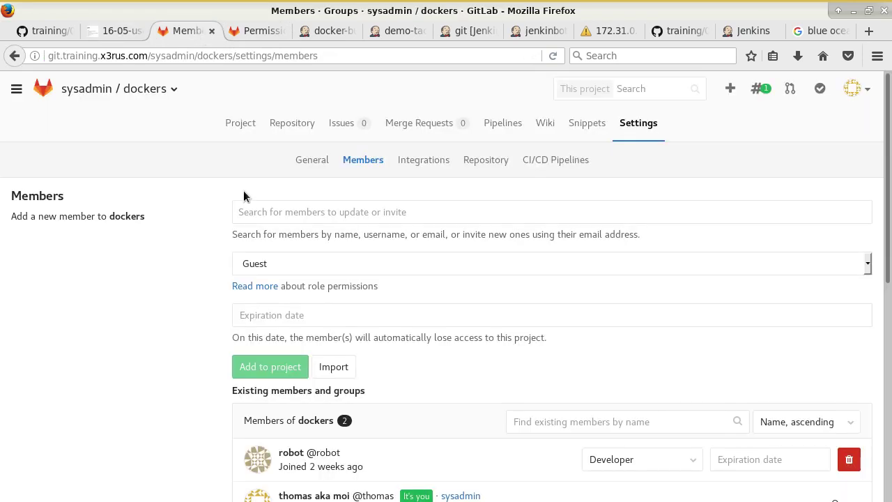
left_click(289, 123)
left_click(241, 123)
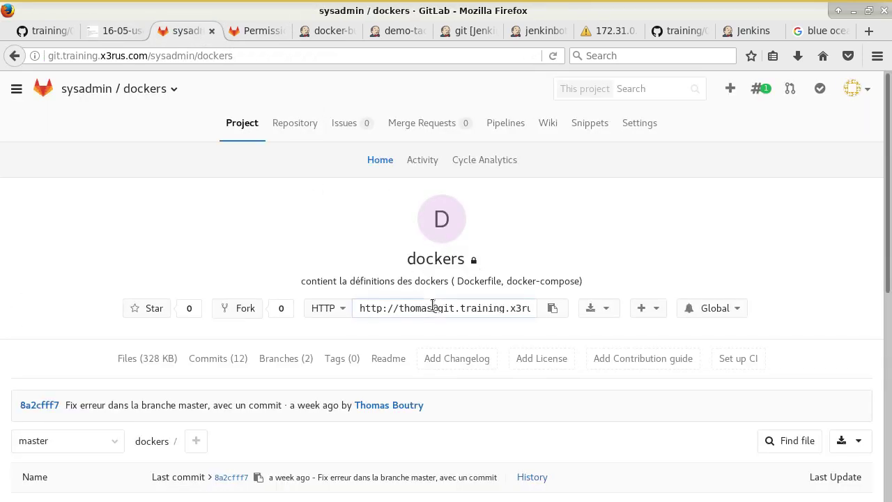
left_click(433, 308)
key("ctrl+c")
left_click(334, 32)
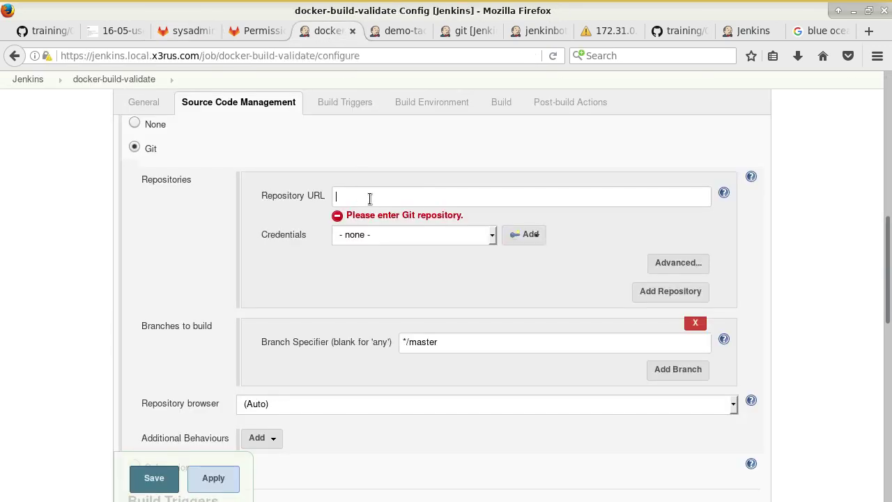
key("ctrl+v")
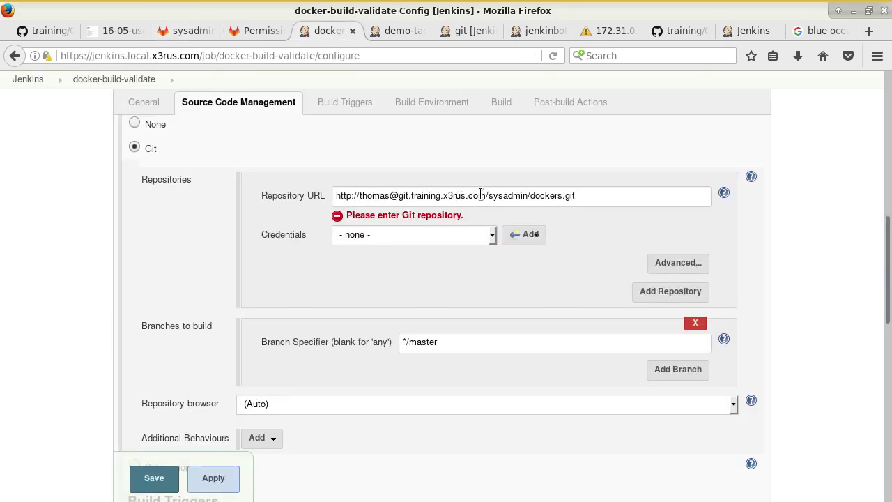
left_click_drag(486, 196, 404, 196)
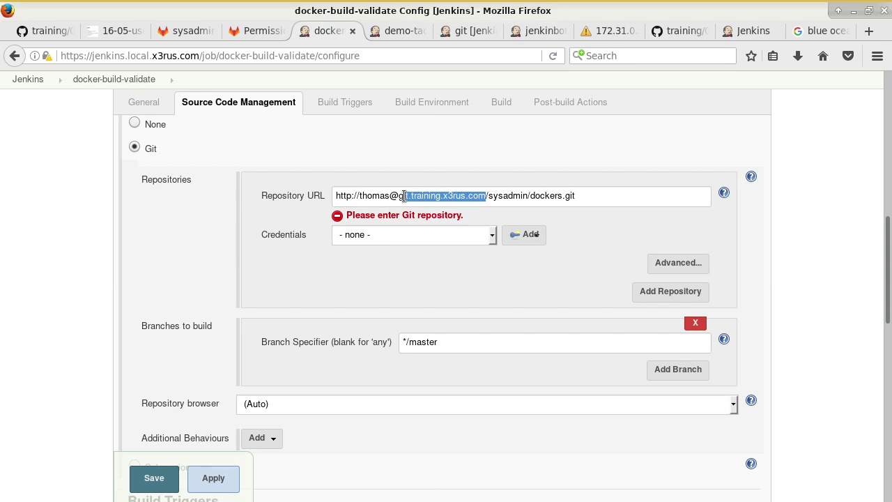
type("labsrv")
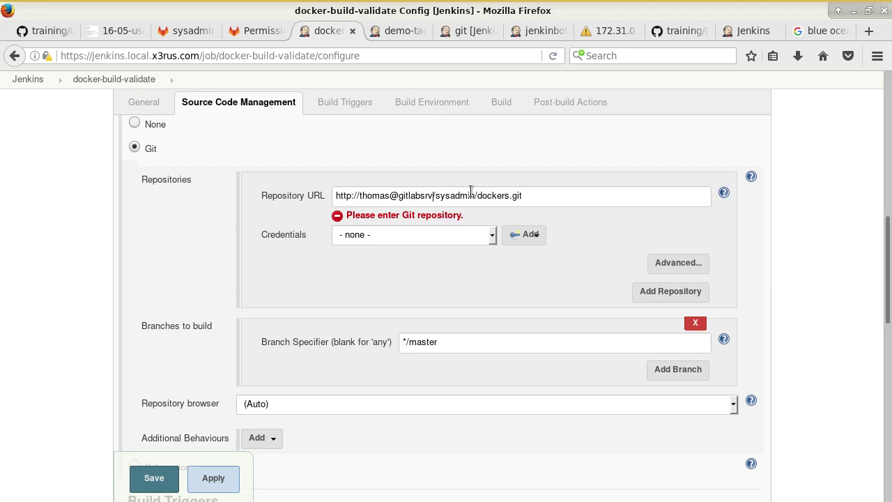
left_click_drag(389, 195, 361, 195)
key("BackSpace")
key("Delete")
key("BackSpace")
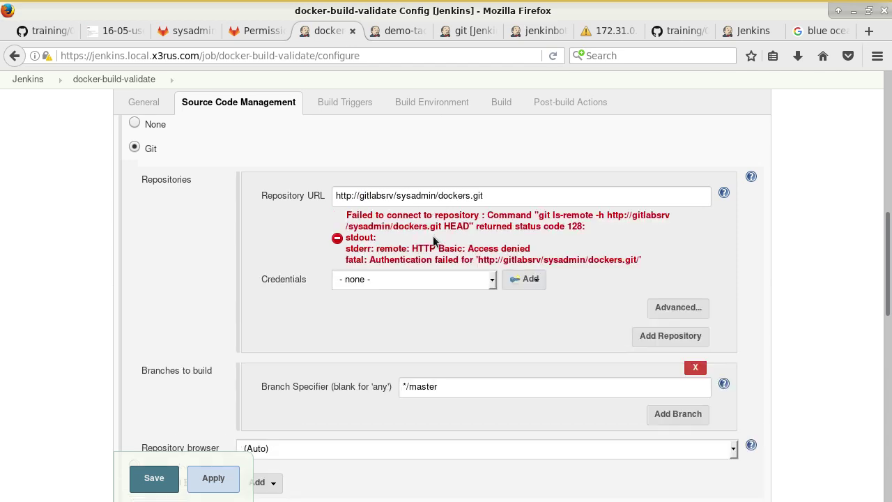
- Select the robot GitLab credential so the repository access error clears
left_click(441, 279)
left_click(446, 337)
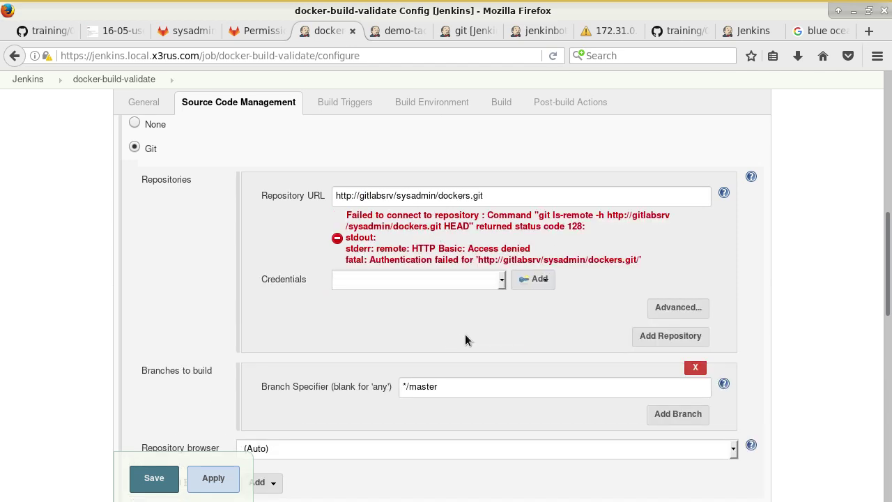
left_click(442, 256)
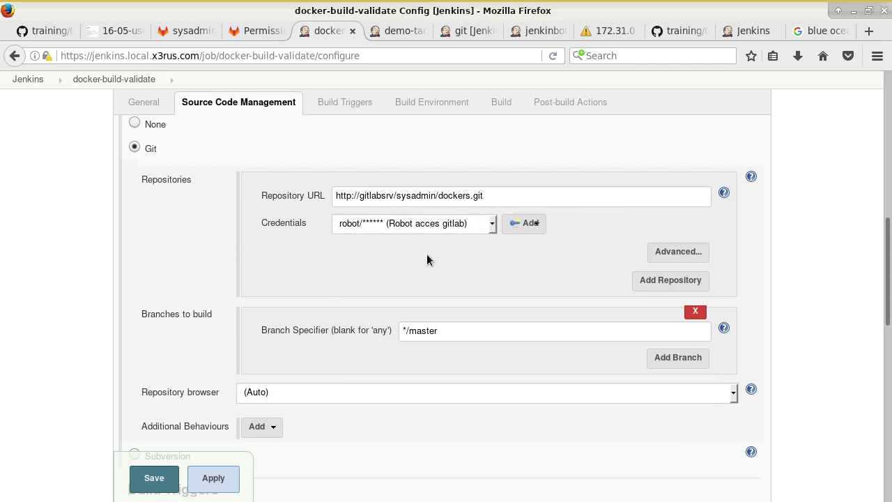
left_click(53, 32)
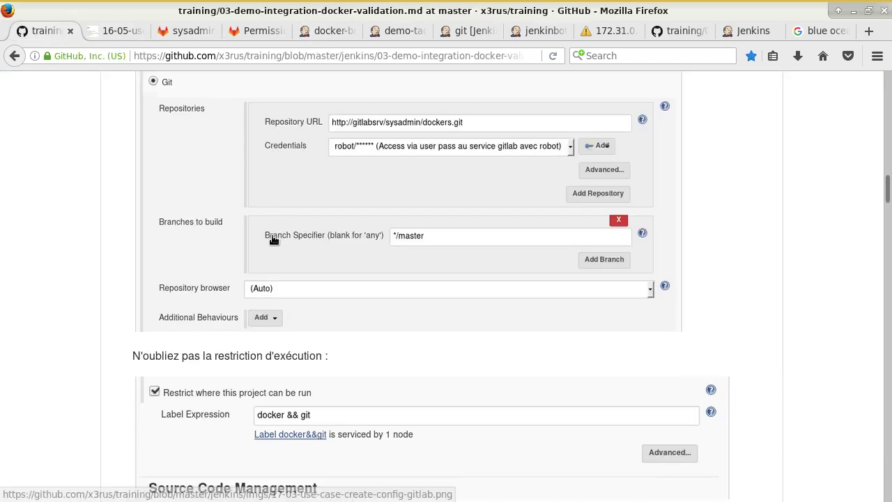
- Scroll the GitHub guide to the example Execute shell build step and output, then return to Jenkins
scroll(300, 237, "down", 5)
scroll(384, 341, "down", 4)
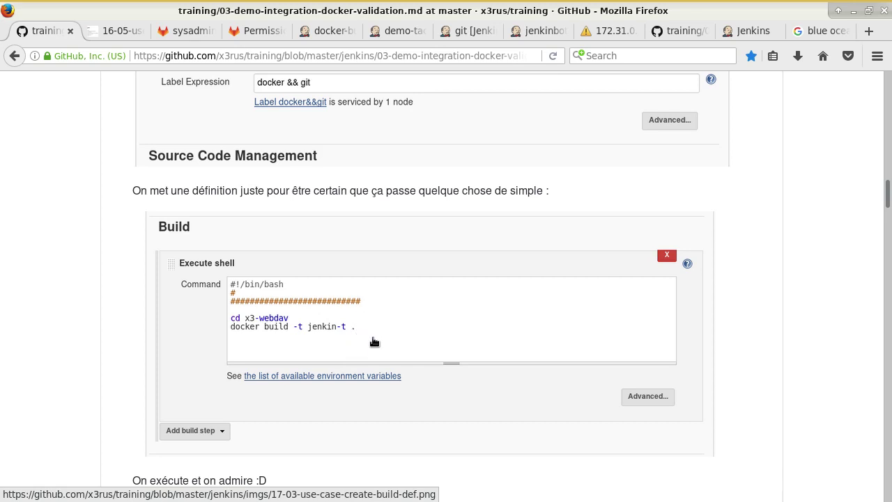
scroll(375, 341, "down", 4)
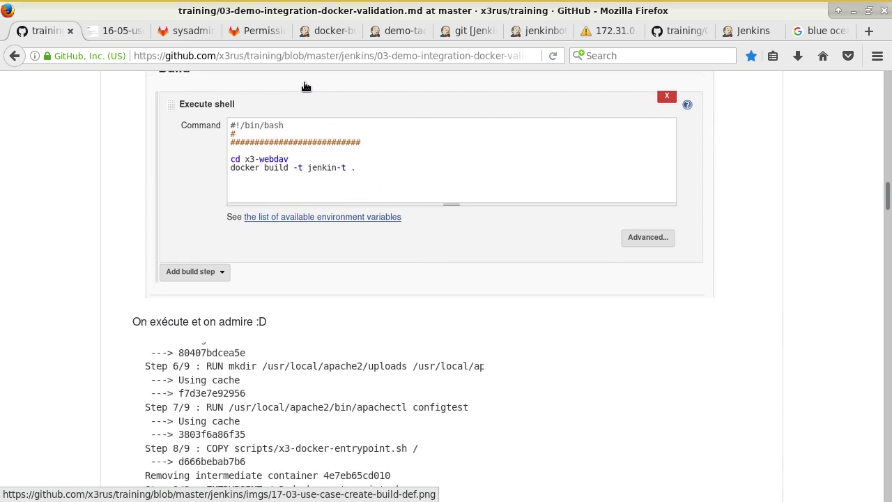
left_click(326, 30)
- Add an Execute shell step with #!/bin/bash, cd x3-webdav, docker build -t x3-jenkins-t2 . and save
scroll(299, 273, "down", 10)
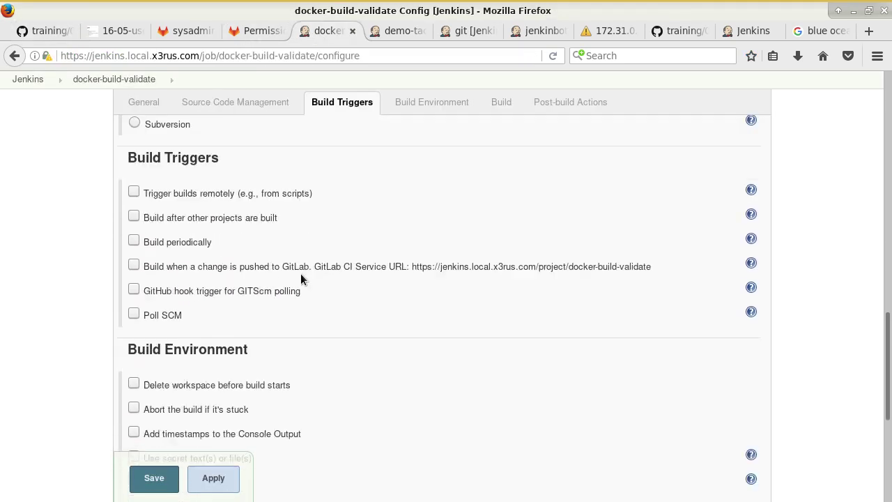
left_click(188, 274)
left_click(192, 310)
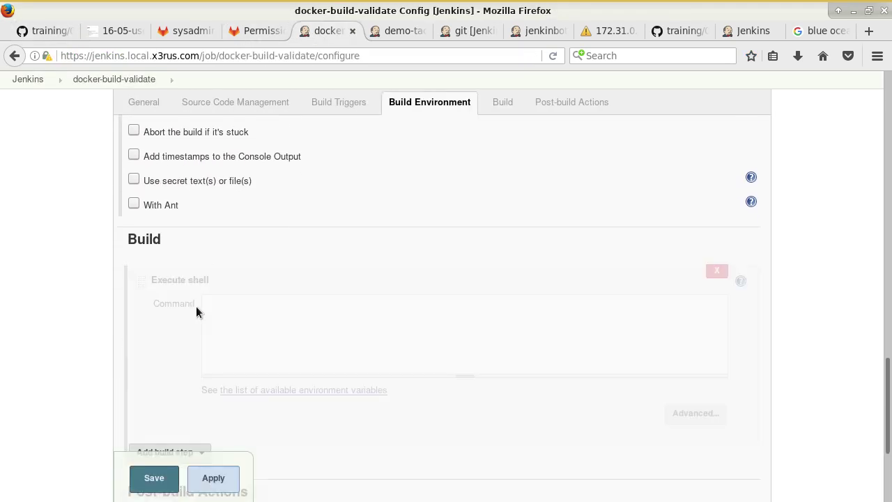
type("#")
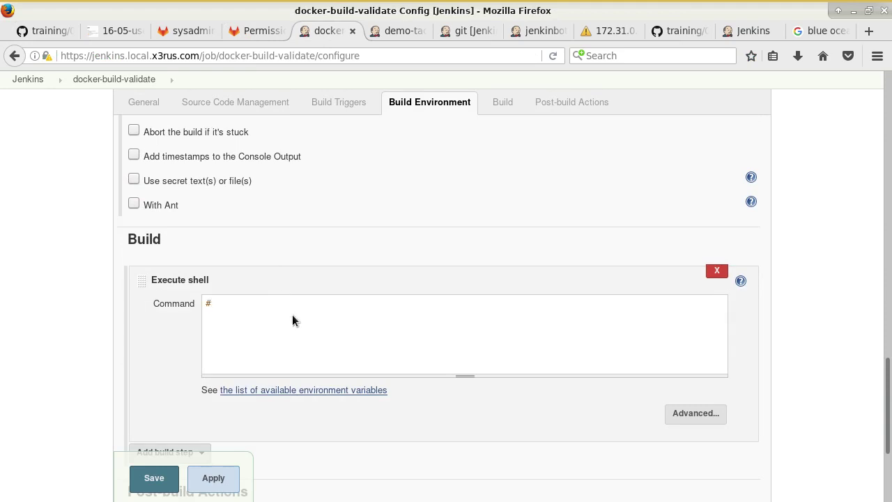
type("!/bin/bash")
key("Return")
type("cd x3-webdav")
key("Return")
type("docker b")
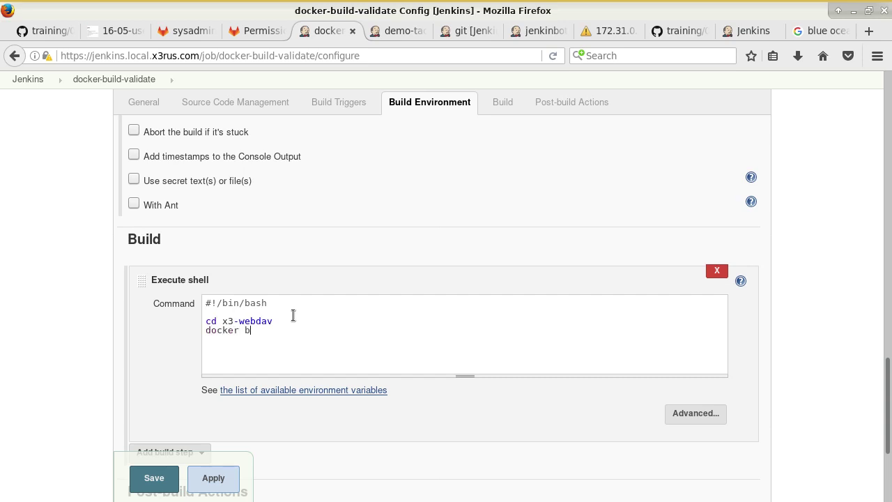
type("uild -t x3-jenkins-t2")
scroll(156, 418, "down", 1)
scroll(156, 418, "down", 4)
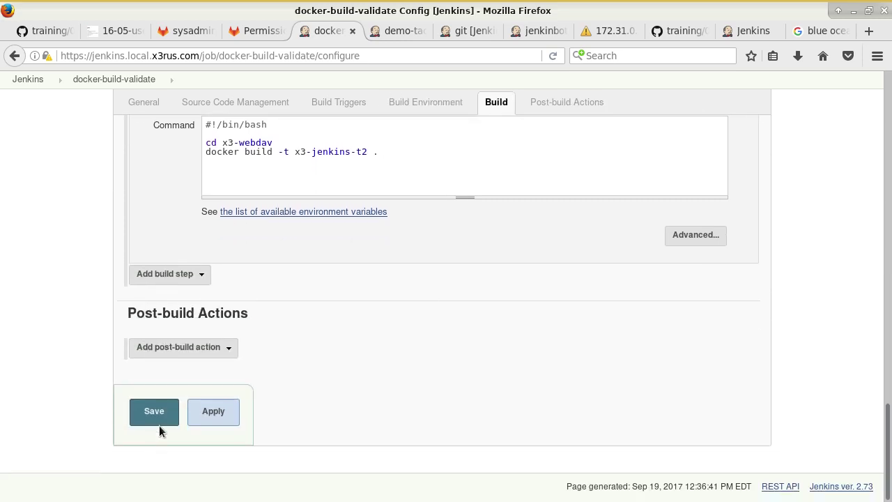
left_click(159, 414)
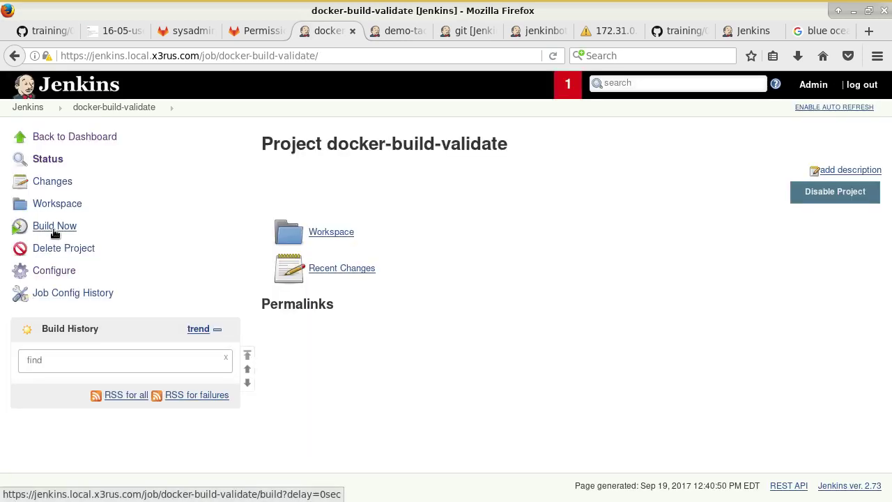
- Start a build of the job and open build #1's console output
left_click(29, 228)
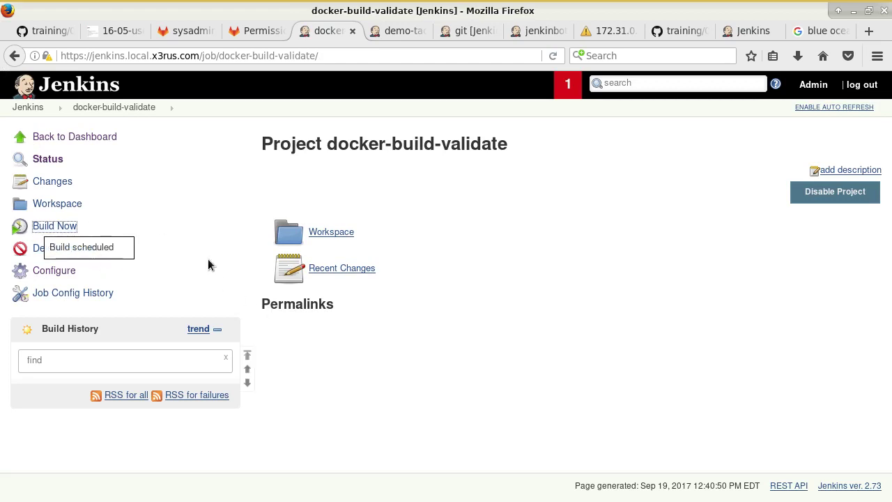
left_click(552, 56)
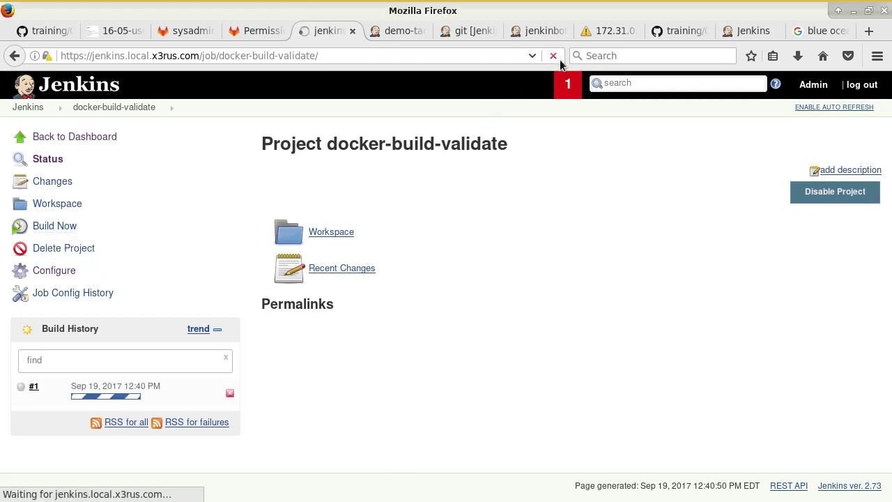
left_click(122, 397)
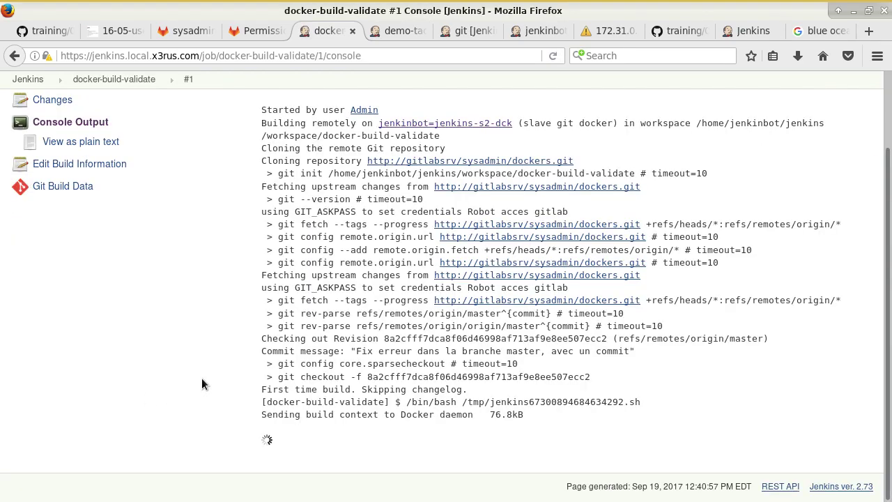
scroll(402, 321, "up", 6)
scroll(401, 328, "up", 4)
scroll(399, 338, "down", 4)
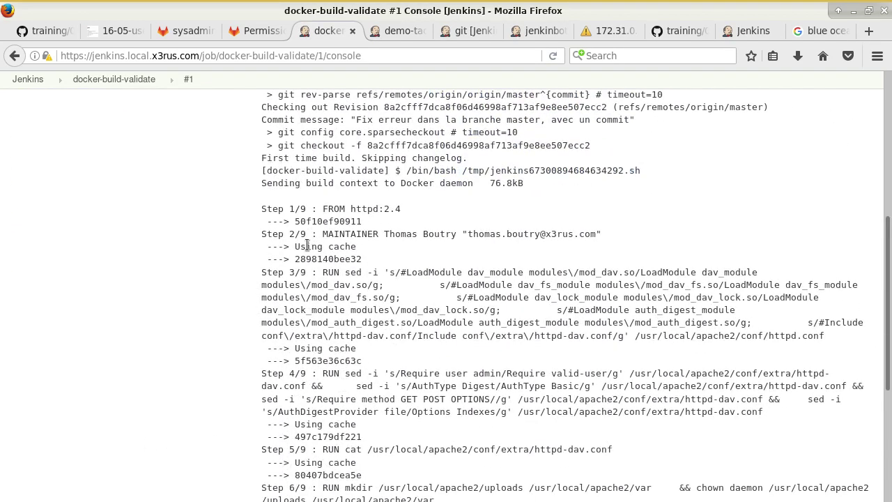
- Read through the 9 Dockerfile steps to the x3-jenkins-t2:latest tag and Finished: SUCCESS
left_click_drag(312, 348, 361, 337)
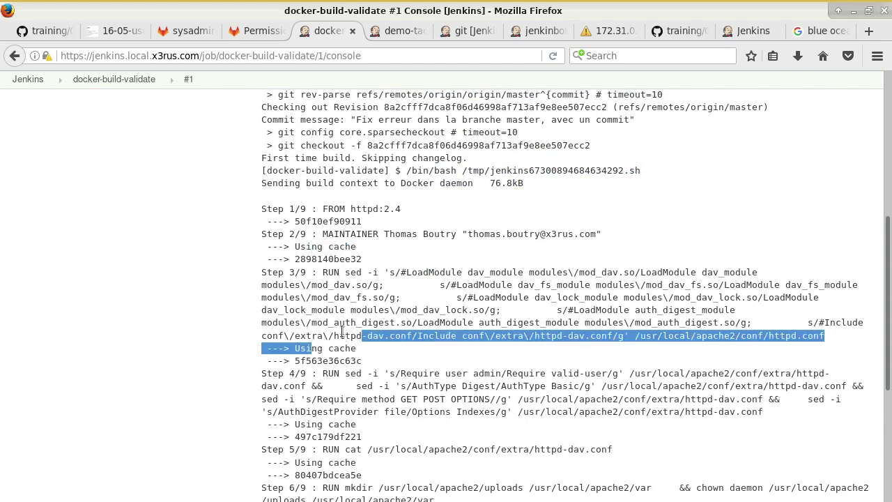
scroll(349, 338, "up", 8)
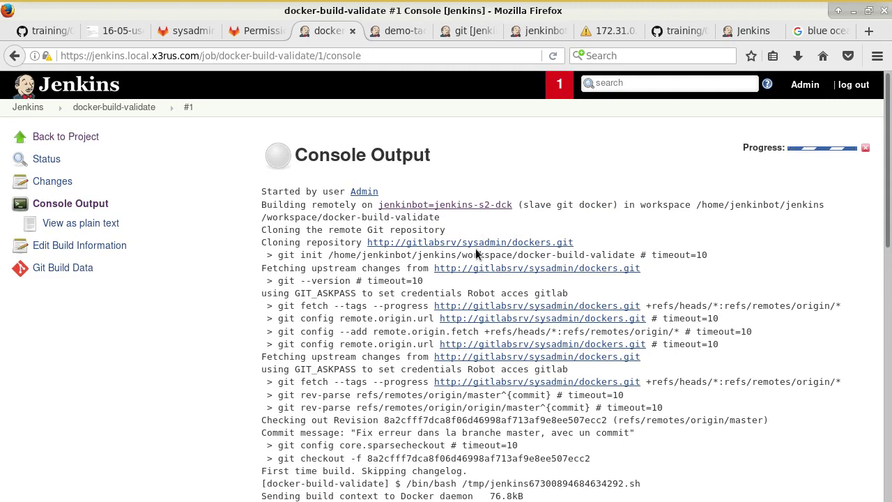
scroll(476, 255, "down", 3)
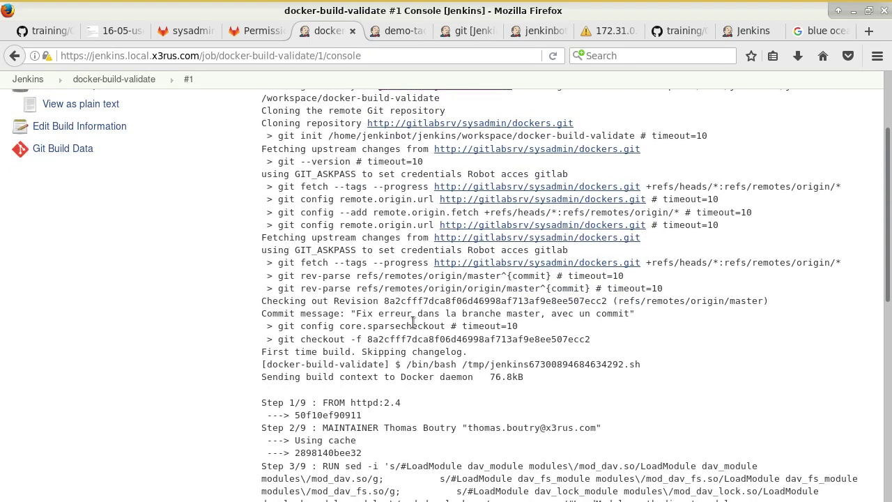
scroll(413, 322, "down", 5)
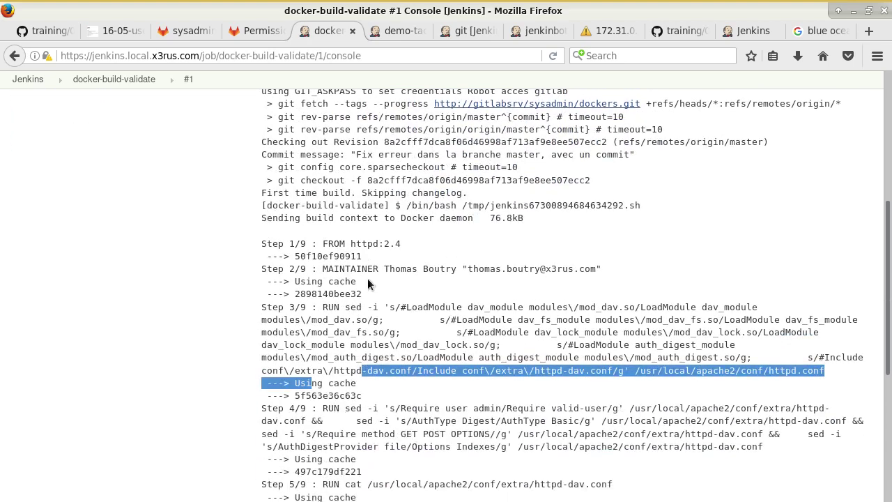
left_click_drag(266, 203, 486, 342)
scroll(485, 338, "down", 6)
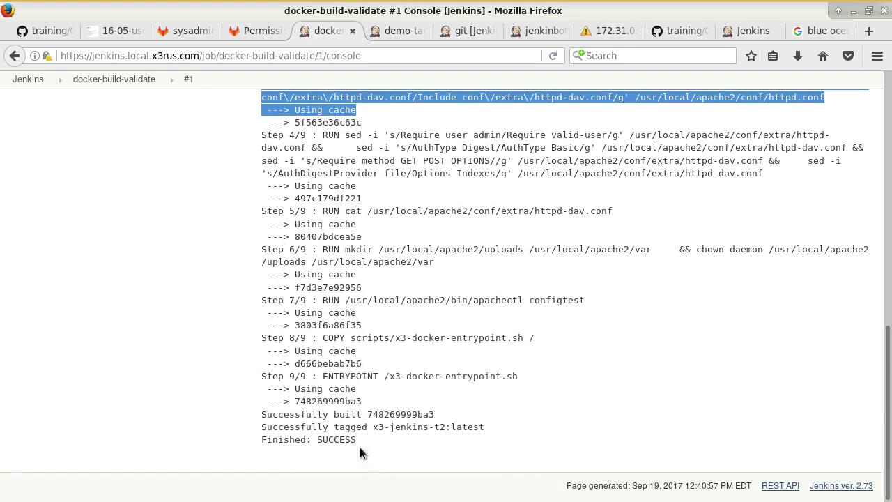
left_click_drag(373, 426, 538, 416)
- Run docker images | grep x3-jenkin in the terminal and check the x3-jenkins-t2 image's age
key("alt+Tab")
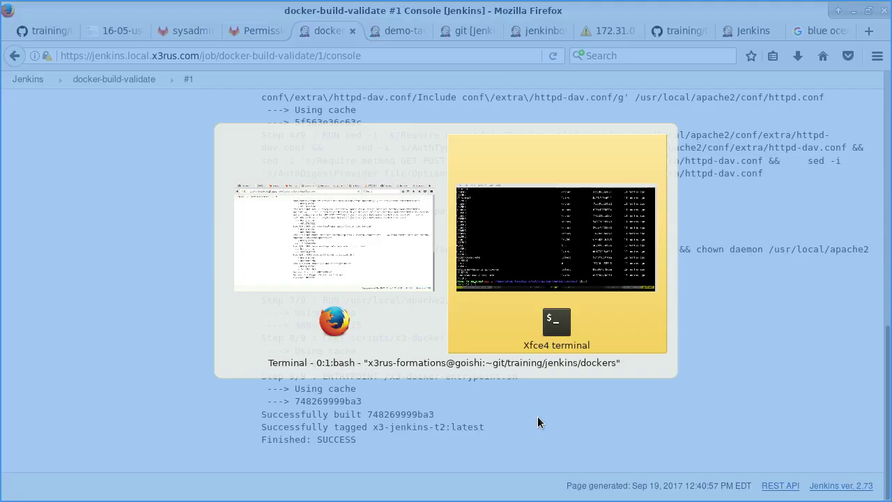
type("docker images | grep x3-jenkin")
key("Return")
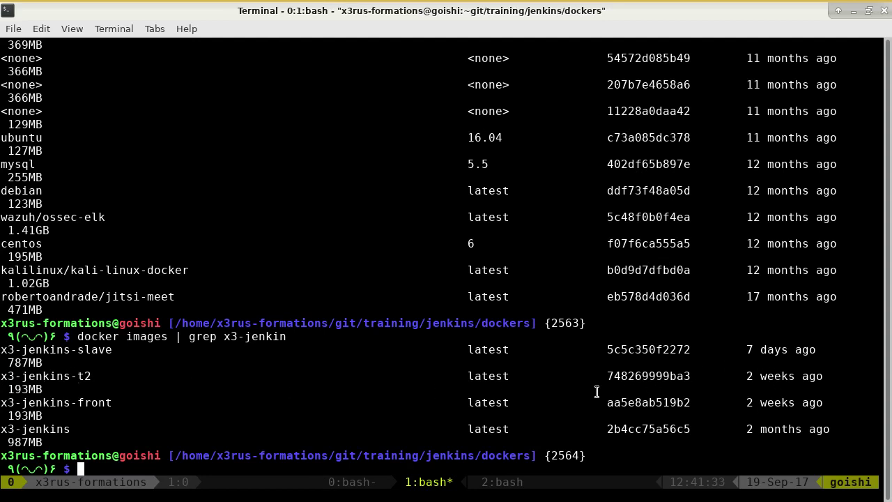
key("alt+Tab")
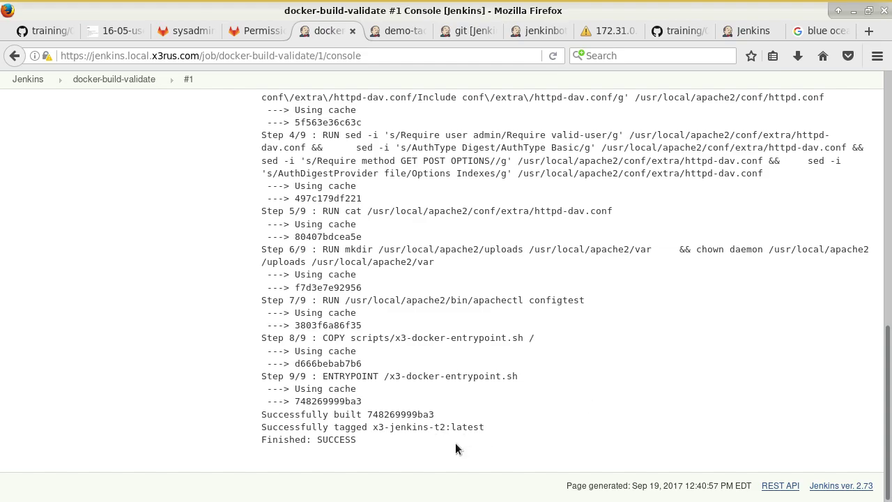
key("alt+Tab")
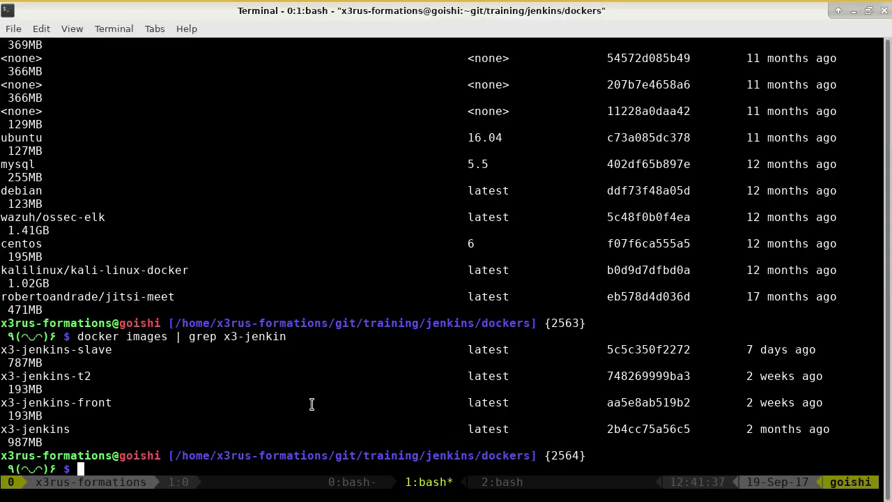
double_click(66, 376)
left_click_drag(743, 376, 824, 376)
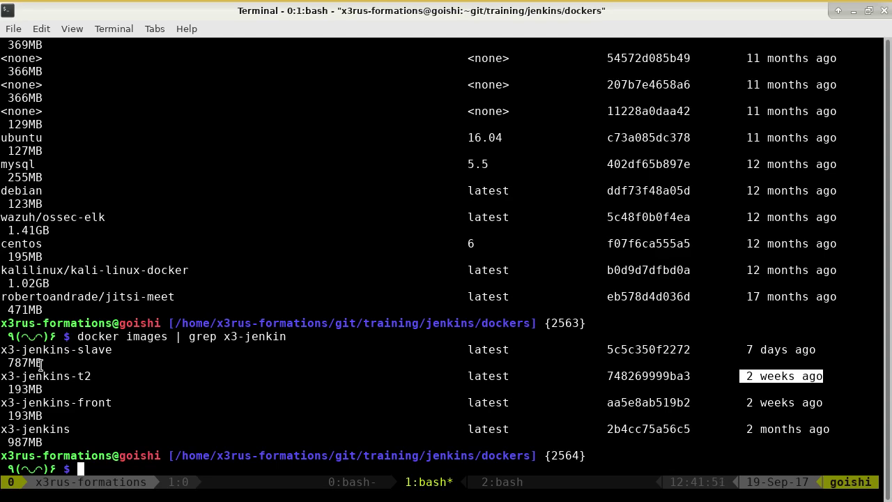
- Return to the GitHub training notes at the container validation section
key("alt+Tab")
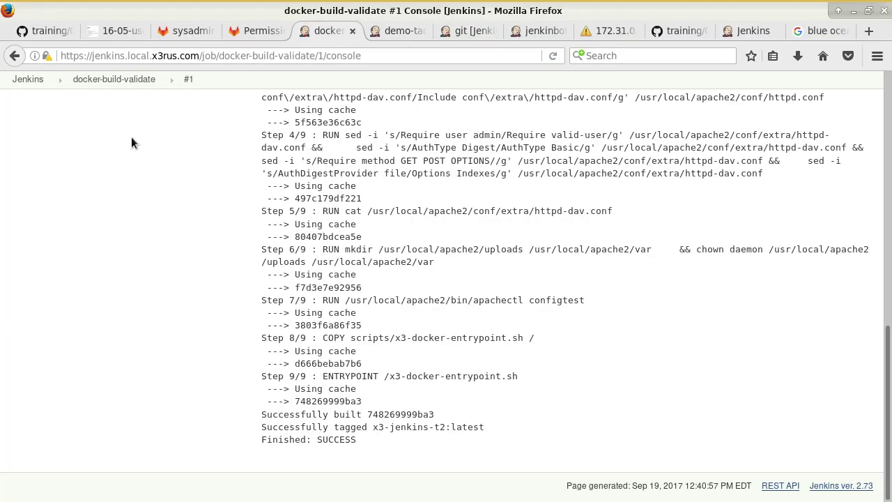
left_click(35, 30)
scroll(271, 347, "down", 10)
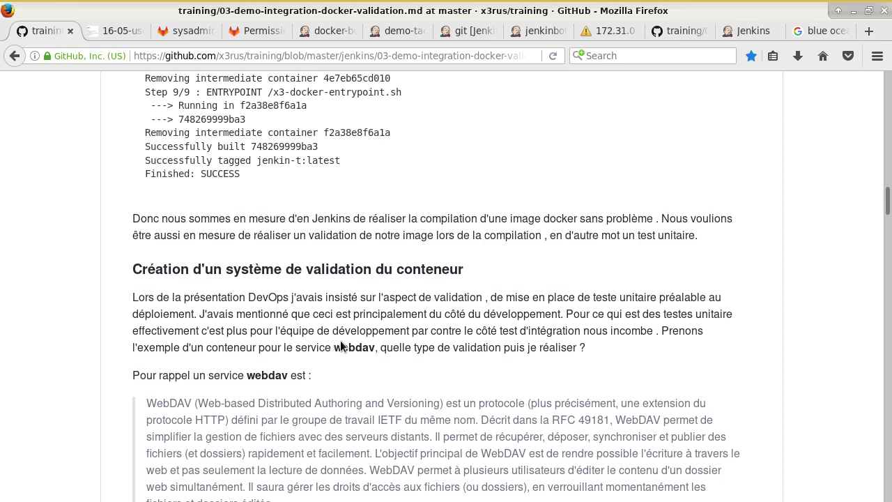
scroll(339, 345, "down", 3)
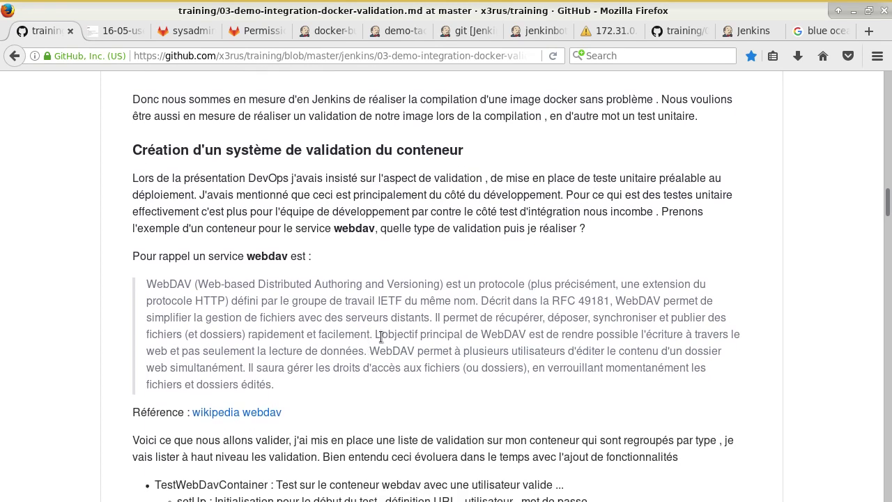
mouse_move(401, 5)
scroll(361, 233, "down", 5)
scroll(362, 231, "up", 4)
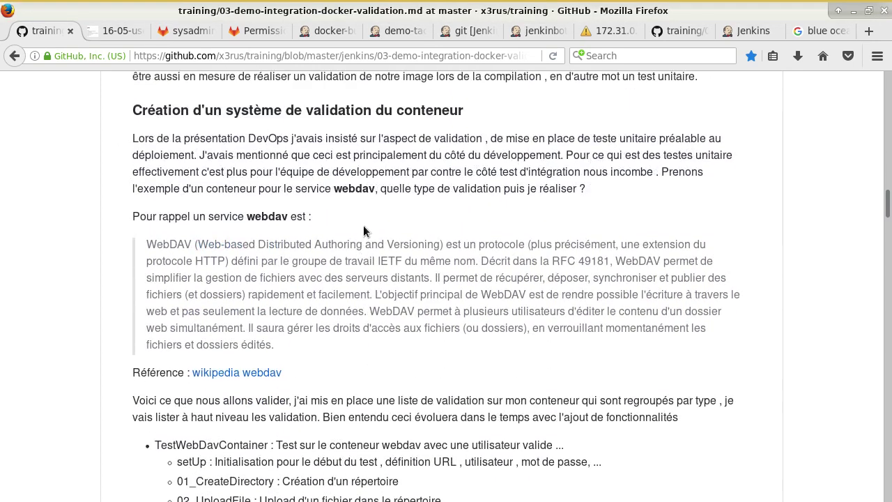